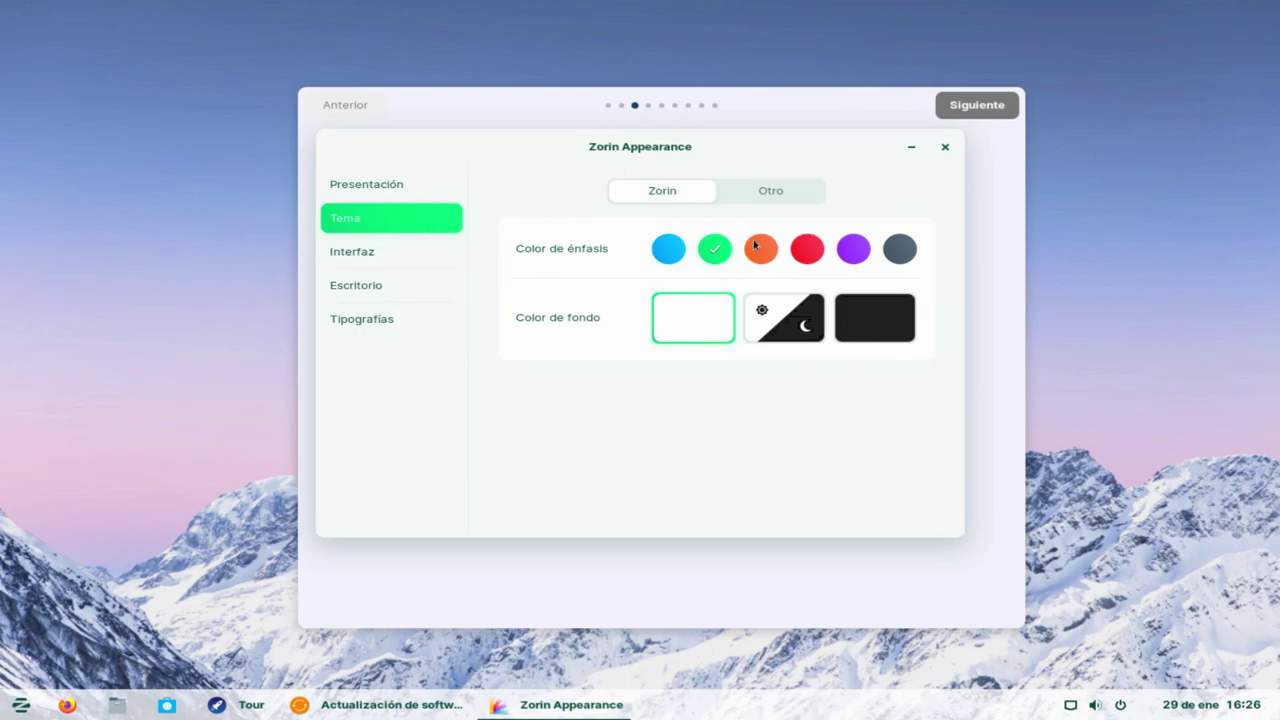
Set the theme's accent colour to purple and its background colour to the dark option.
click(756, 247)
click(716, 249)
click(776, 201)
click(658, 206)
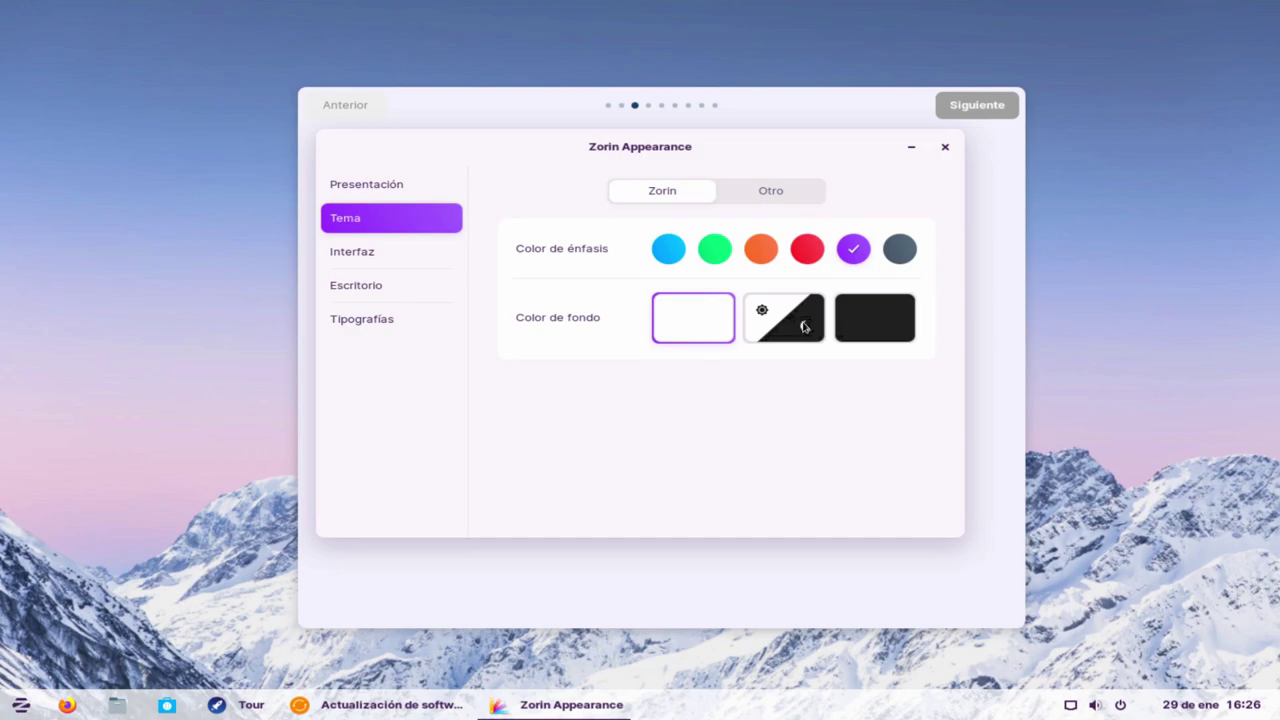
click(796, 326)
click(872, 330)
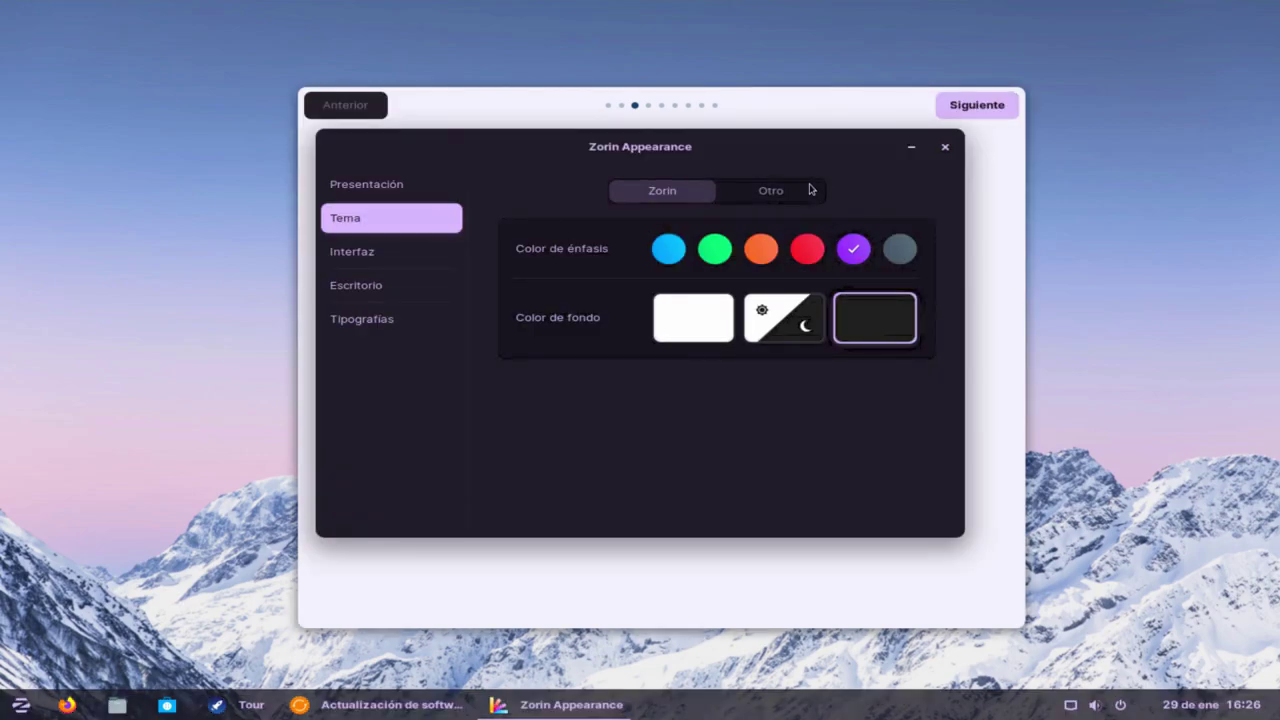
Examine how the new dark theme looks on the Tour window, the Zorin Appearance window and the Zorin menu.
drag(783, 145, 655, 196)
click(731, 98)
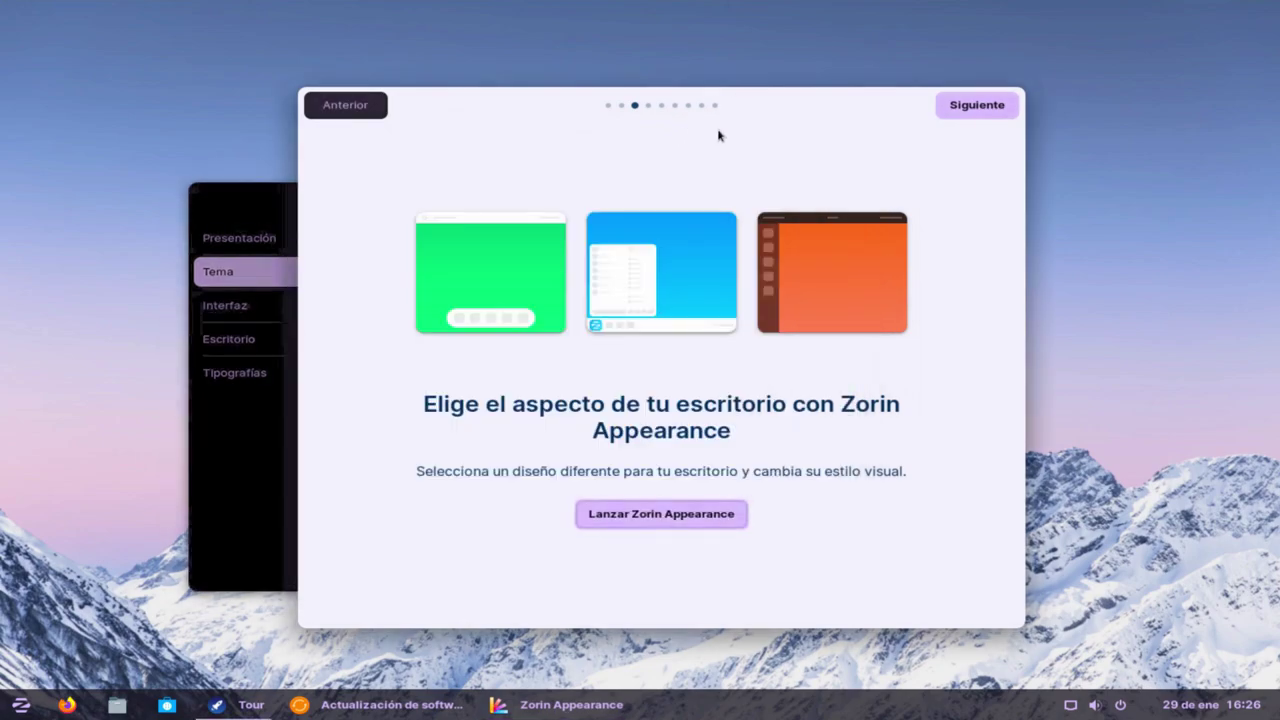
click(265, 200)
click(20, 704)
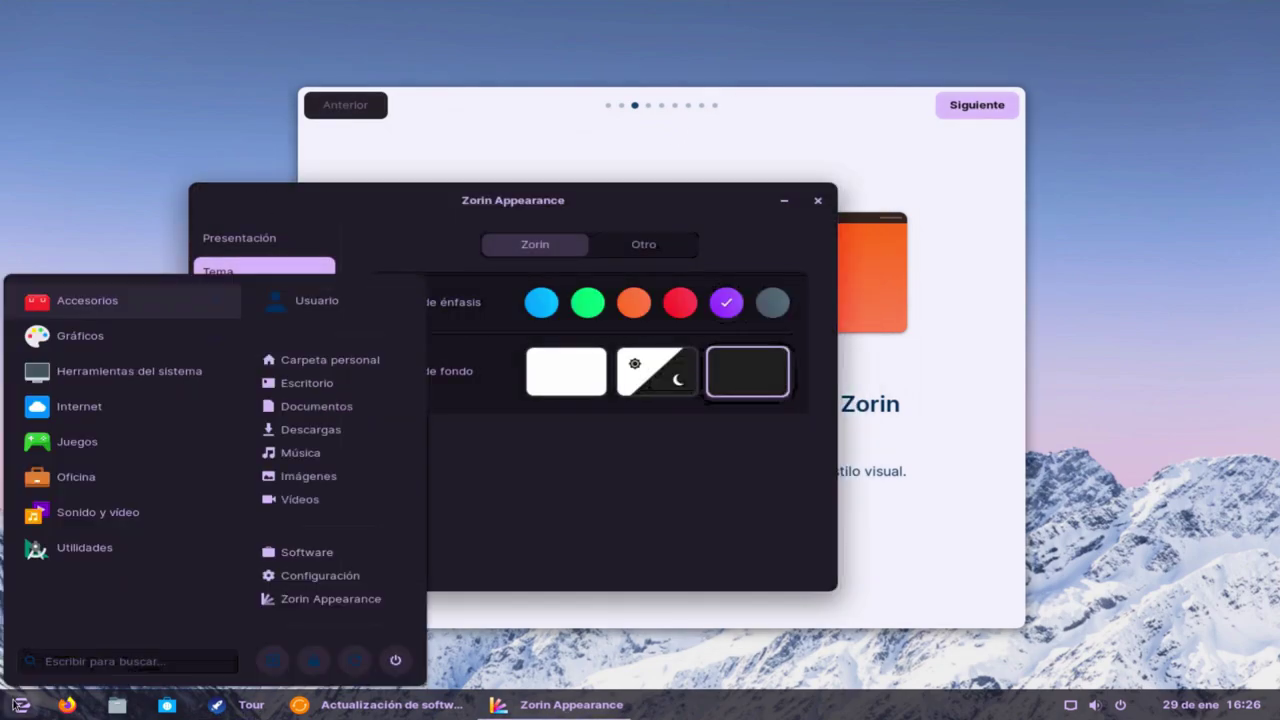
click(20, 704)
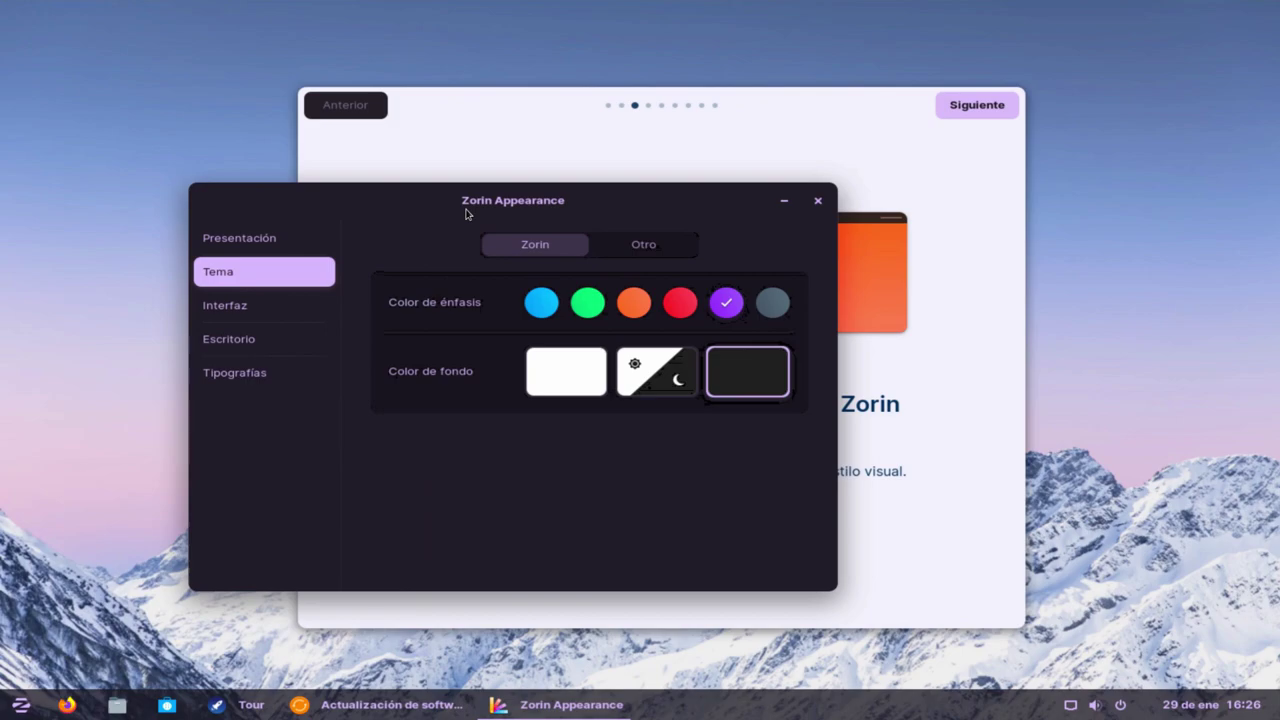
drag(466, 213, 621, 168)
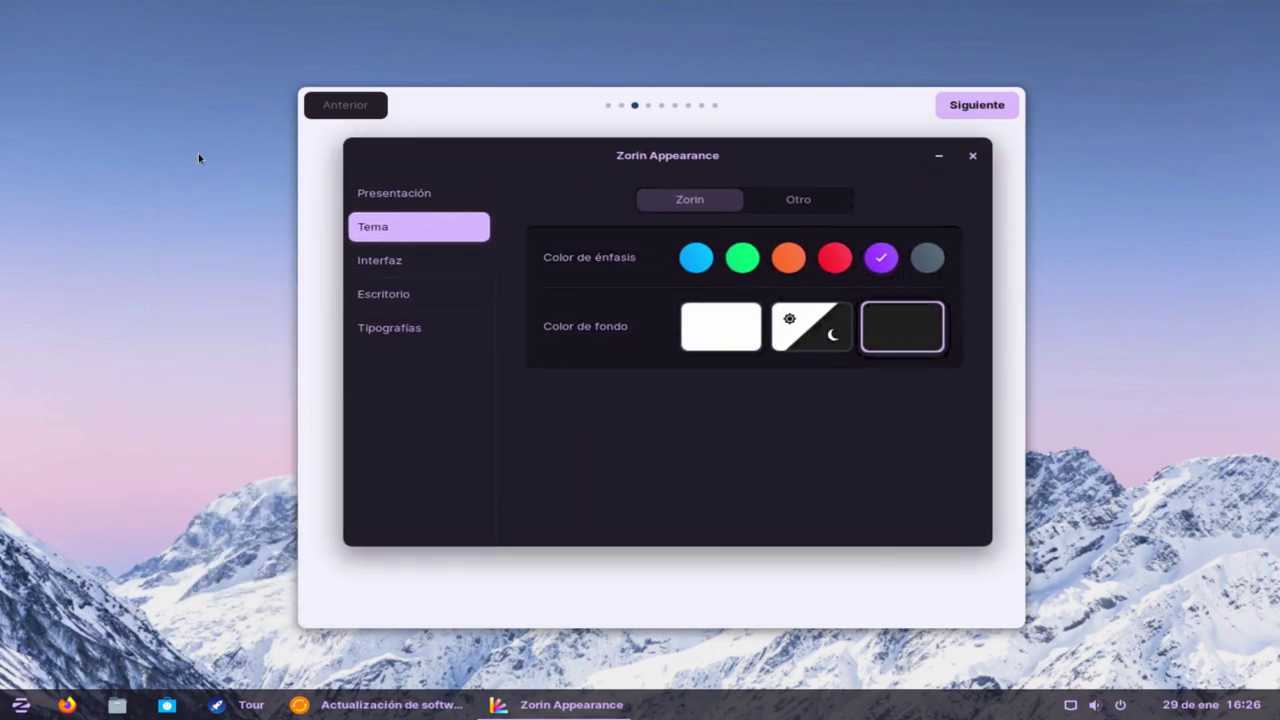
click(18, 706)
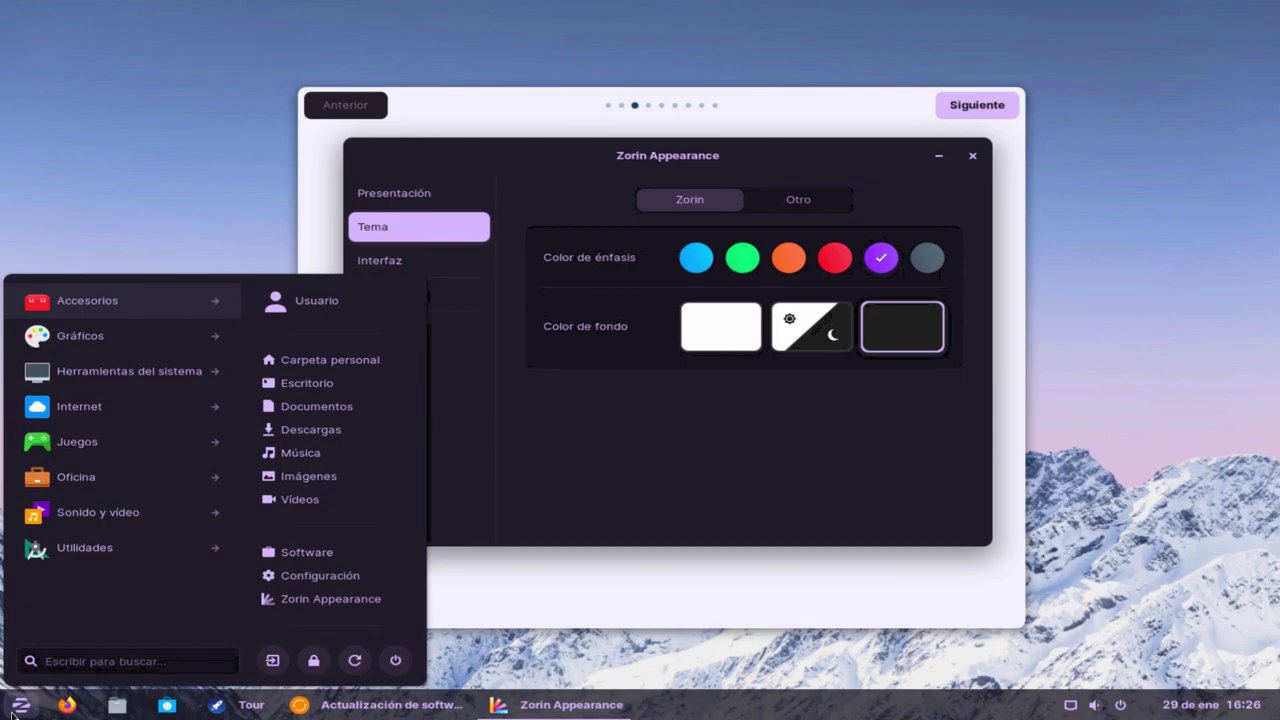
click(14, 710)
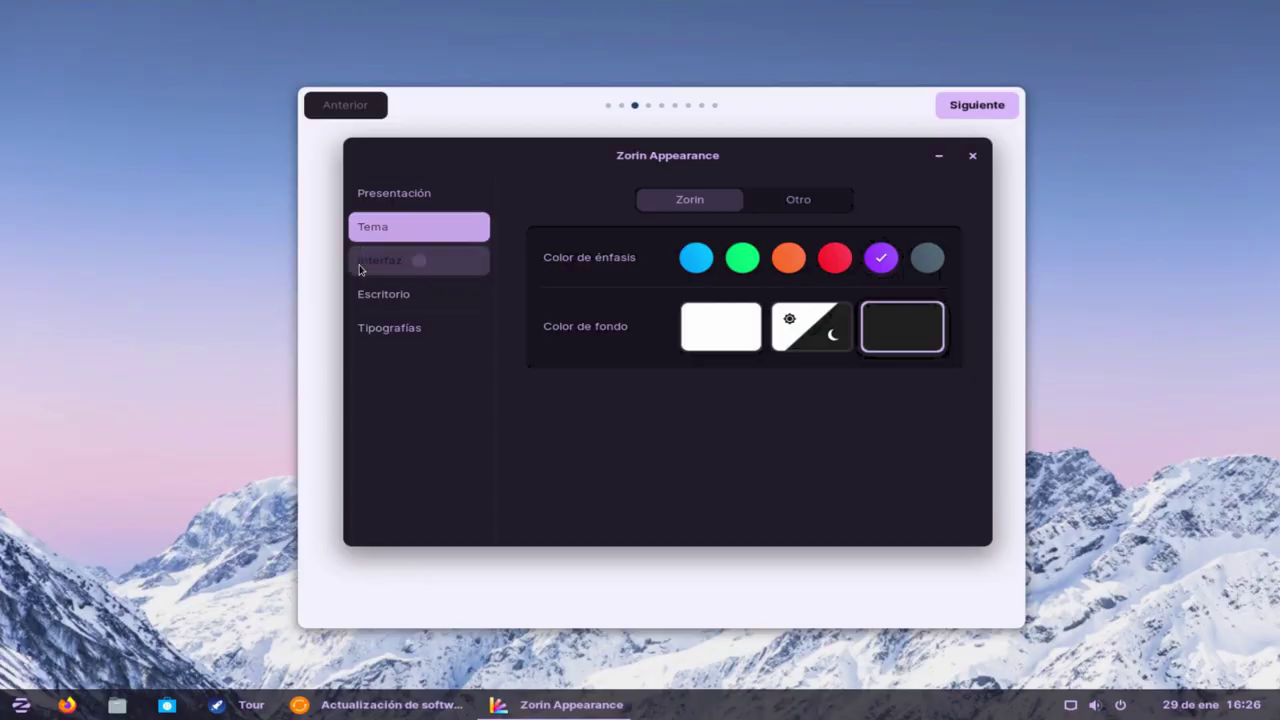
In the Interfaz settings, try the title bar buttons on Izquierda, then set them back to Derecha.
click(360, 266)
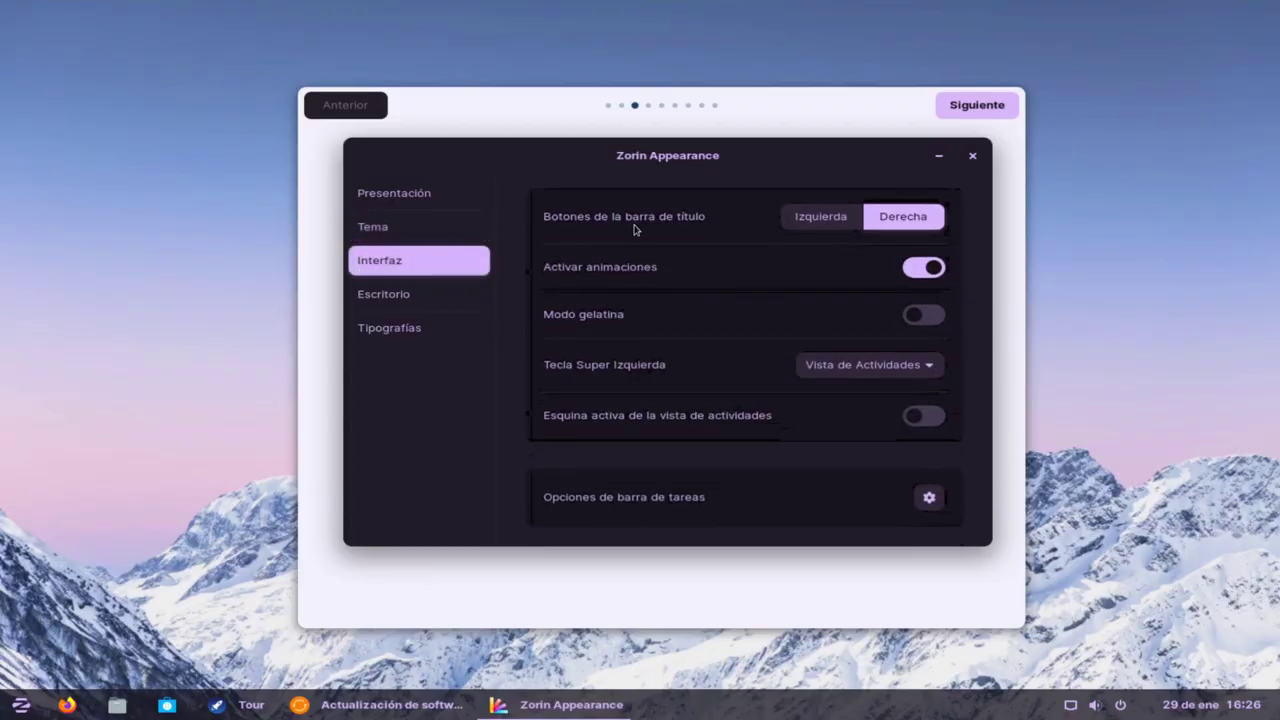
click(837, 215)
click(871, 217)
click(843, 217)
click(870, 222)
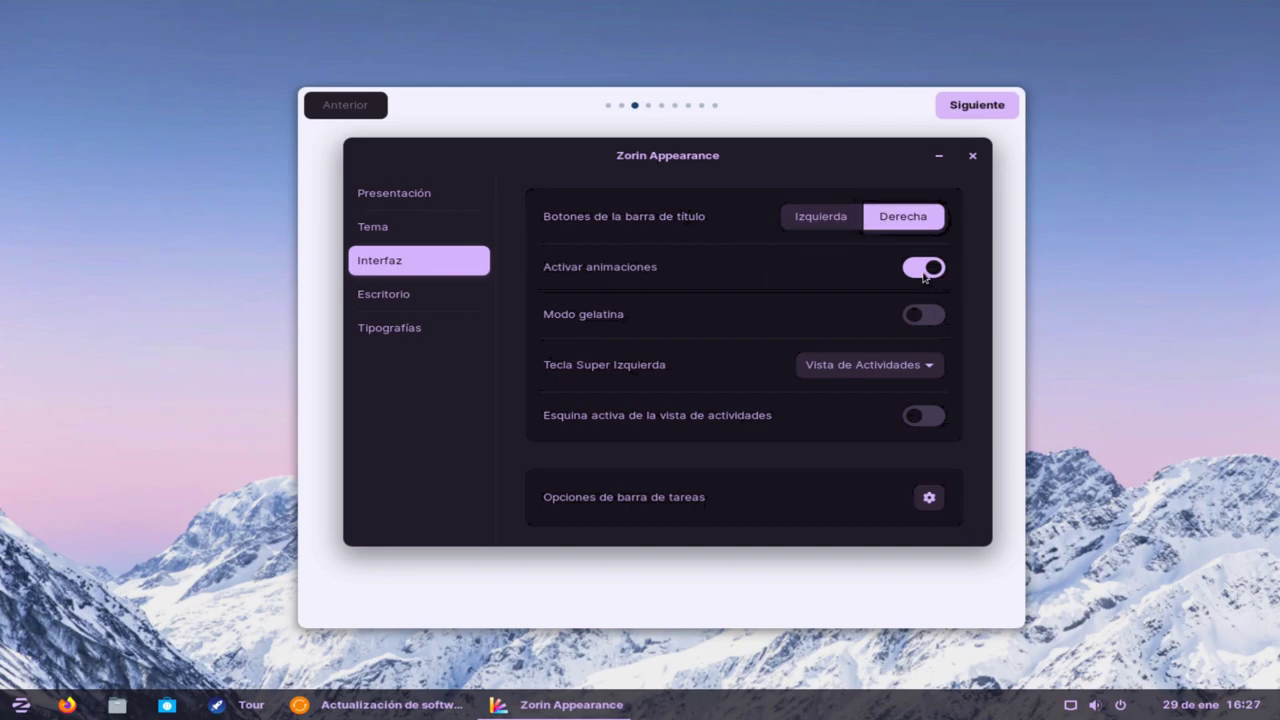
Turn on Modo gelatina and move the Zorin Appearance window around to test the wobble effect.
click(922, 314)
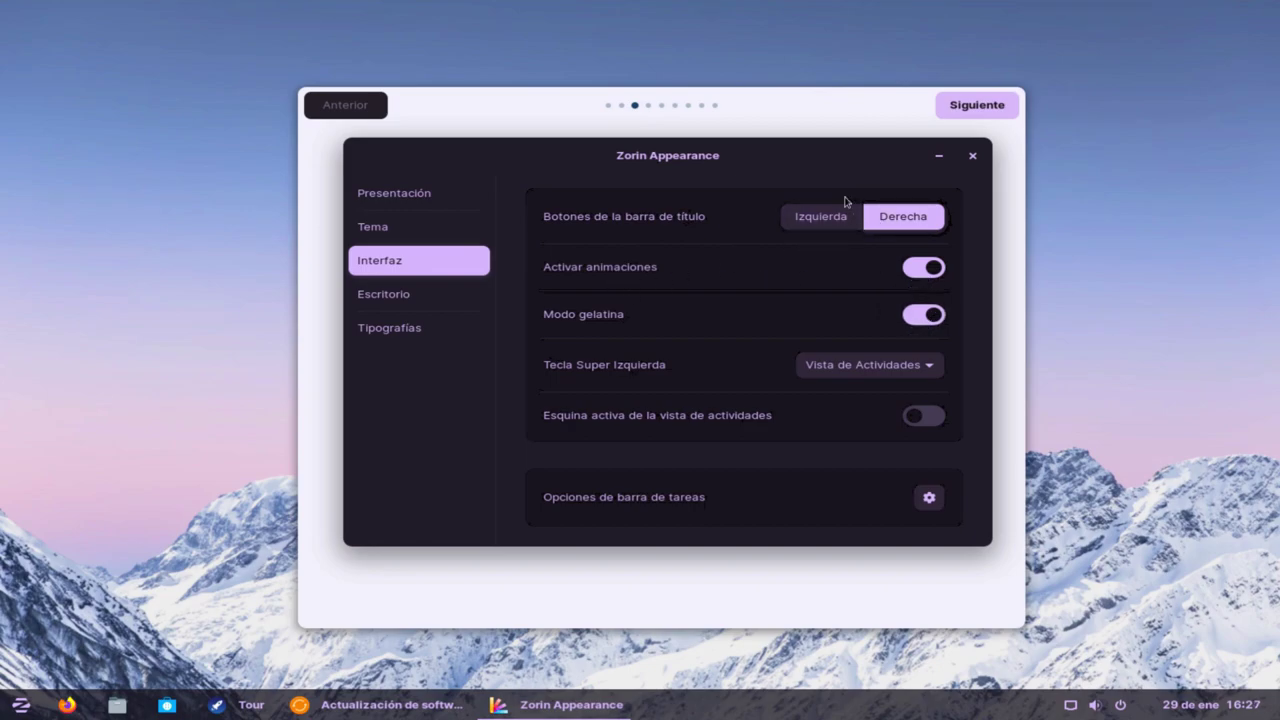
drag(812, 145, 777, 157)
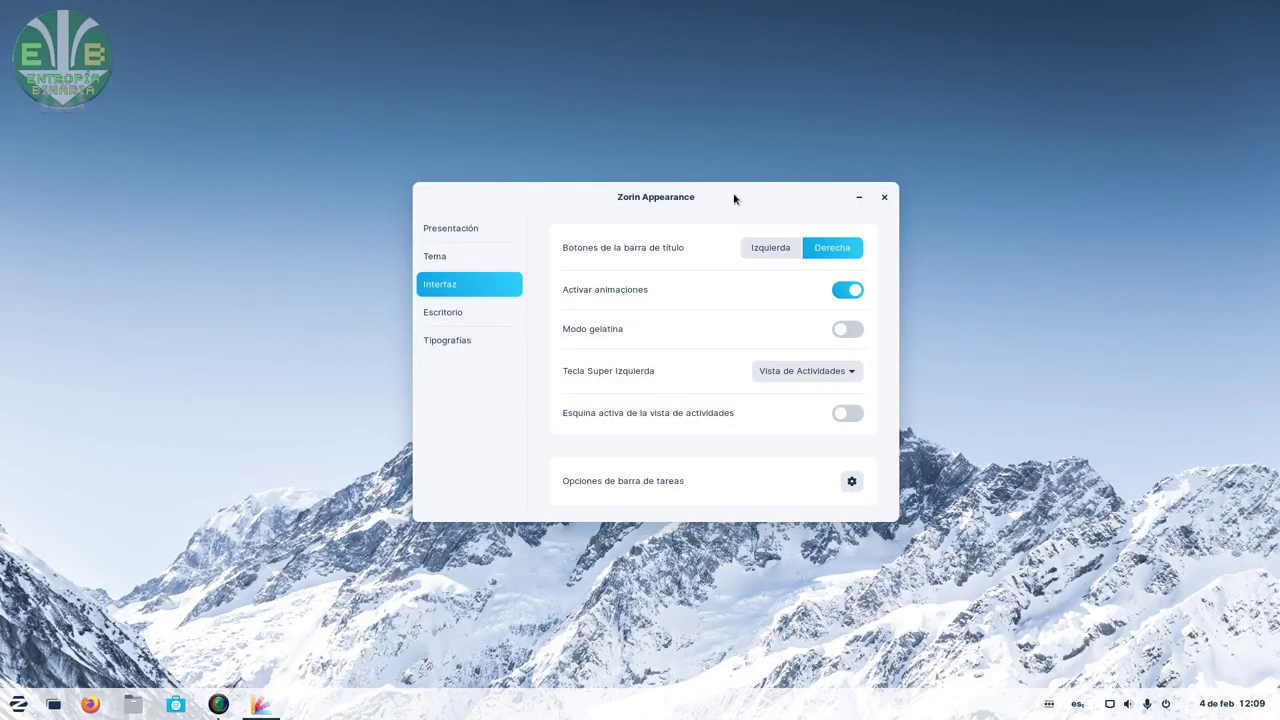
drag(734, 197, 777, 186)
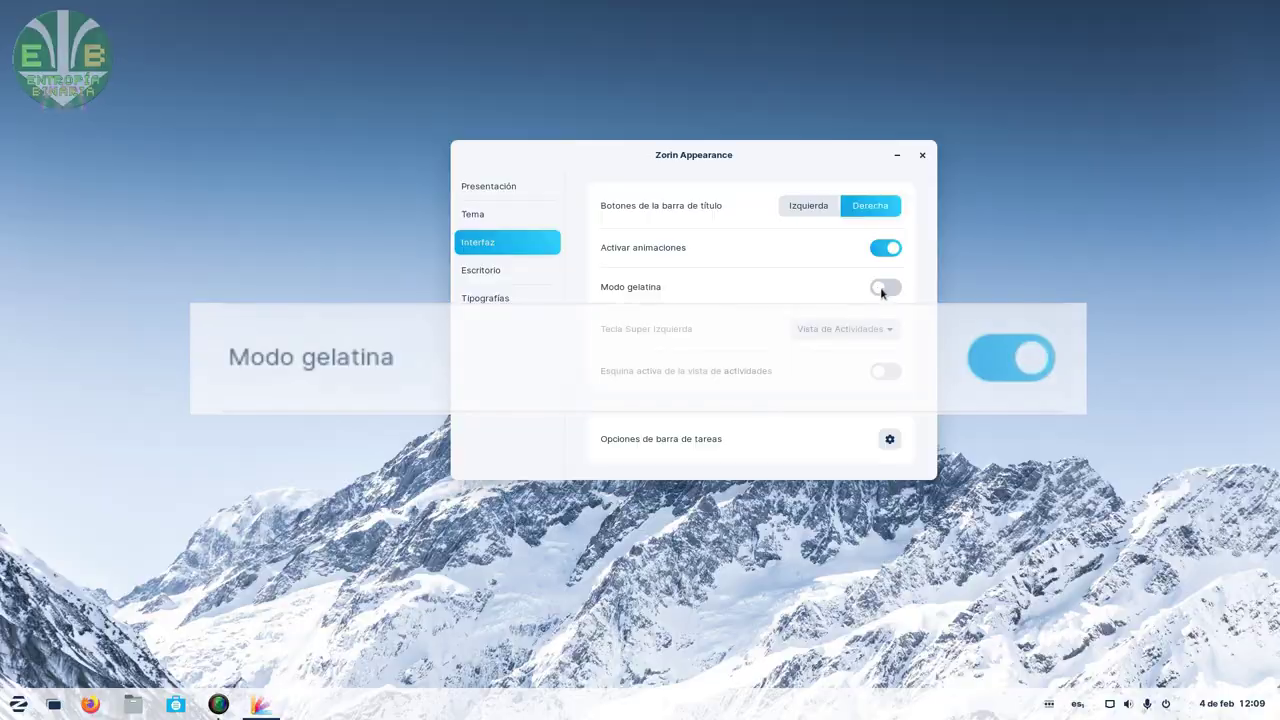
click(885, 287)
drag(784, 145, 742, 200)
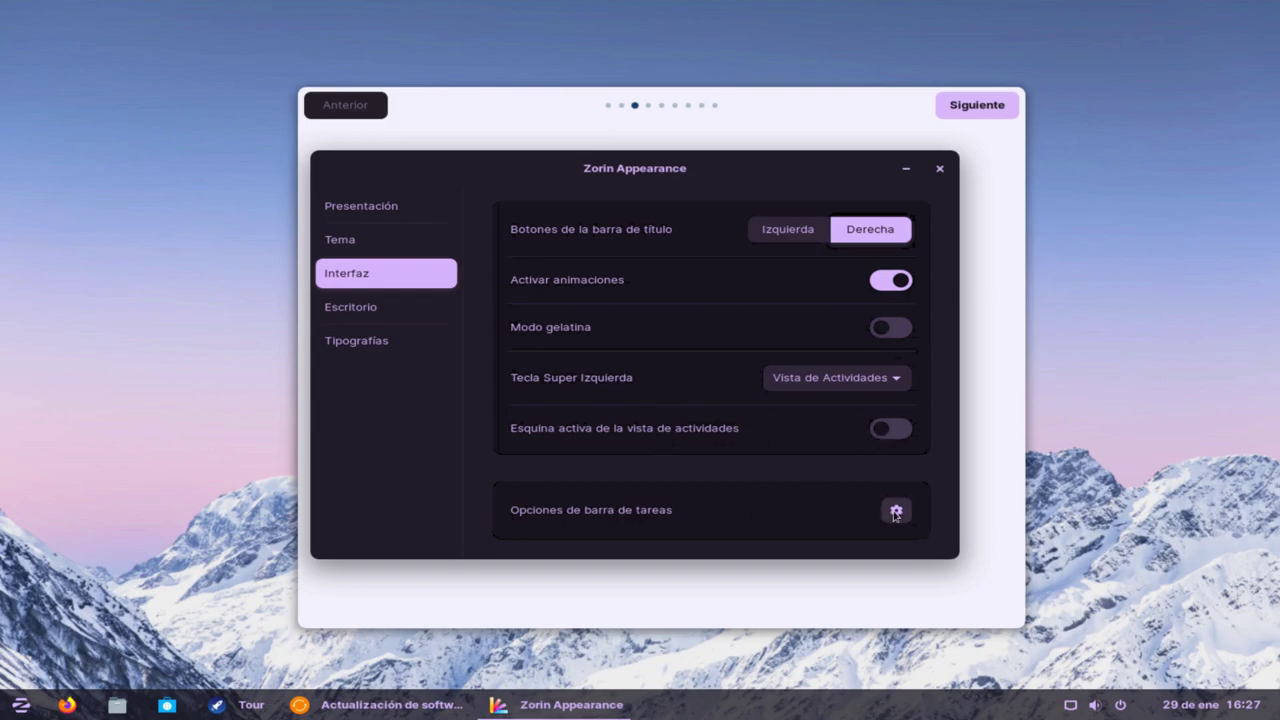
Show the Carpeta personal and Papelera icons on the desktop and move Papelera to the desktop's lower-right corner.
click(363, 320)
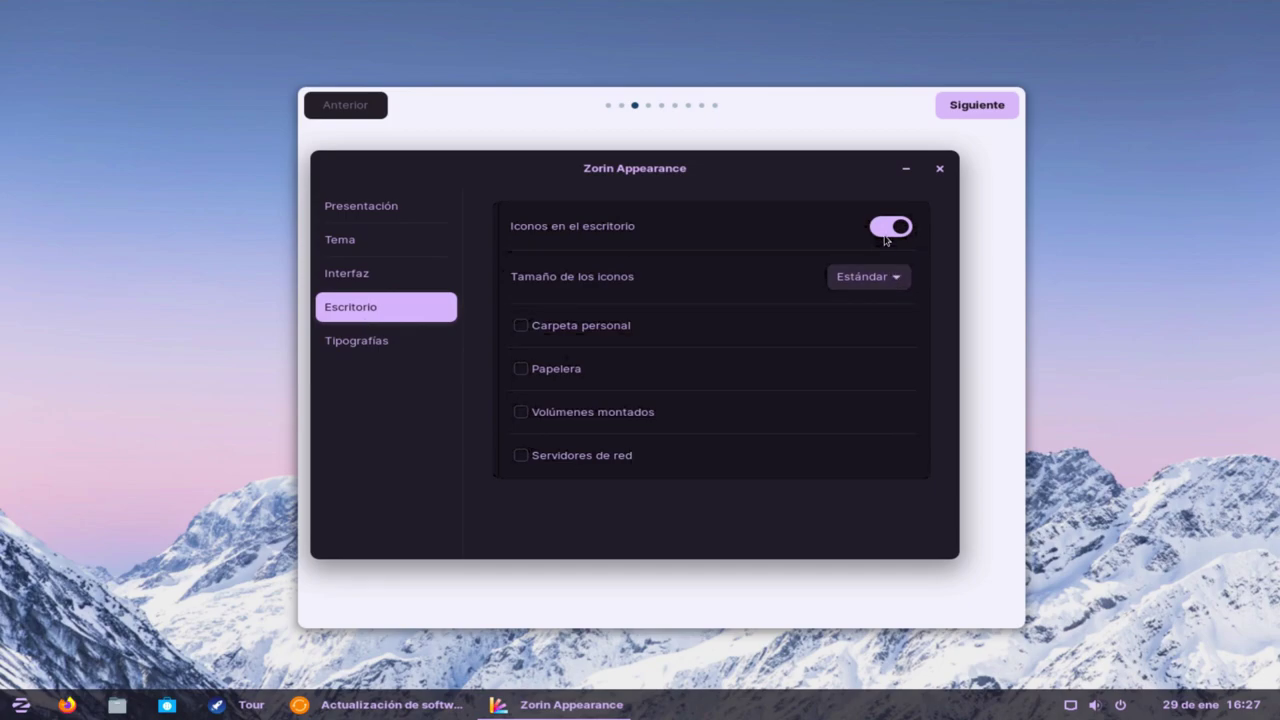
click(582, 334)
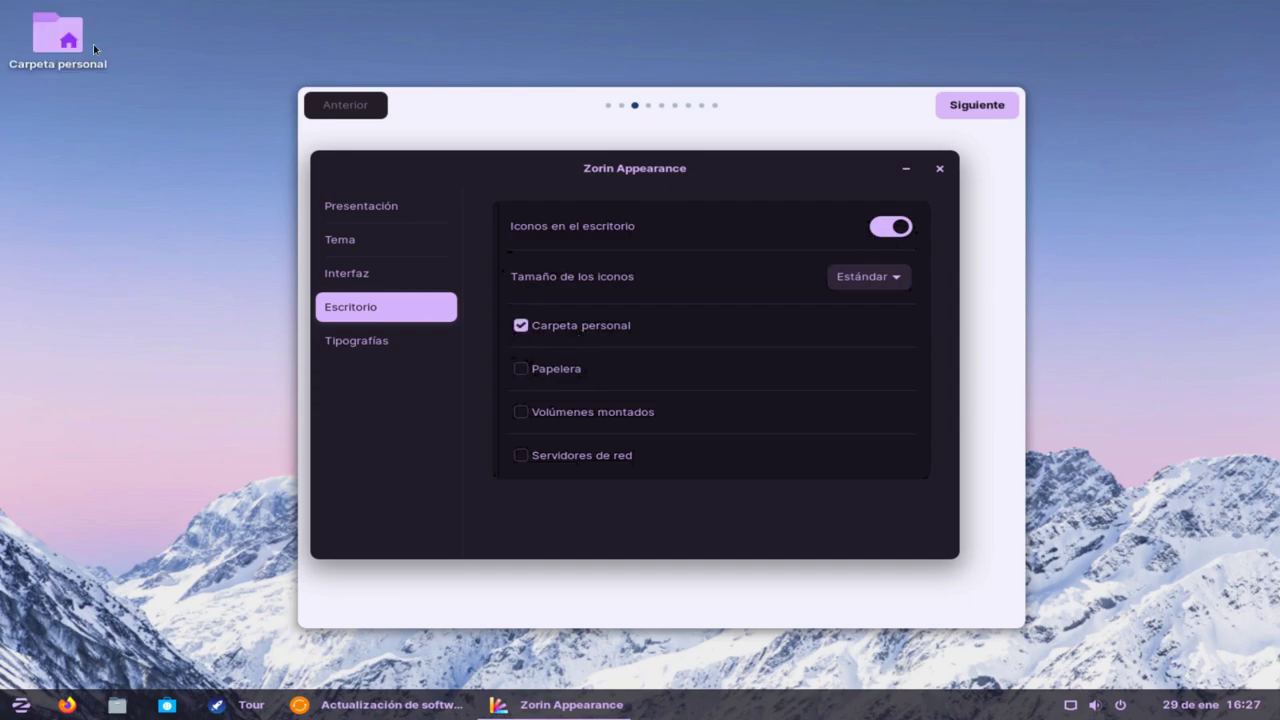
click(519, 370)
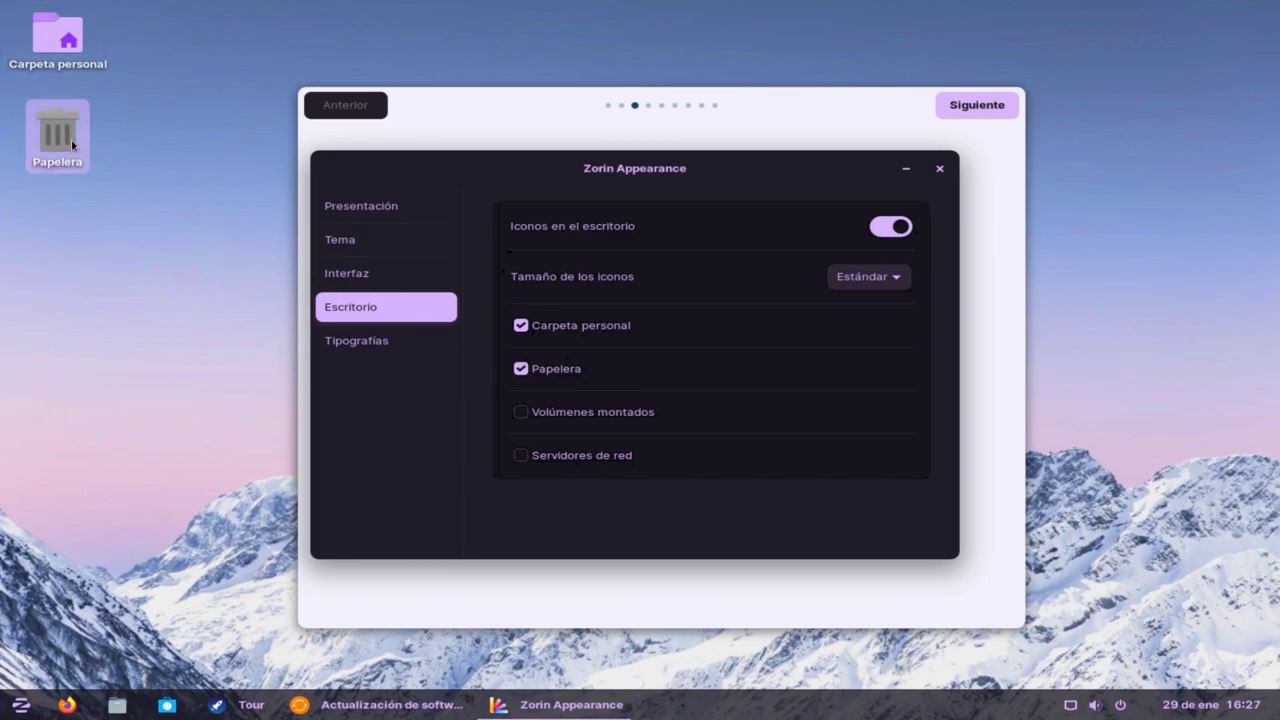
drag(71, 140, 1178, 608)
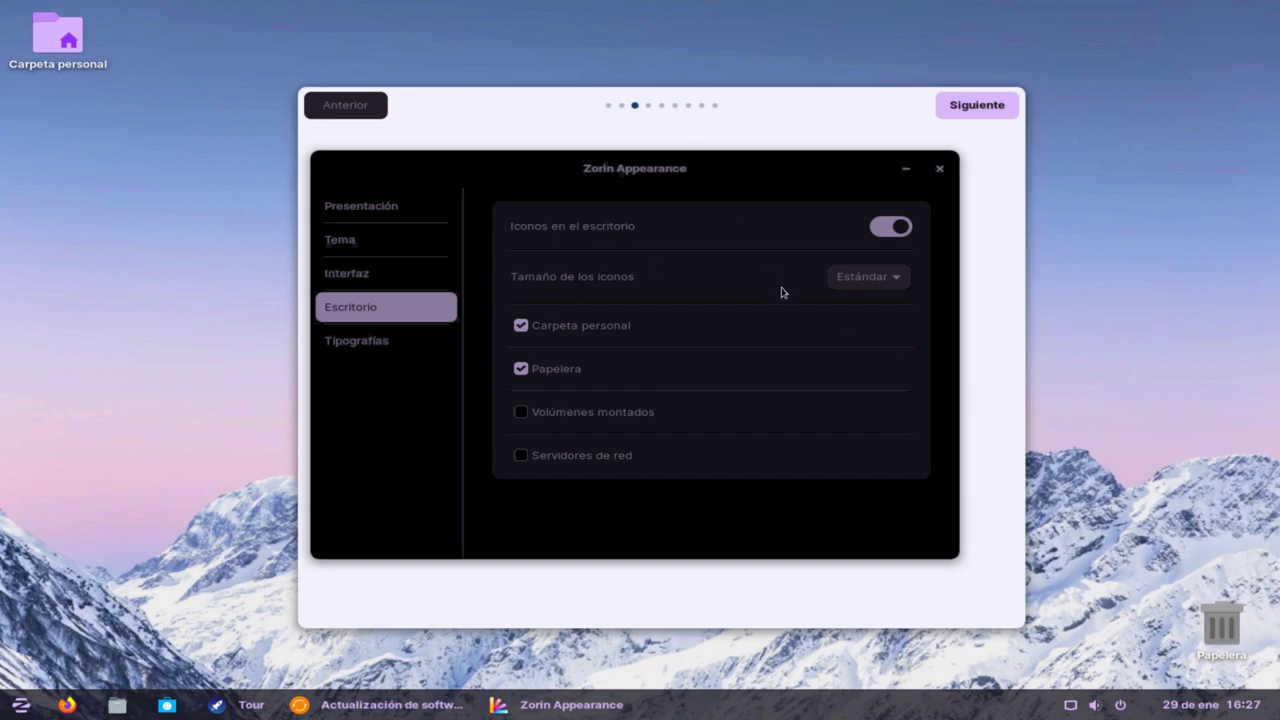
Review the Tipografías font settings, then close Zorin Appearance.
click(395, 350)
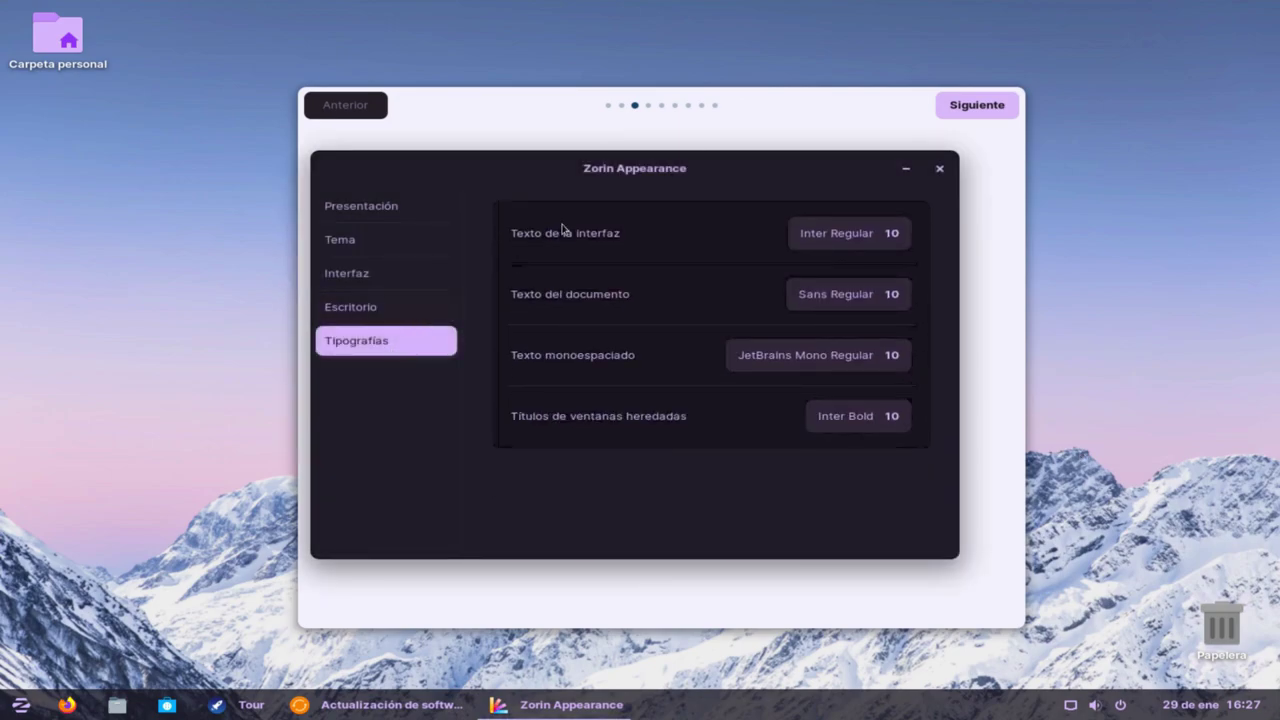
click(940, 168)
Advance the tour through the virtual machine acceleration page to the online accounts page.
scroll(669, 354, down, 1)
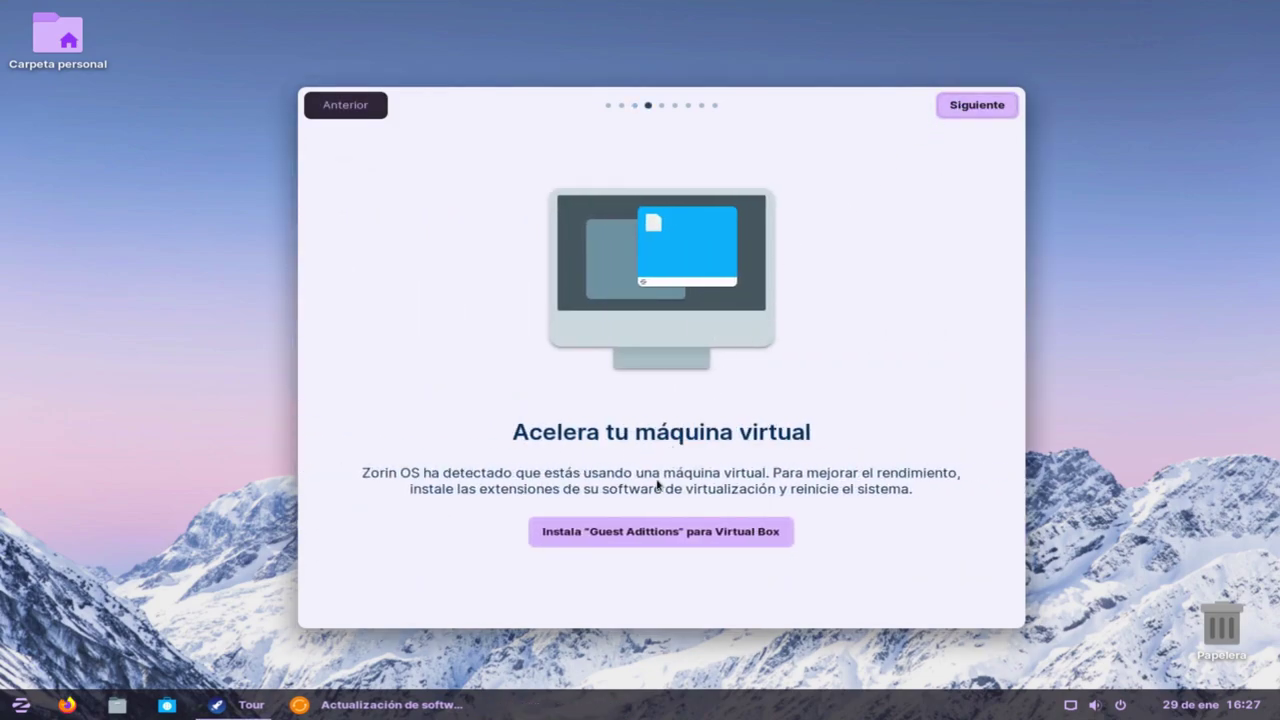
click(716, 525)
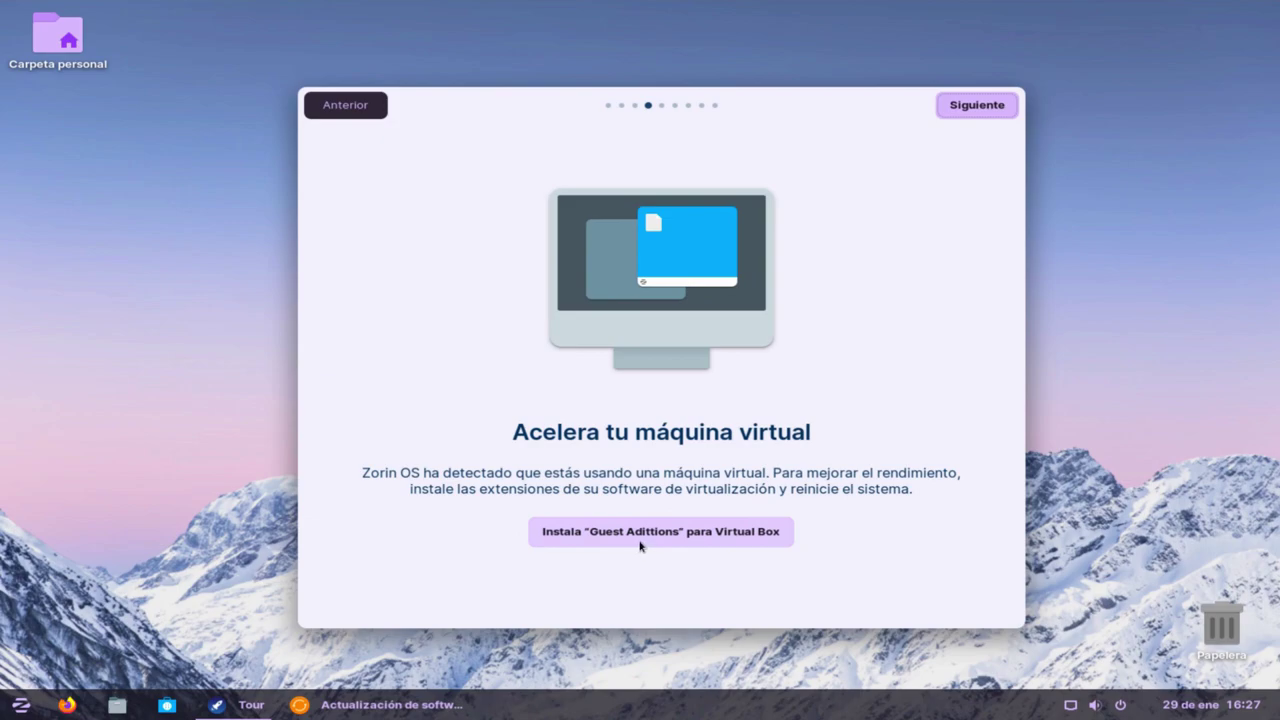
click(956, 104)
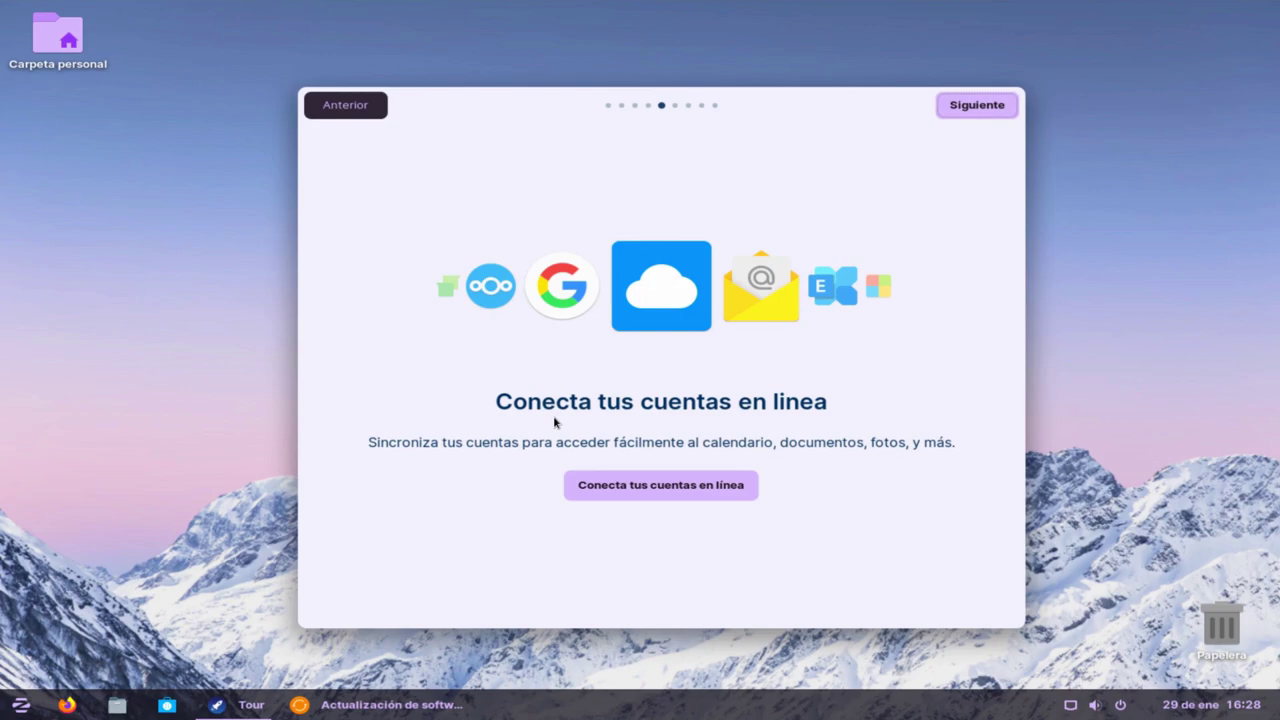
Review the available online account providers, then close the settings and advance the tour to the Software page.
click(675, 499)
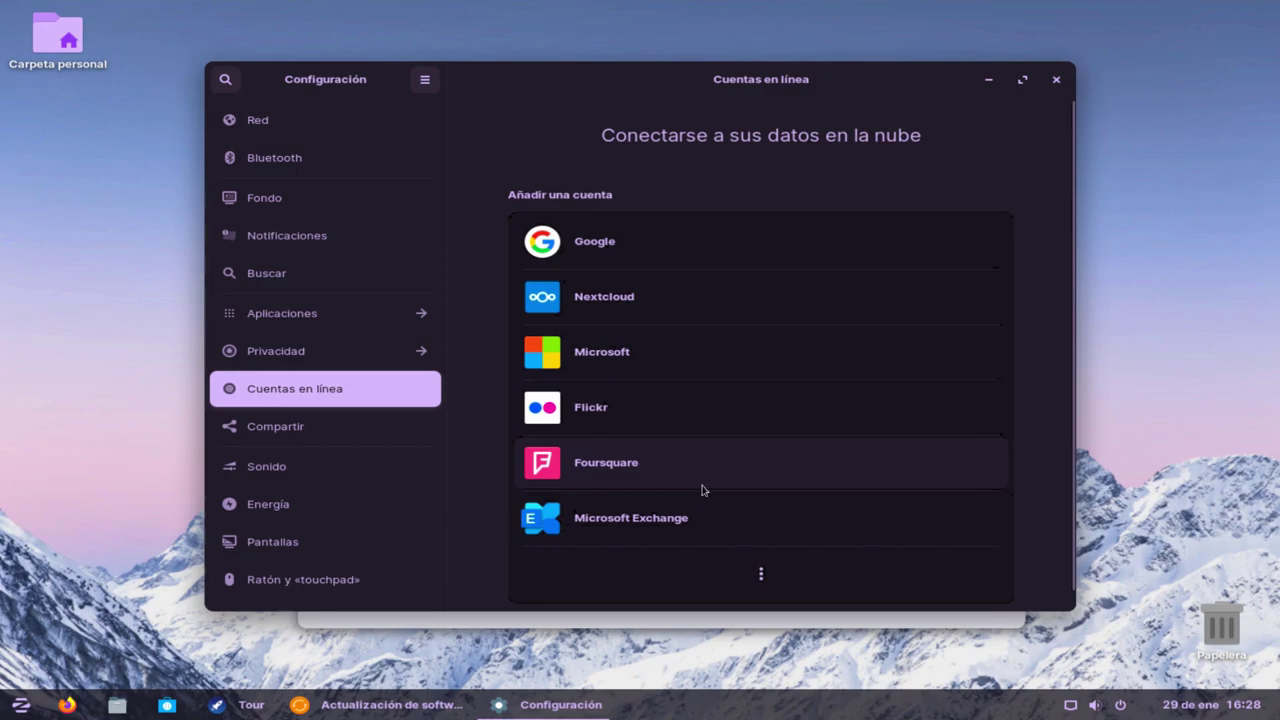
click(1055, 82)
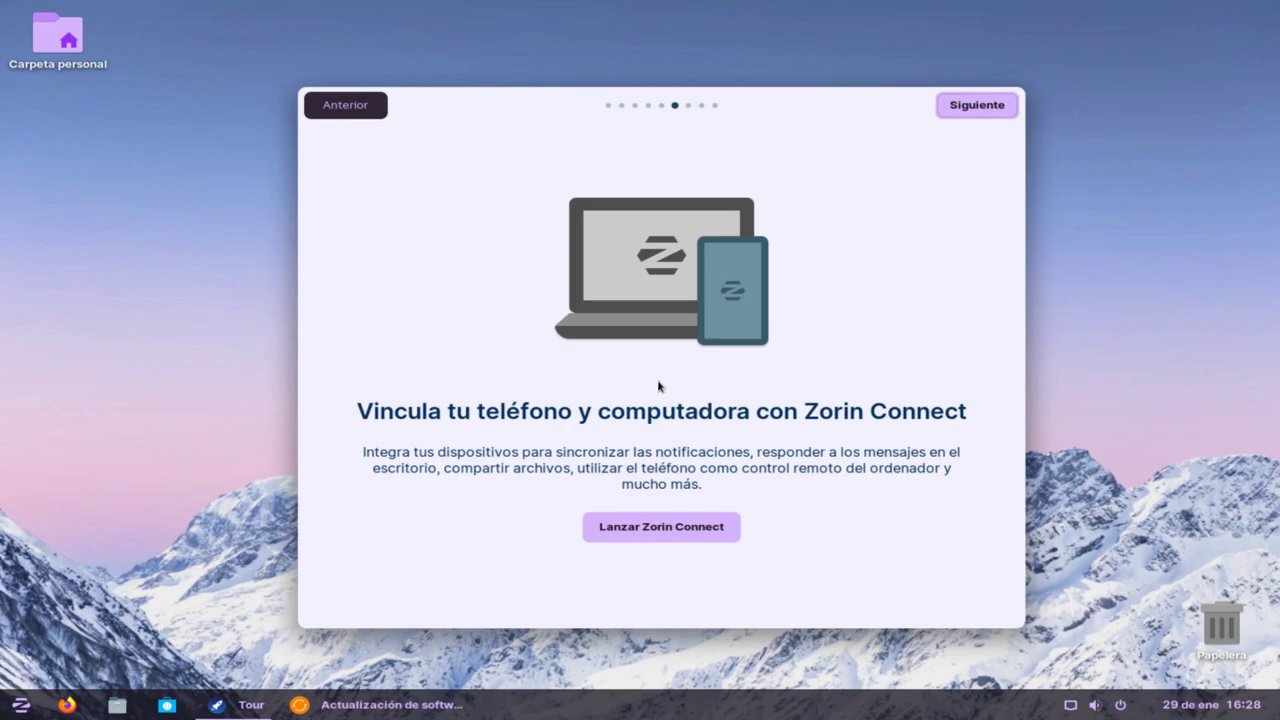
click(969, 112)
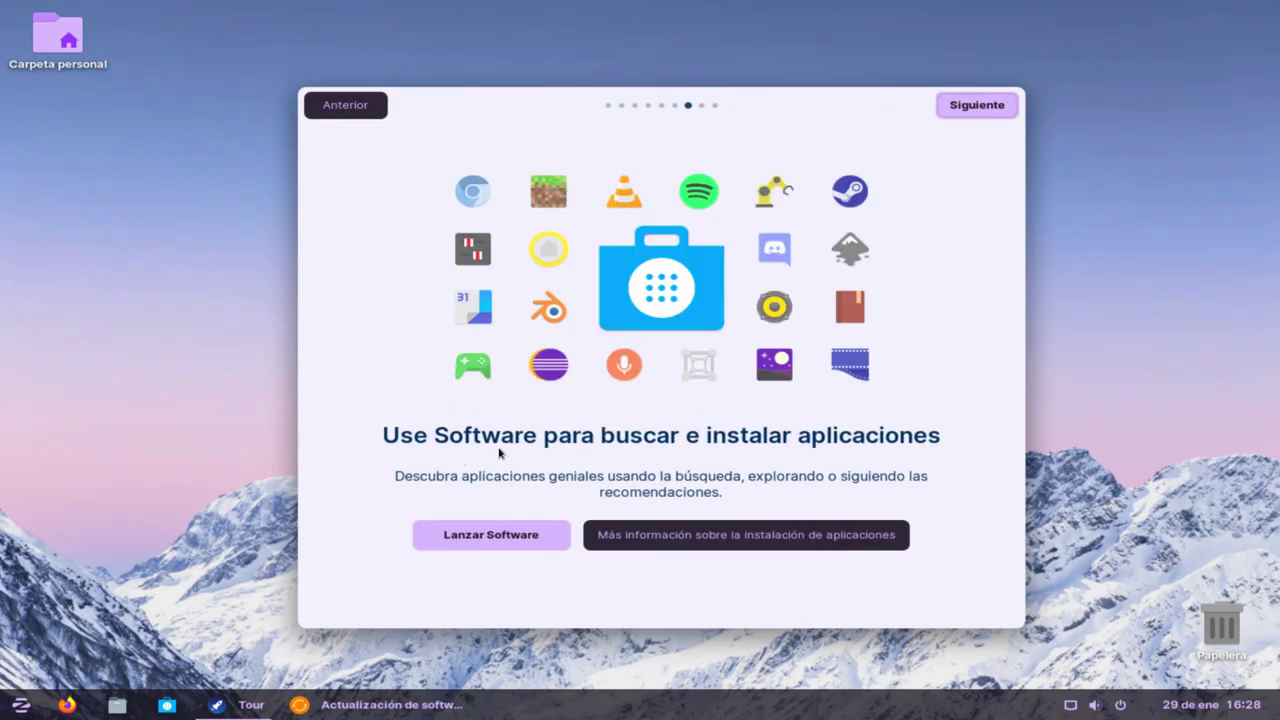
Open the tour's additional information on installing applications and examine the Install Apps article's sections on the different installation methods.
click(631, 536)
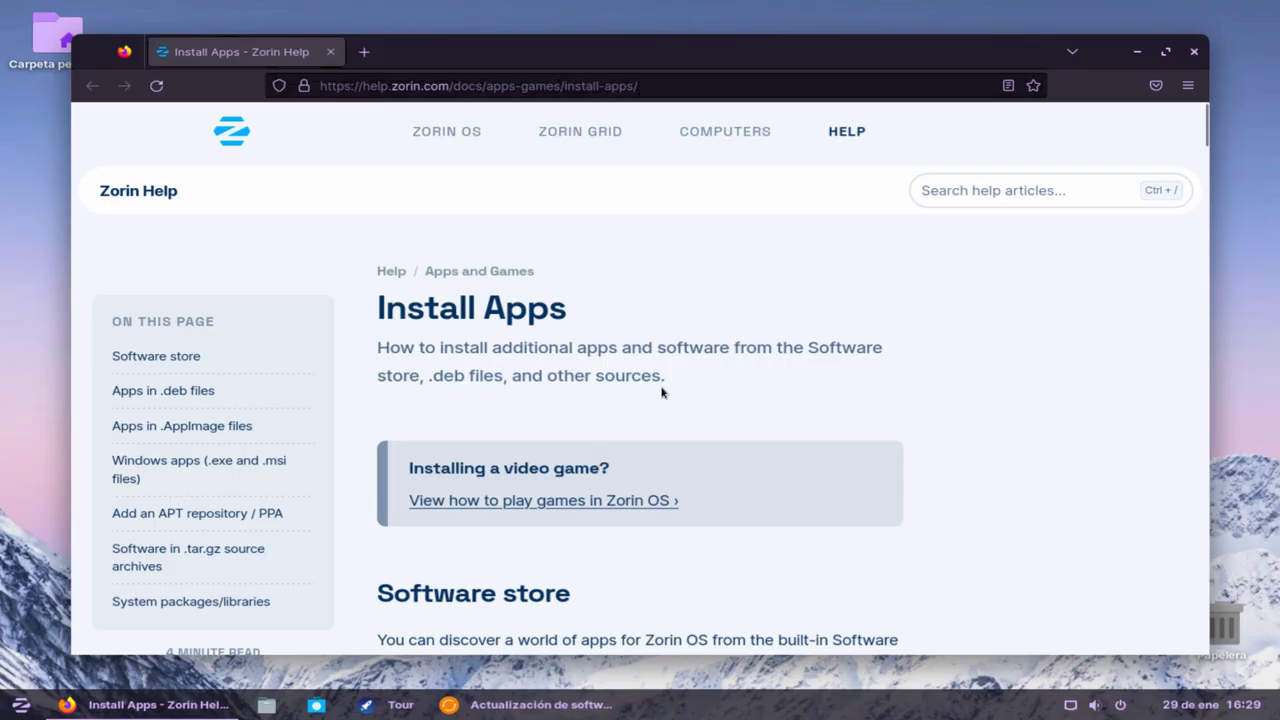
scroll(629, 366, down, 5)
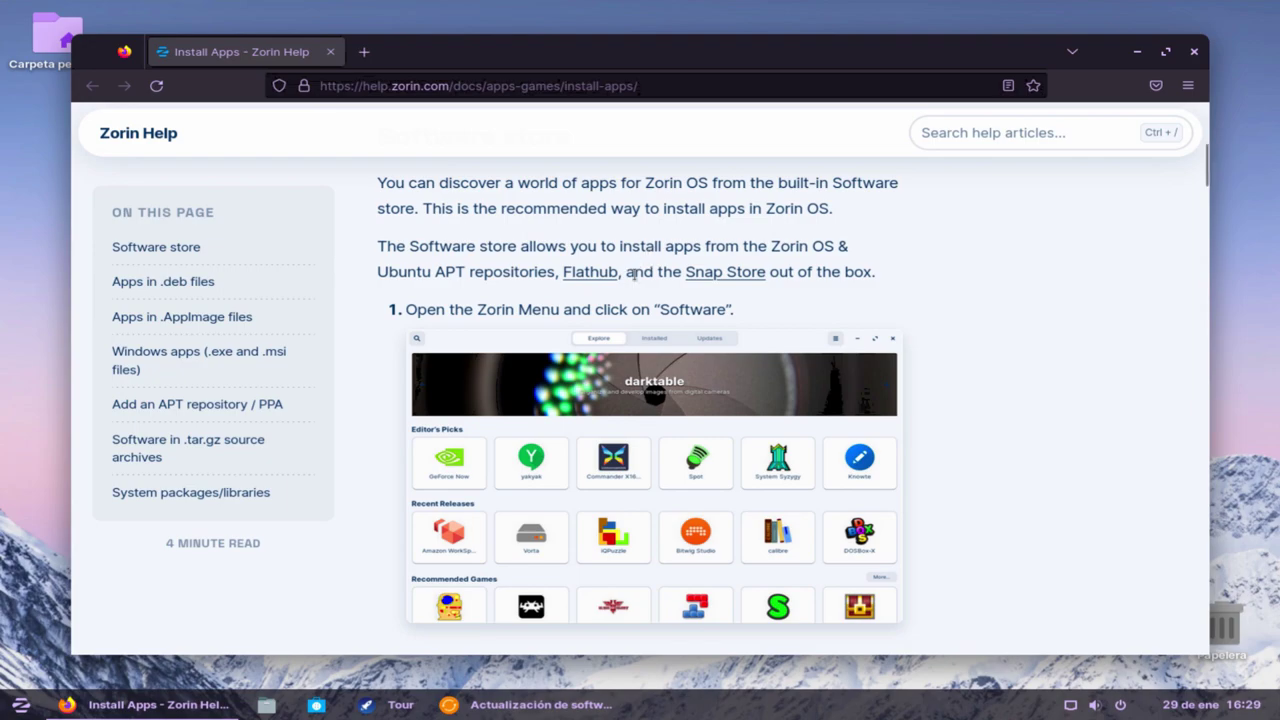
scroll(640, 350, down, 10)
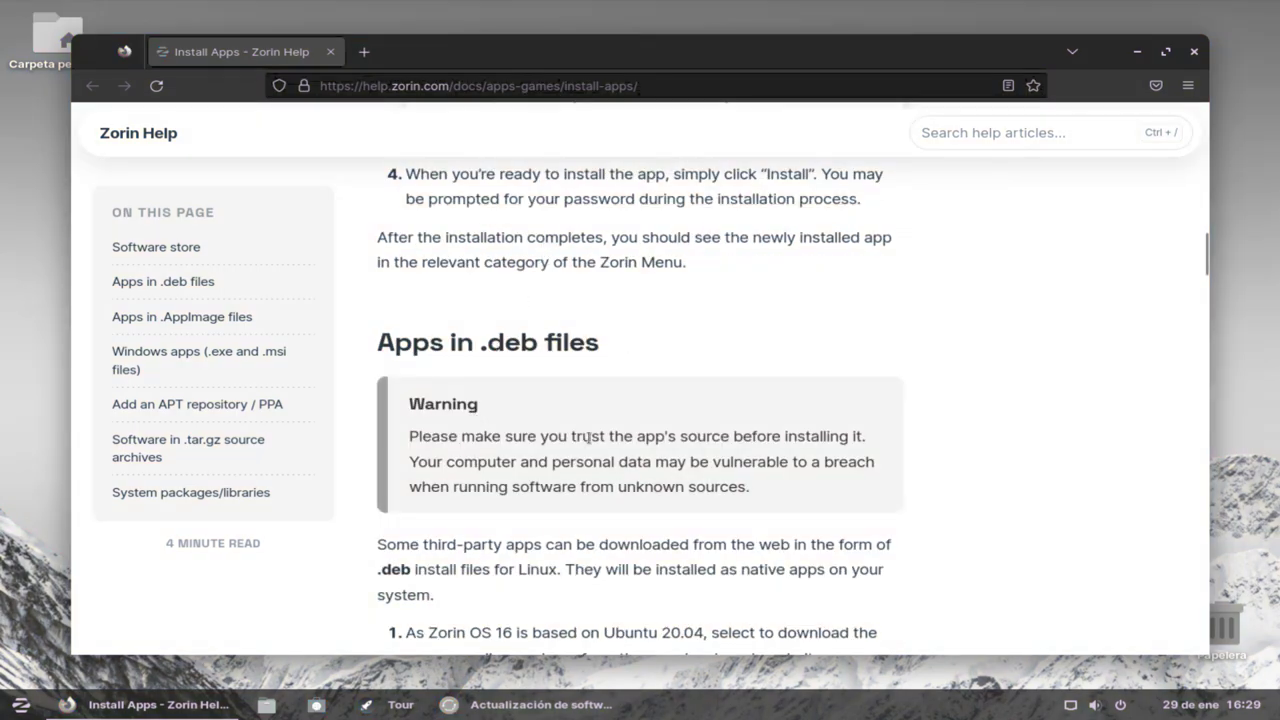
scroll(506, 534, down, 3)
scroll(769, 370, down, 15)
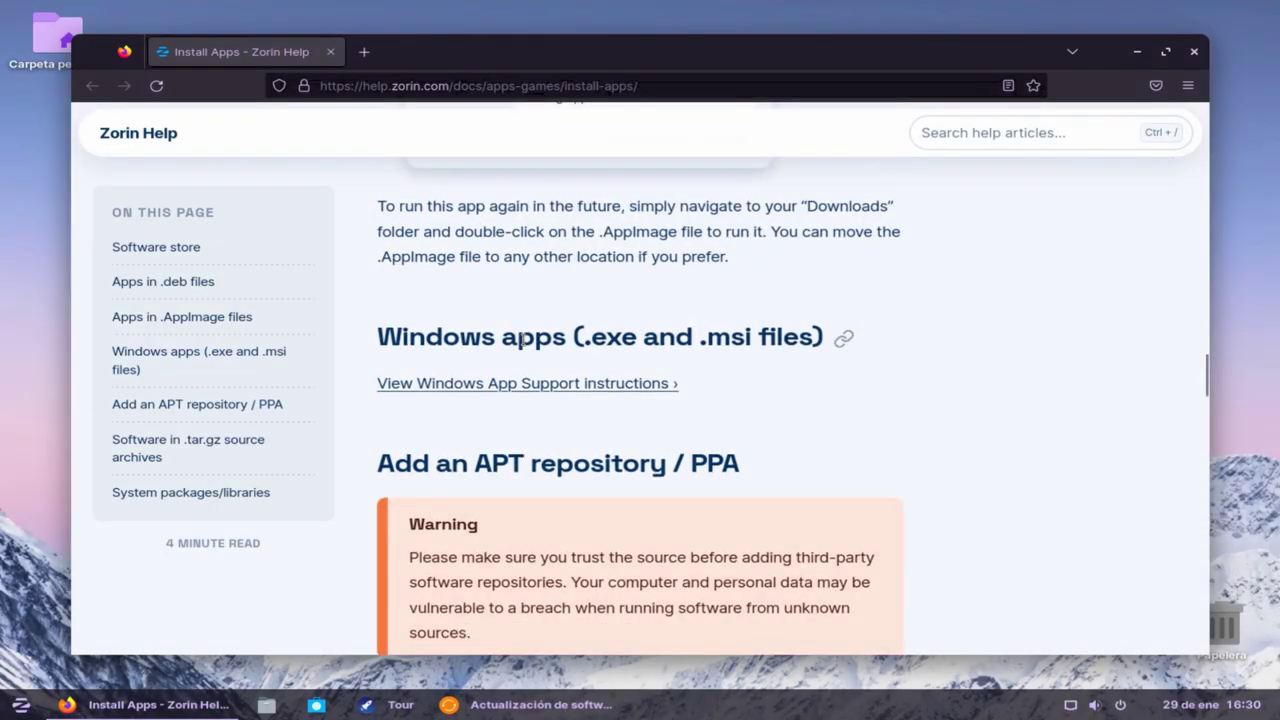
scroll(523, 335, down, 3)
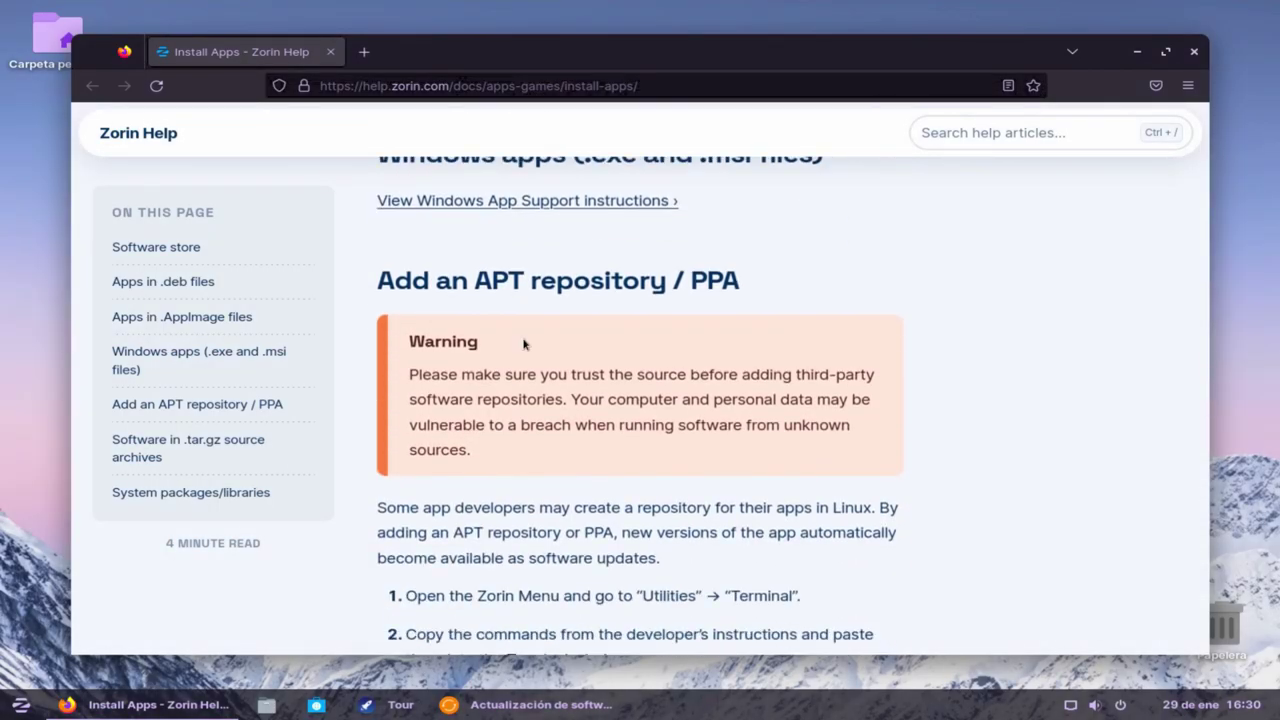
scroll(523, 343, down, 12)
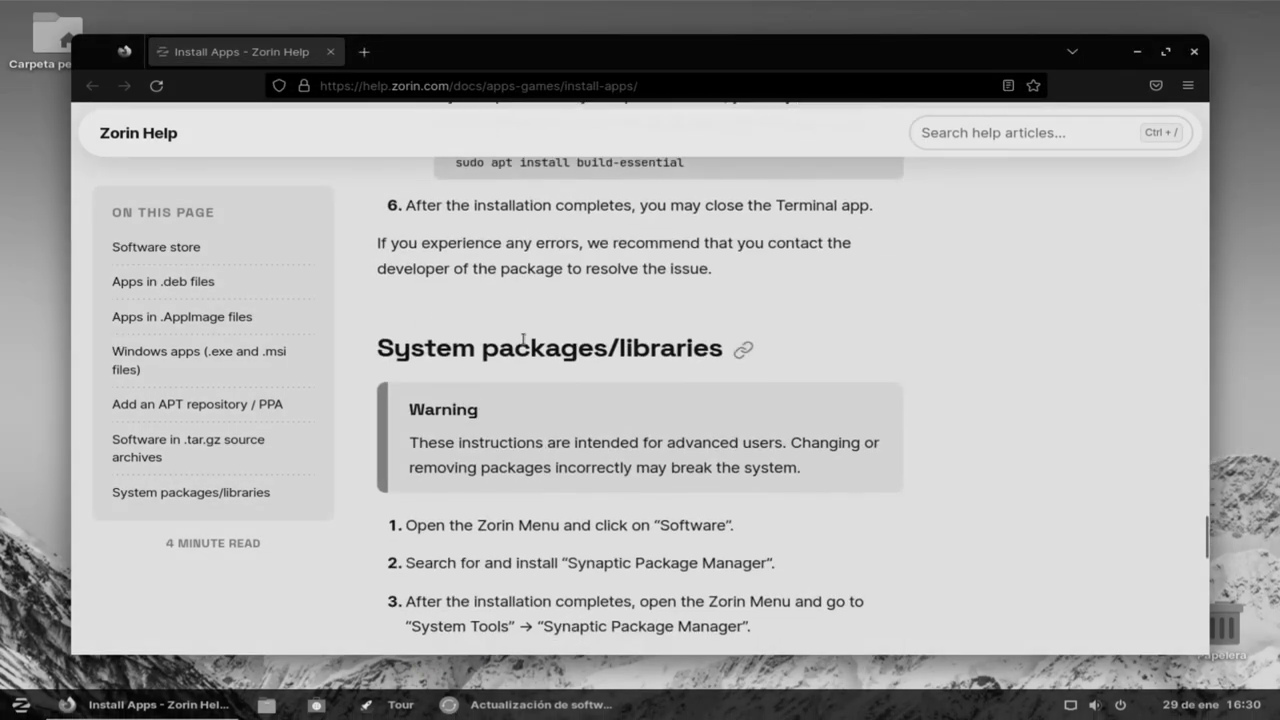
scroll(523, 340, down, 3)
scroll(523, 343, down, 10)
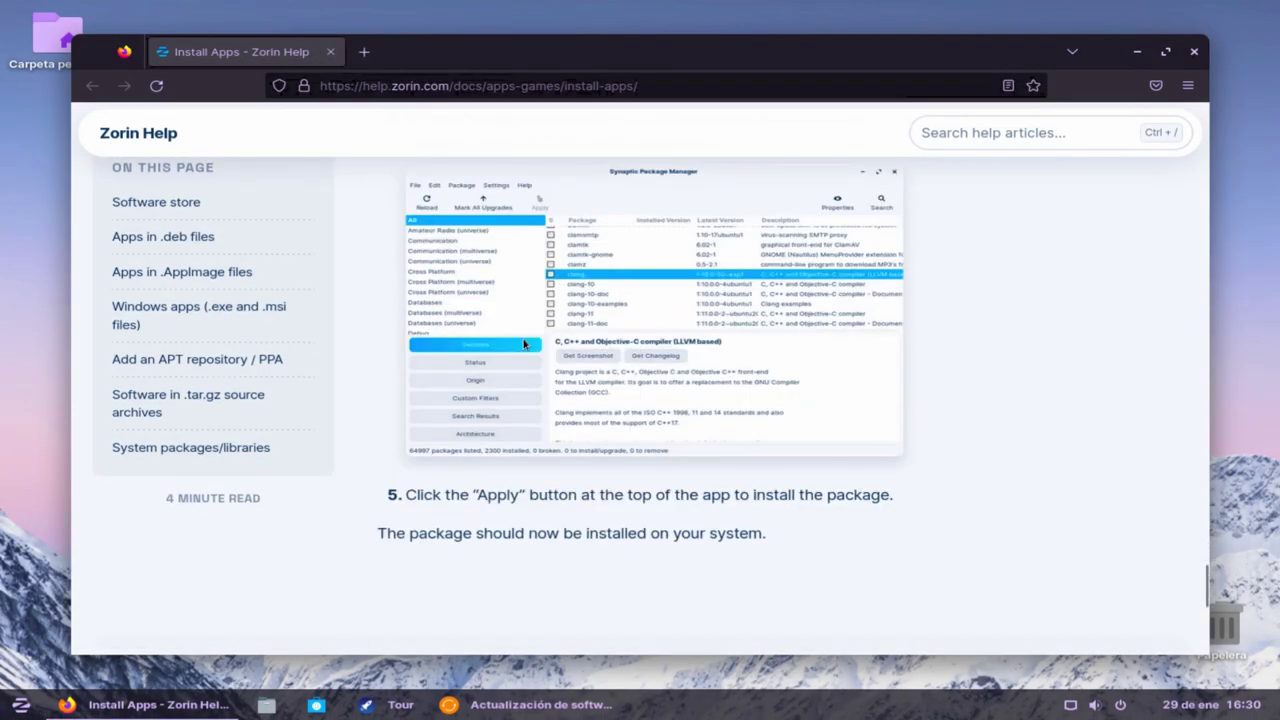
scroll(523, 344, up, 20)
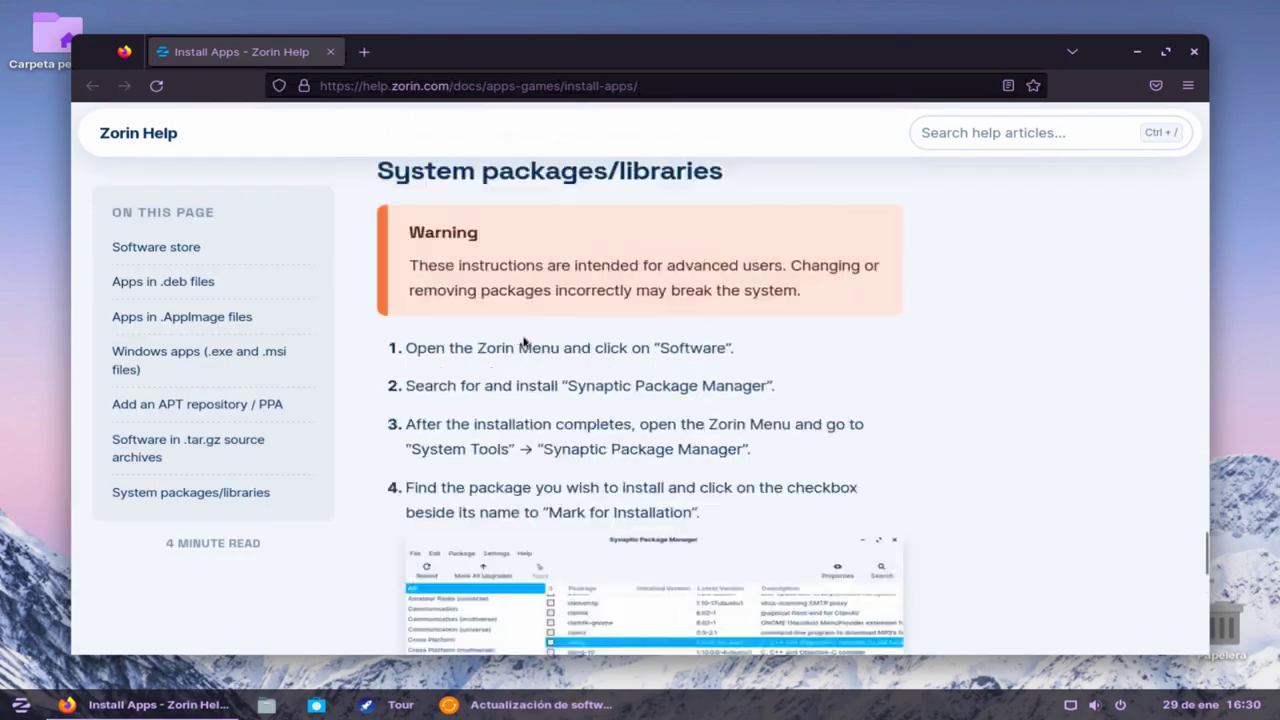
scroll(523, 332, up, 6)
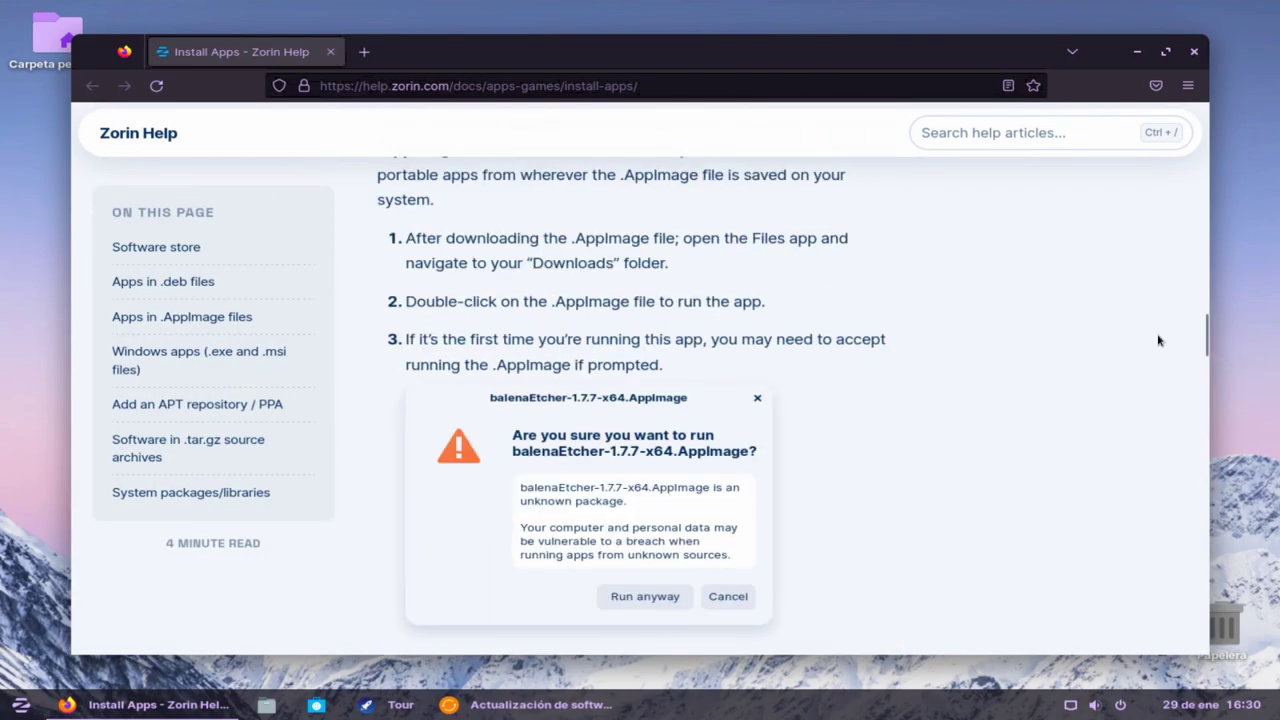
drag(1205, 328, 1197, 158)
scroll(456, 112, down, 6)
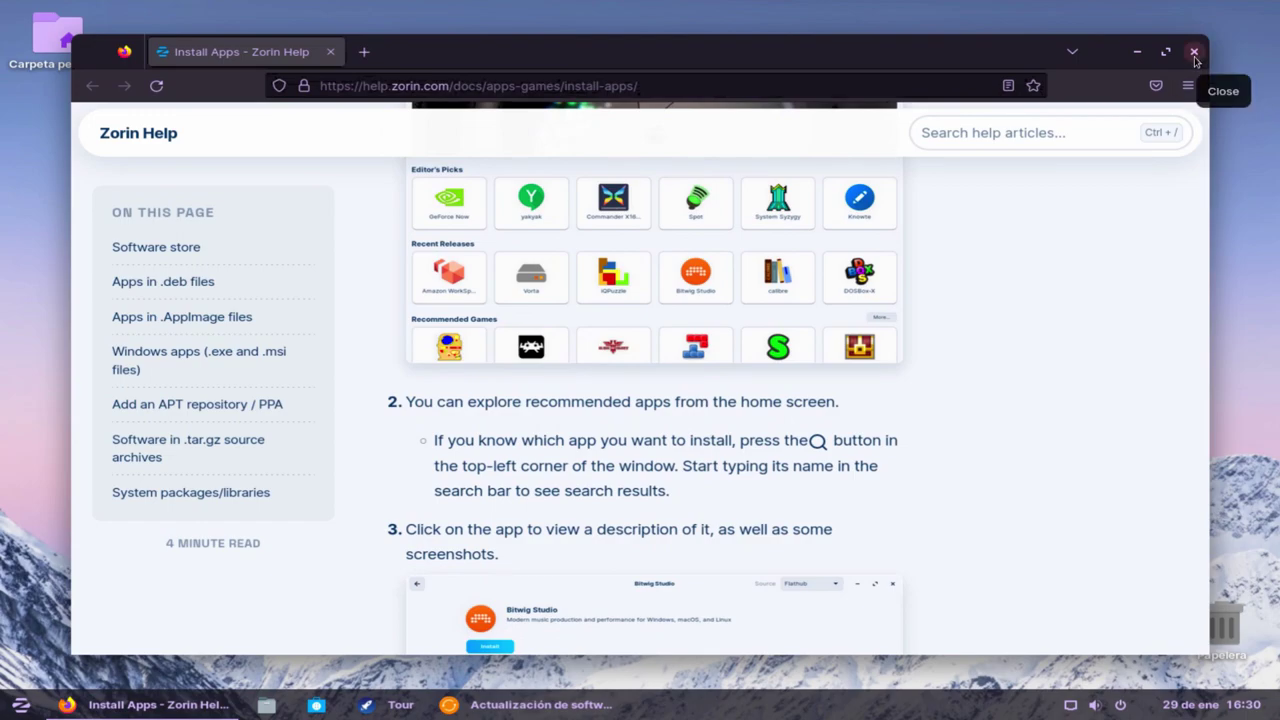
Close the help article, advance the tour through the office suite page to its end, and close the tour.
click(1194, 52)
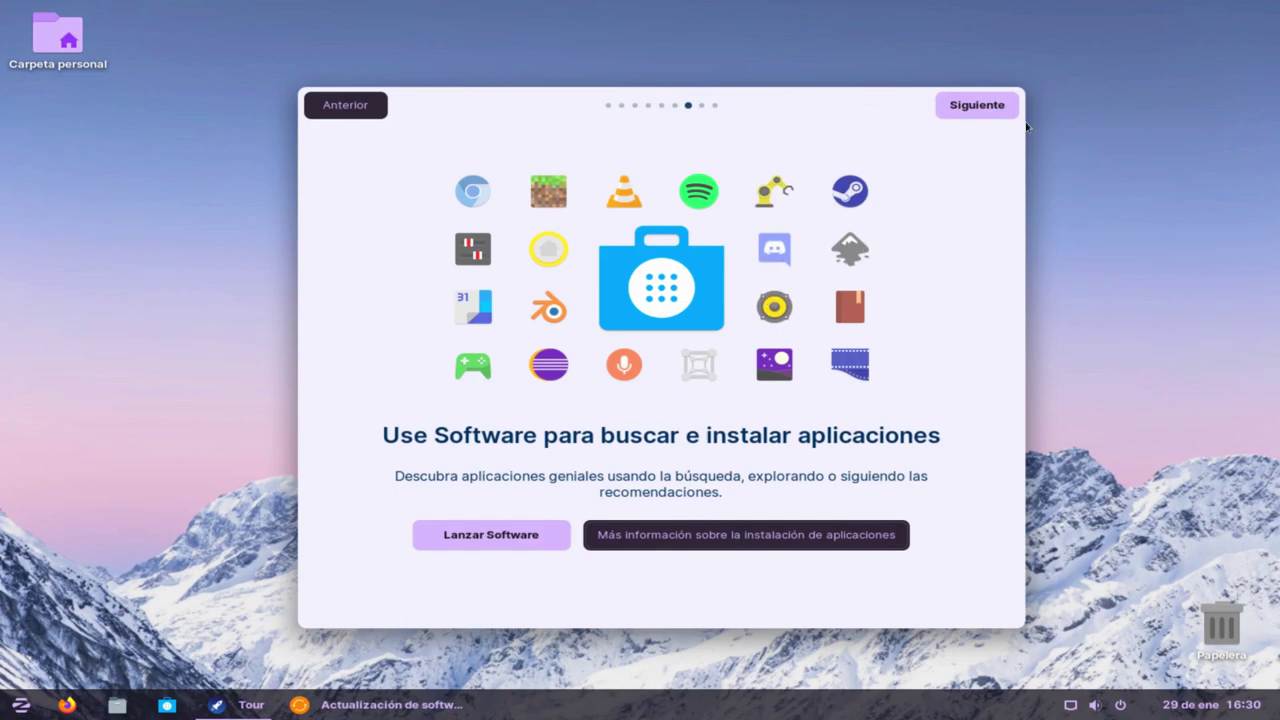
click(981, 106)
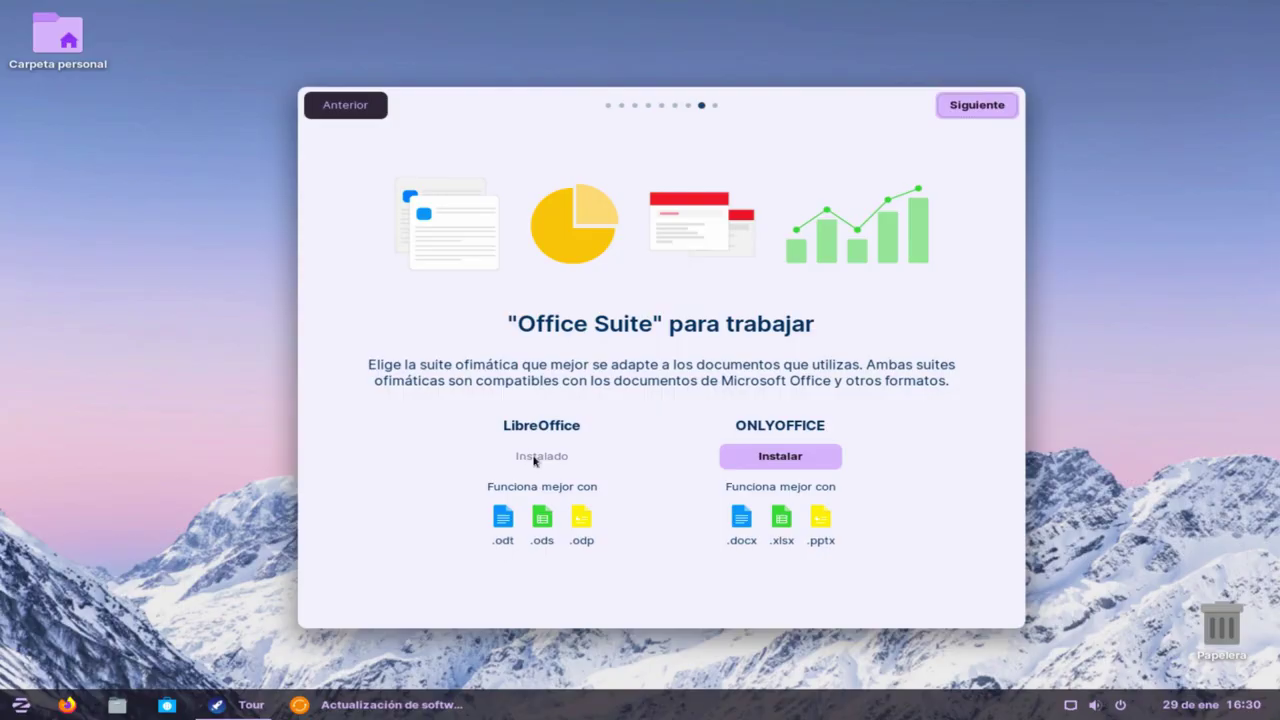
click(975, 105)
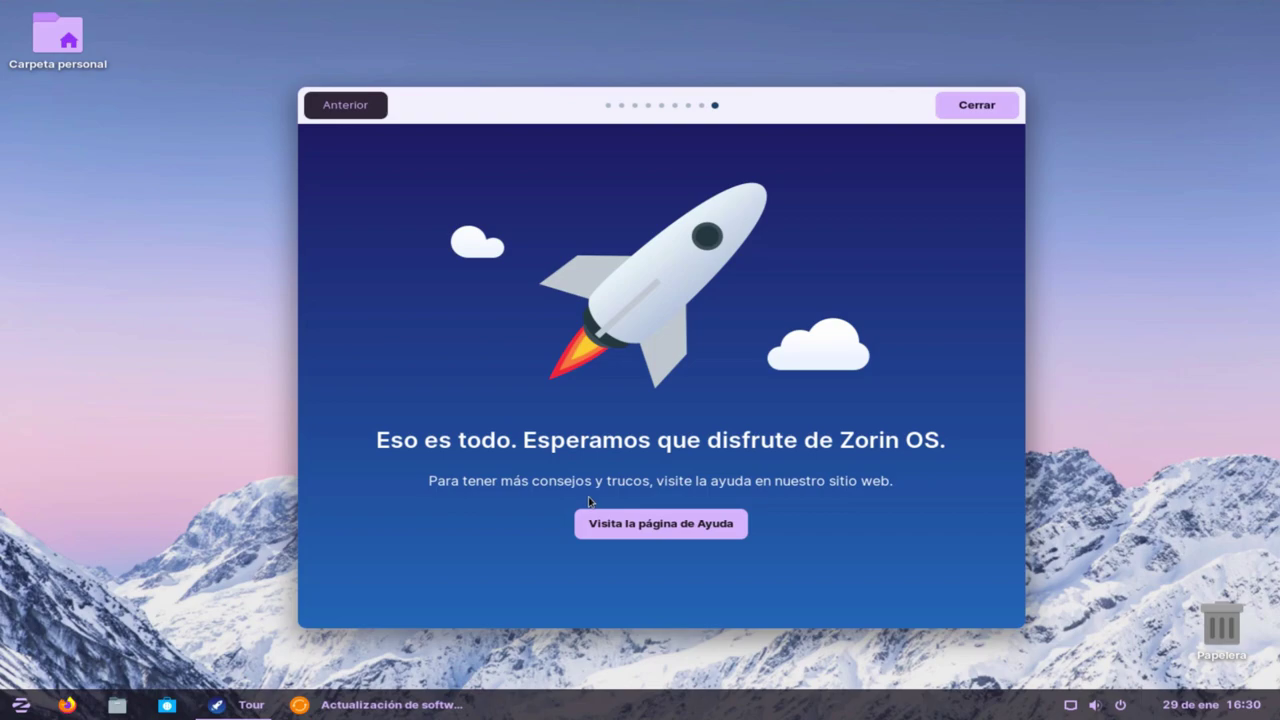
click(977, 106)
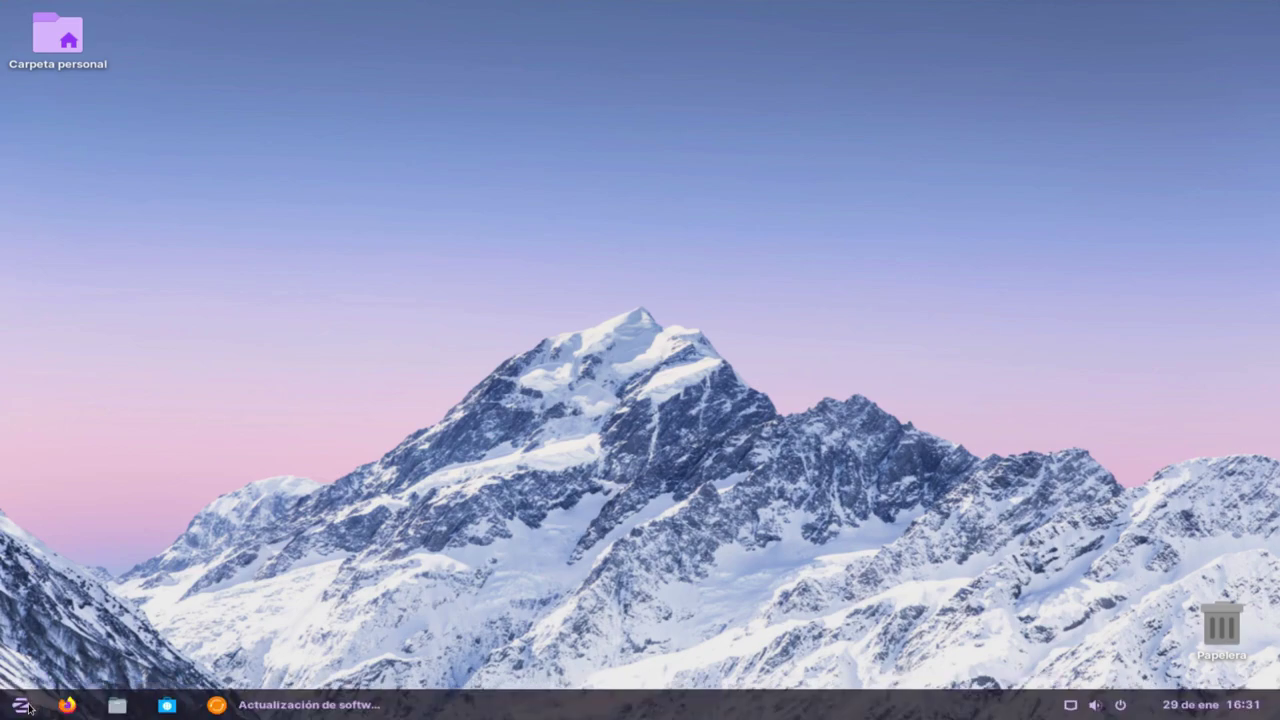
Search the applications for "terminal" and open Terminal.
click(24, 706)
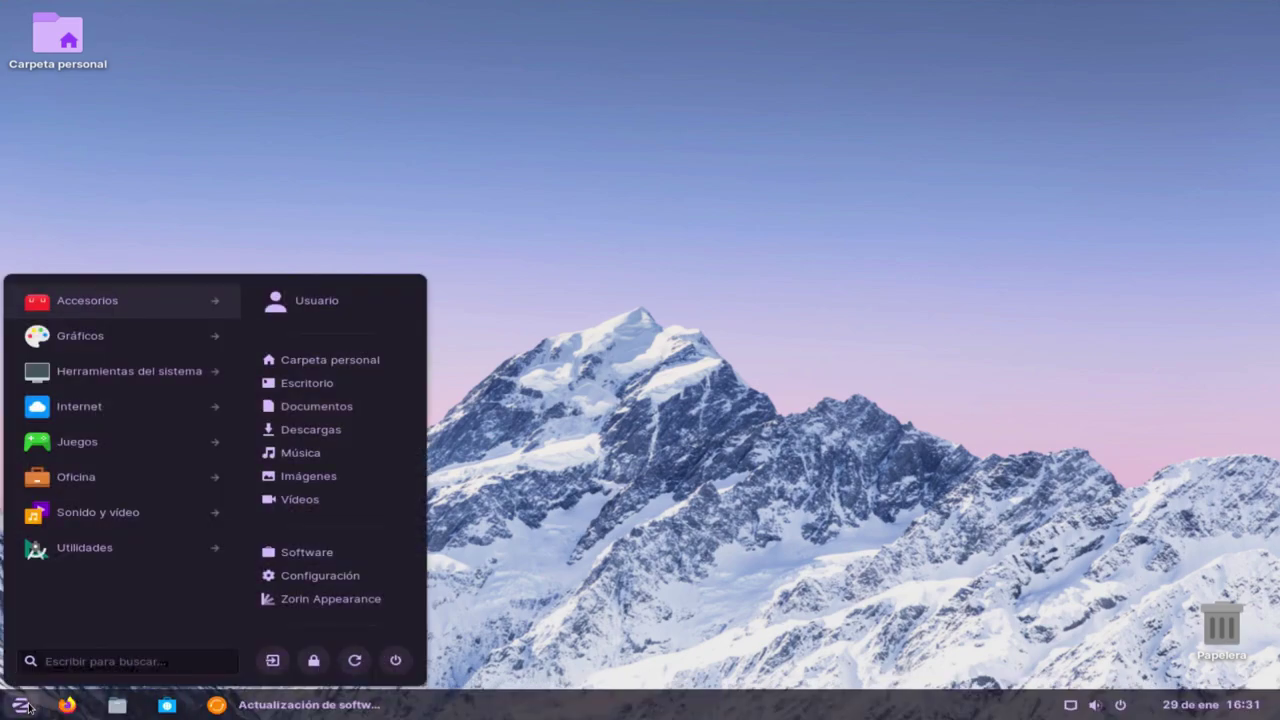
text(terminal)
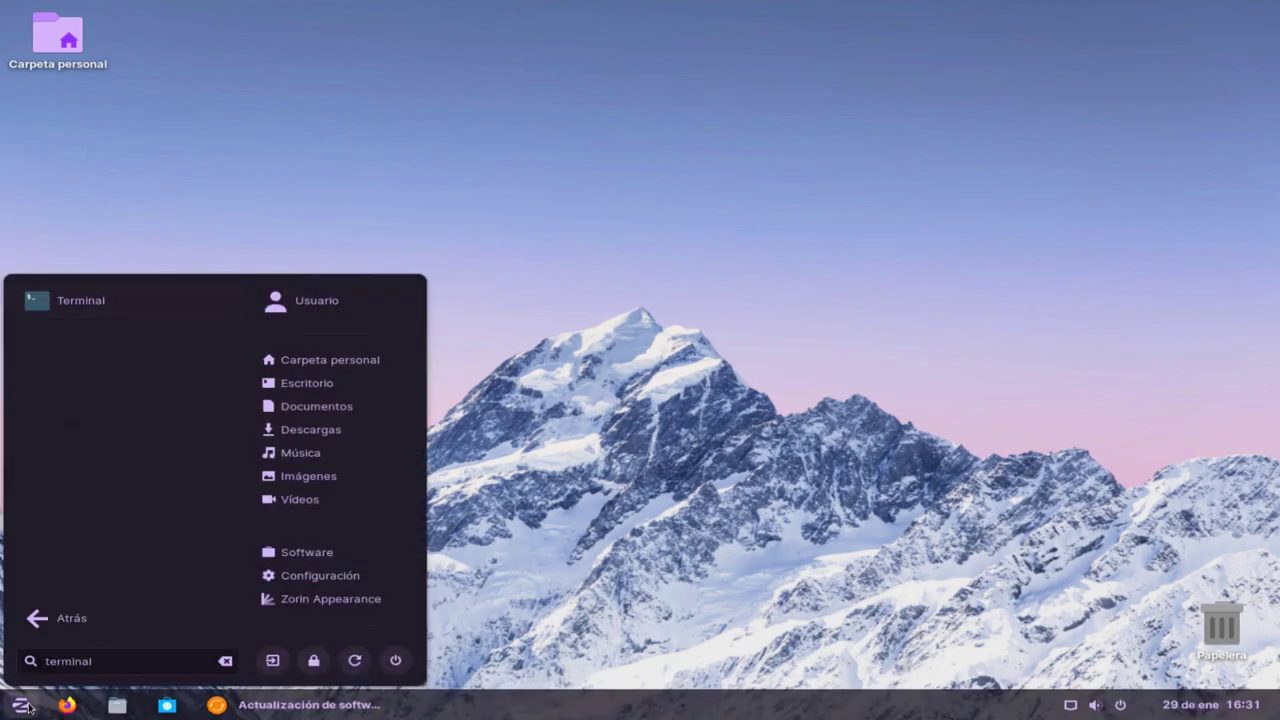
click(60, 314)
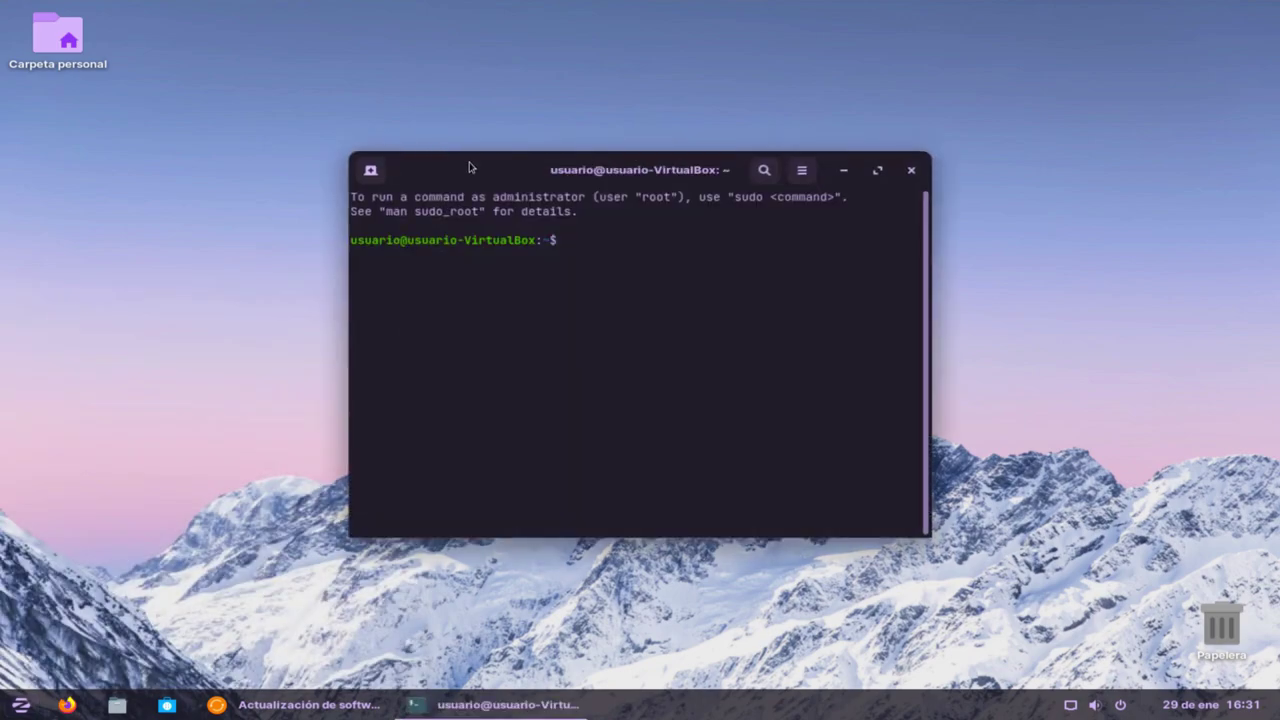
text(su)
key(Return)
key(ctrl+c)
key(ctrl+c)
key(ctrl+c)
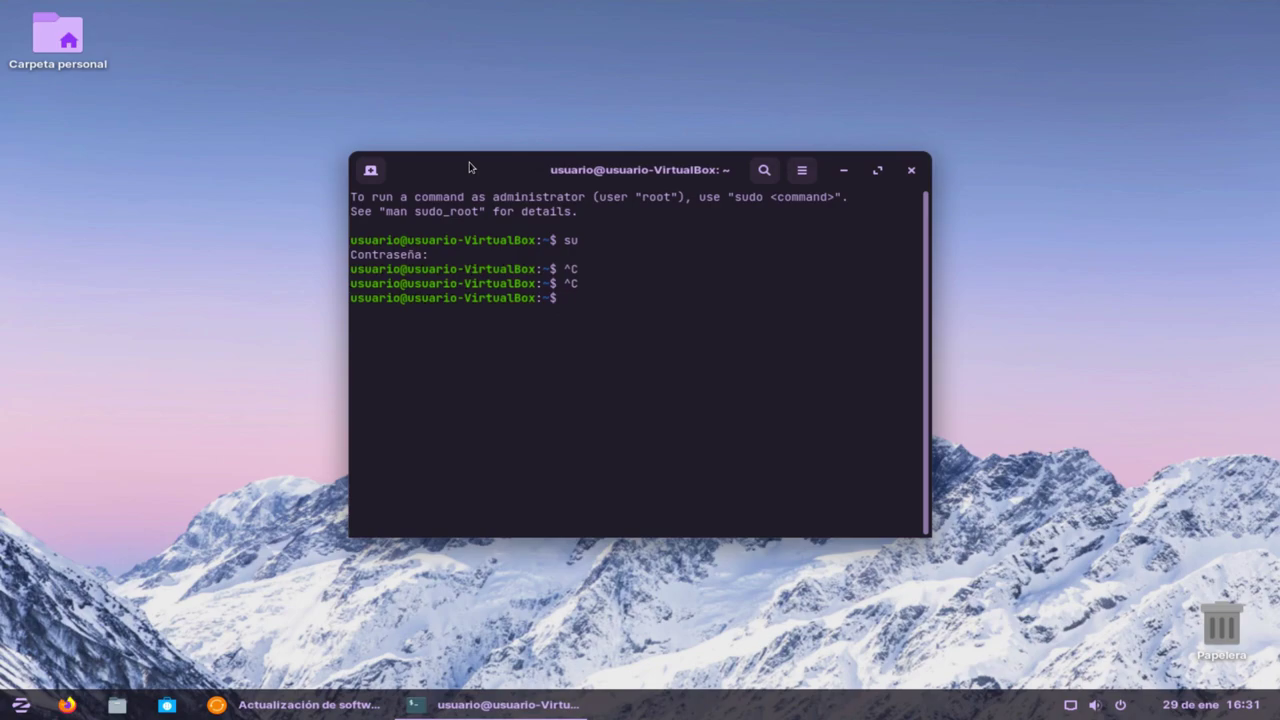
text(clear)
key(Return)
Enter the command "sudo apt-get install synaptic" in the terminal, maximise the window and enlarge its text several levels.
text(sud)
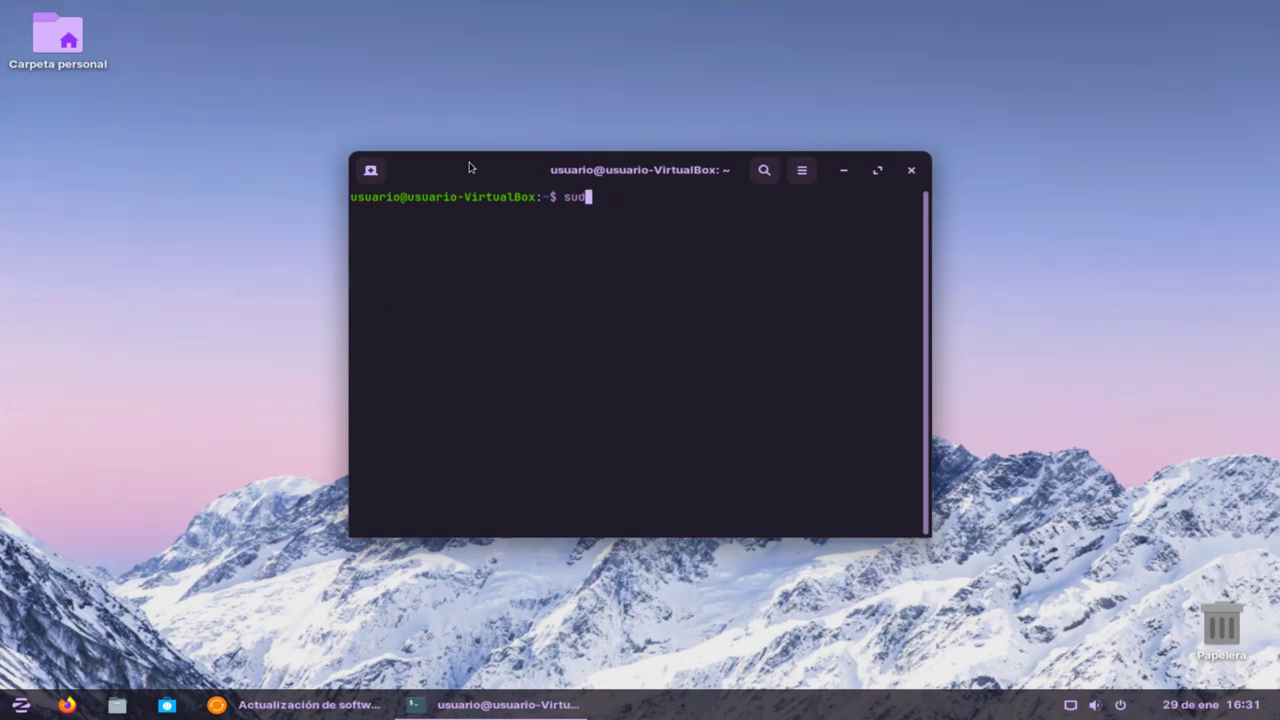
text(o apt-get install synaptic)
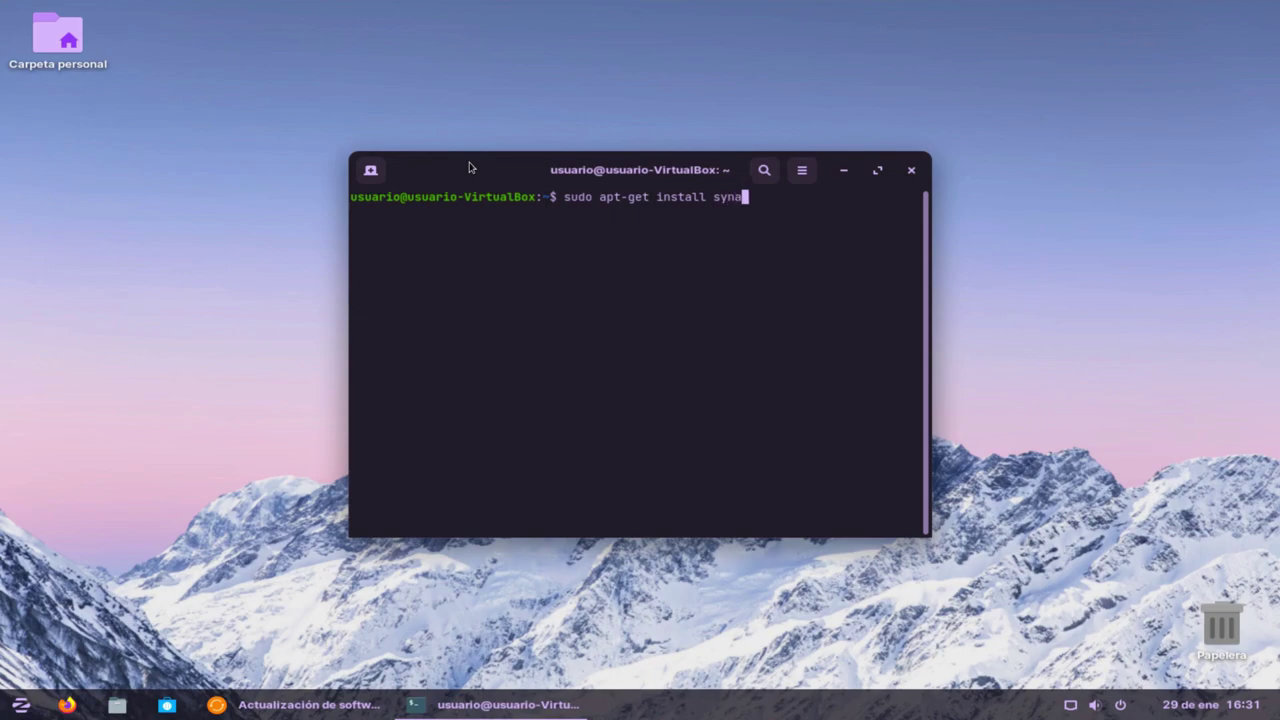
double_click(629, 158)
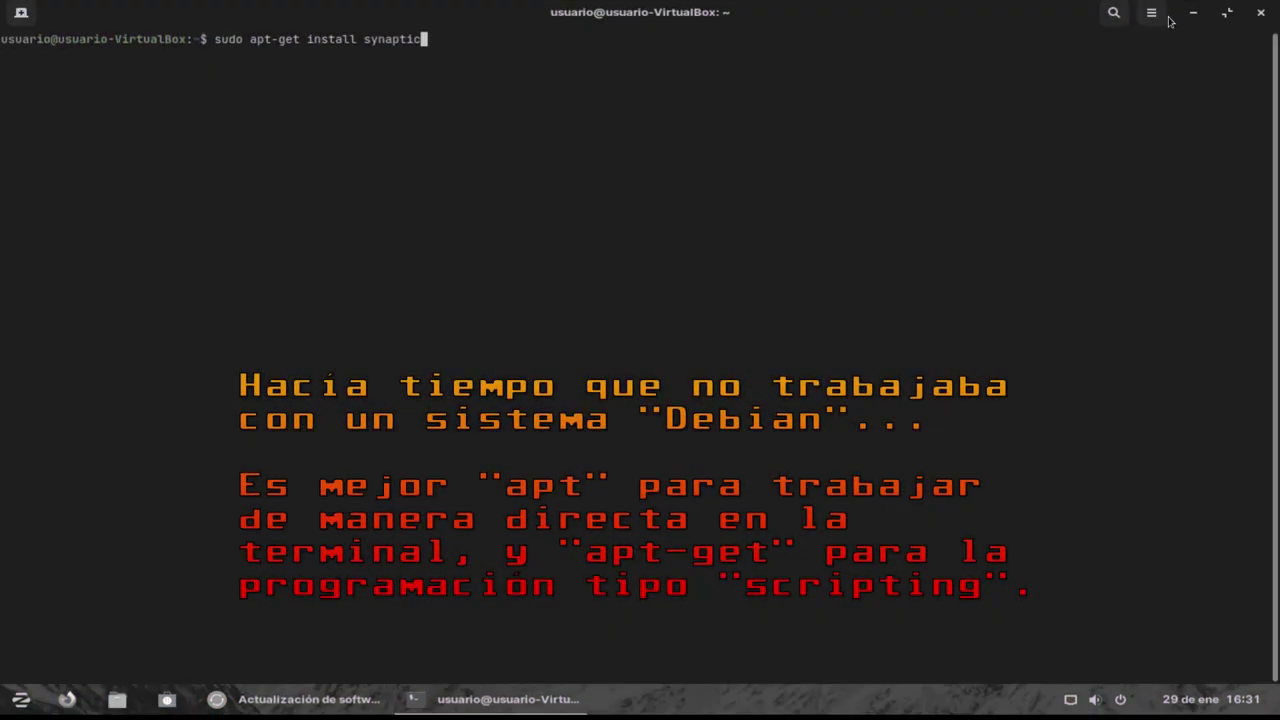
click(1155, 20)
click(1152, 68)
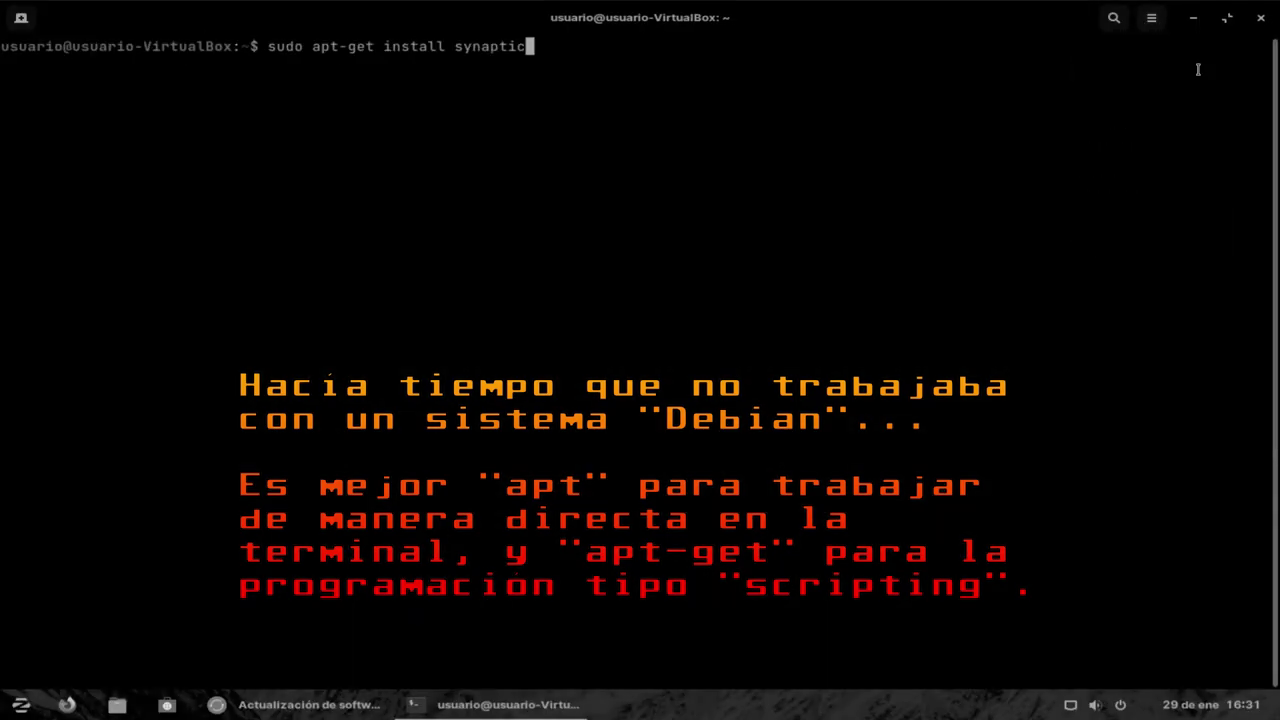
click(1155, 18)
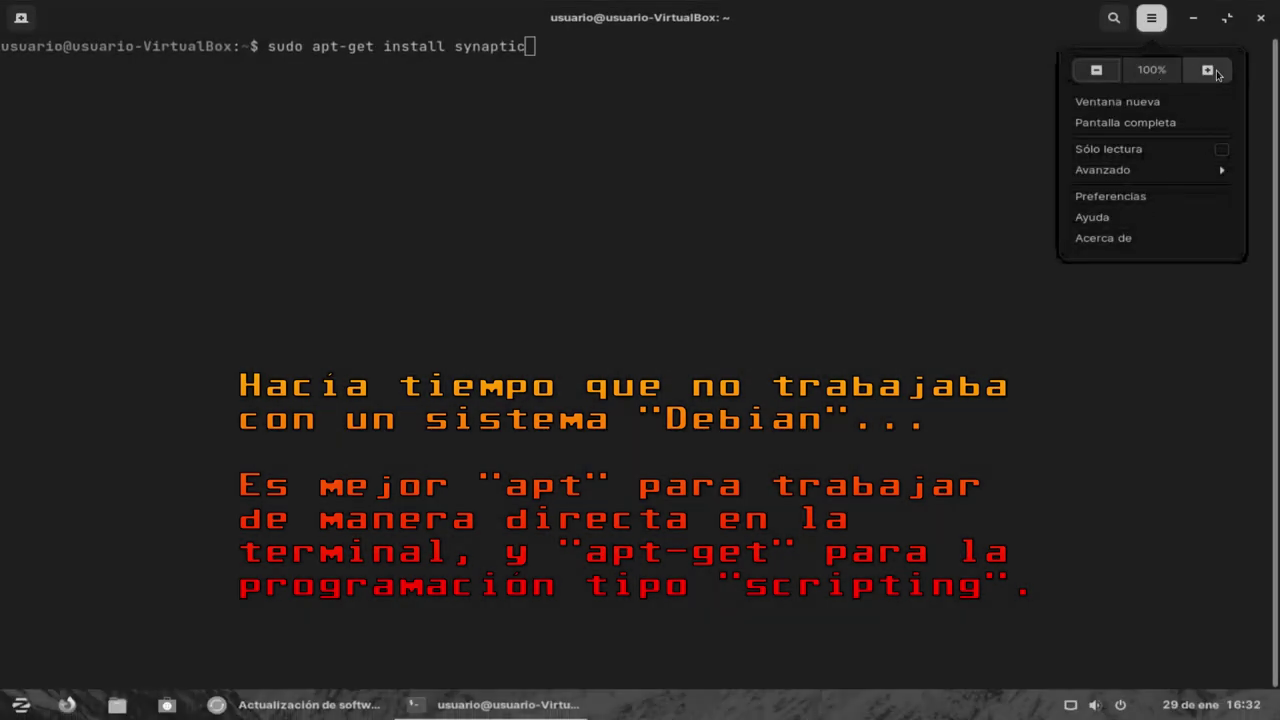
click(1207, 69)
click(1152, 27)
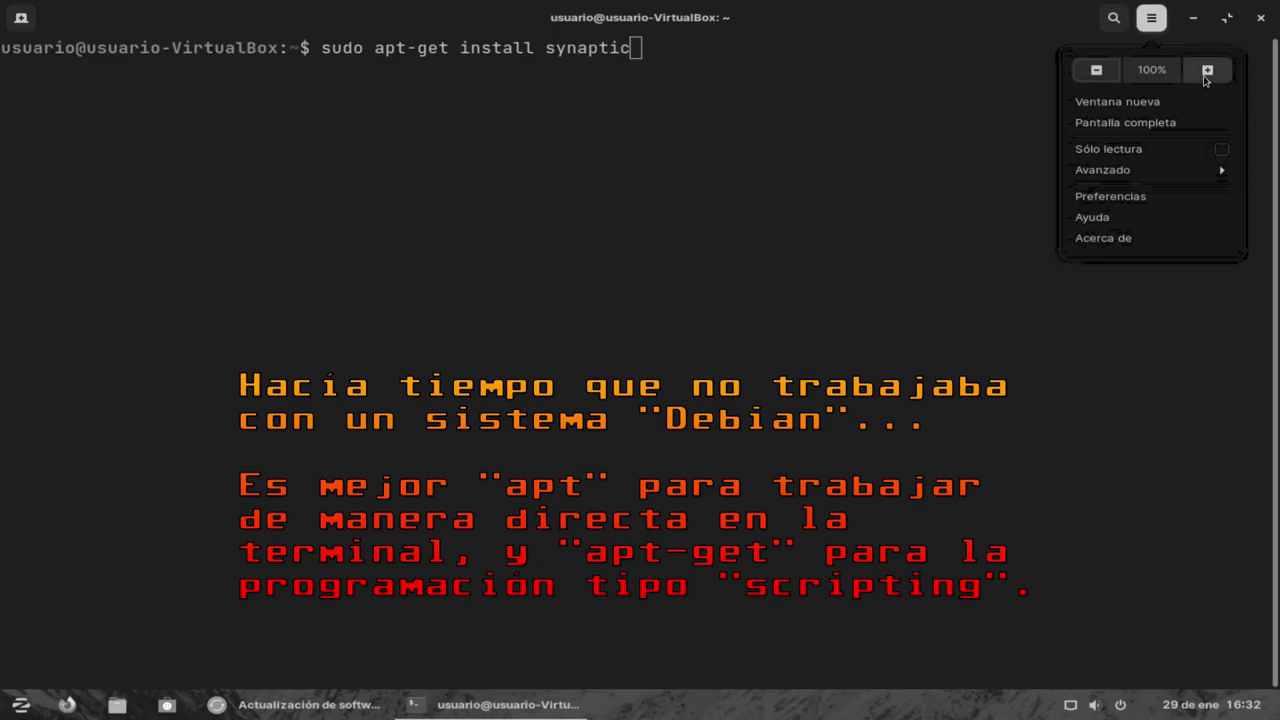
click(1206, 74)
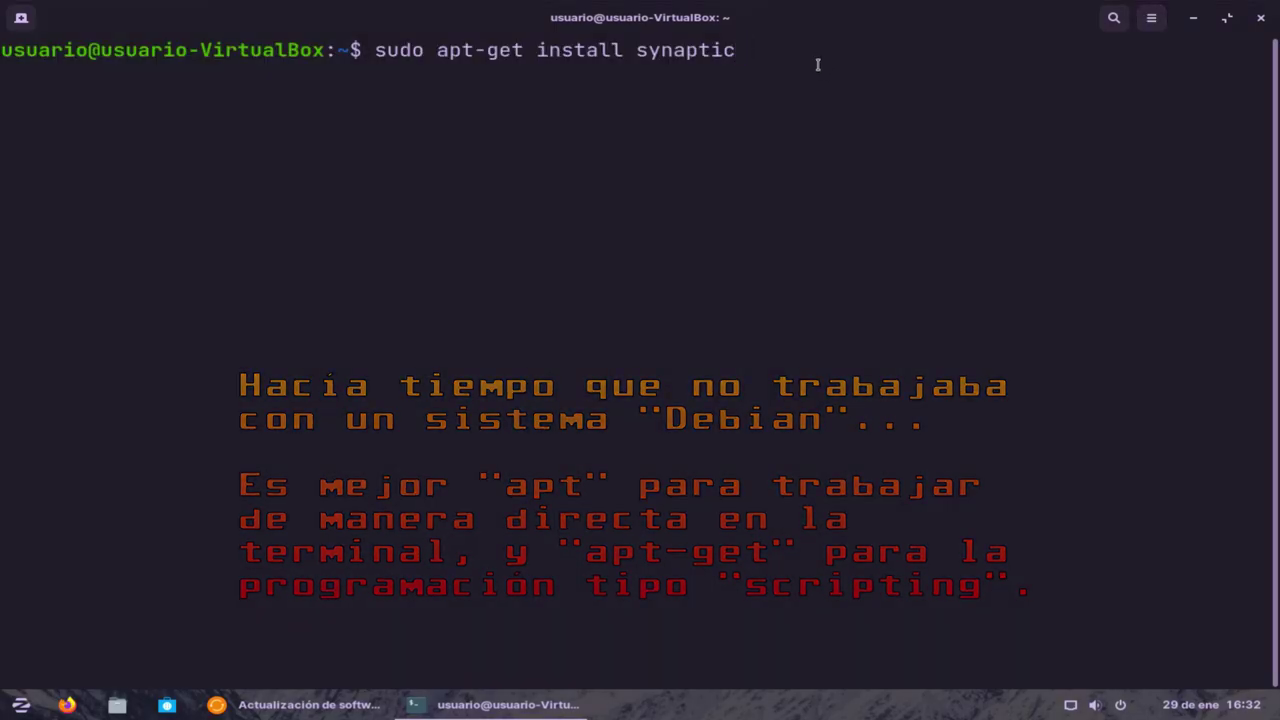
Run the Synaptic installation command, entering the sudo password and answering S to continue.
key(Return)
text(********)
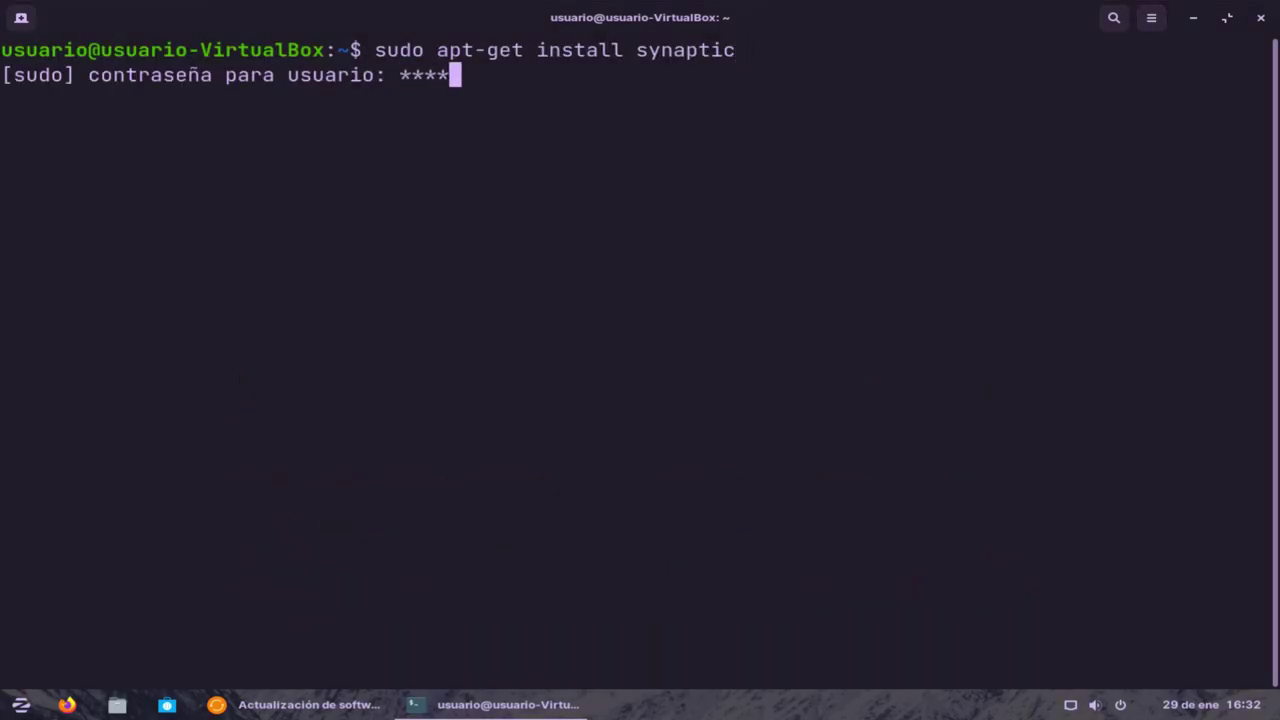
key(Return)
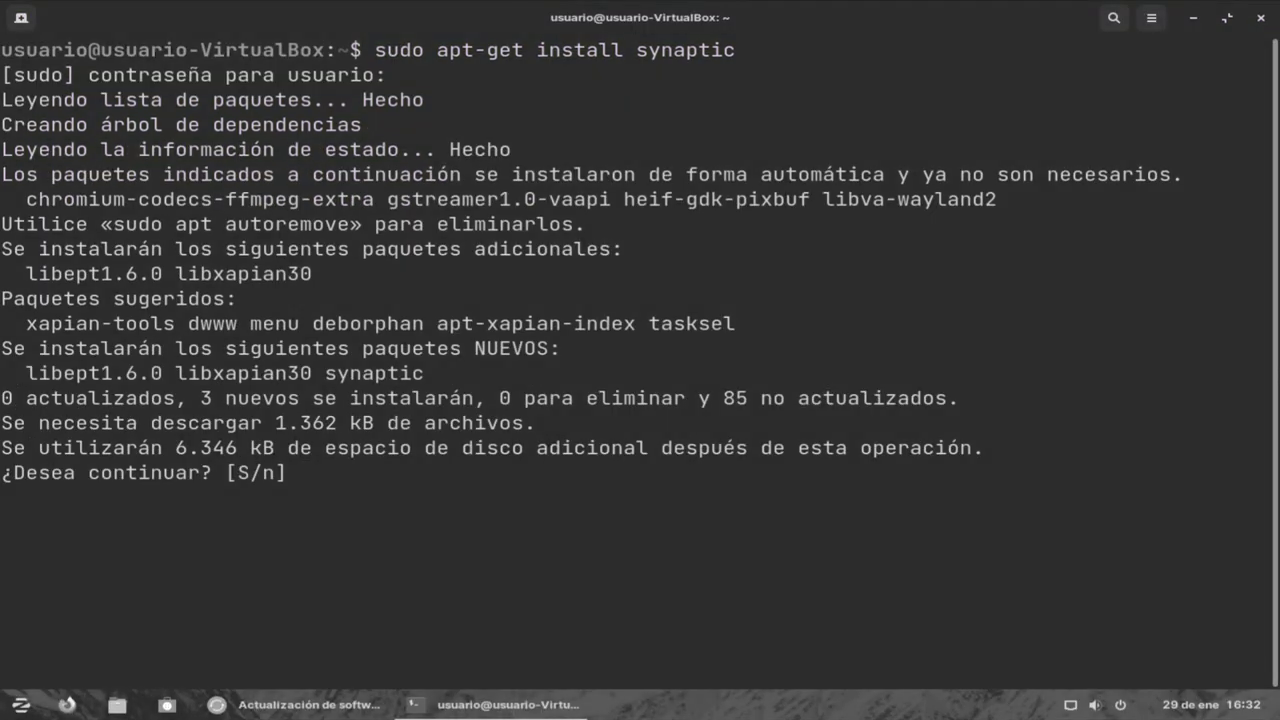
text(S)
key(Return)
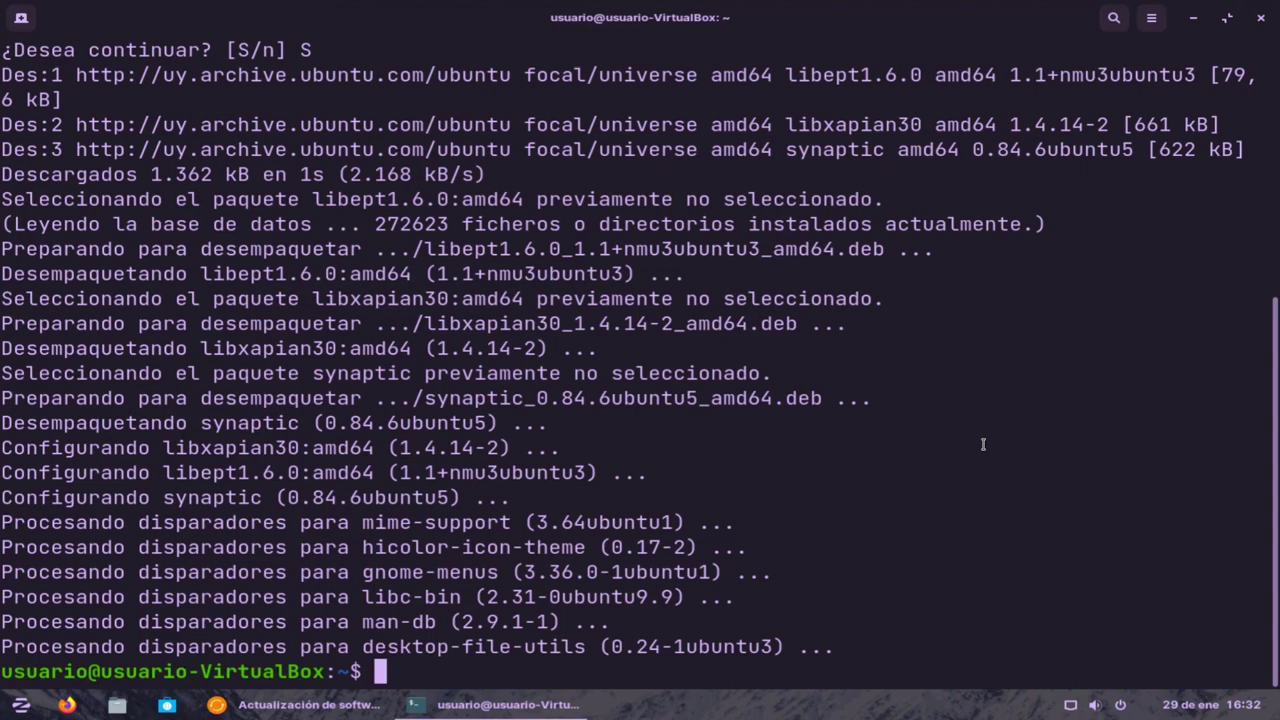
Close the terminal, find the Synaptic package manager by searching for "synap", and add its shortcut to the desktop.
click(1260, 18)
click(18, 707)
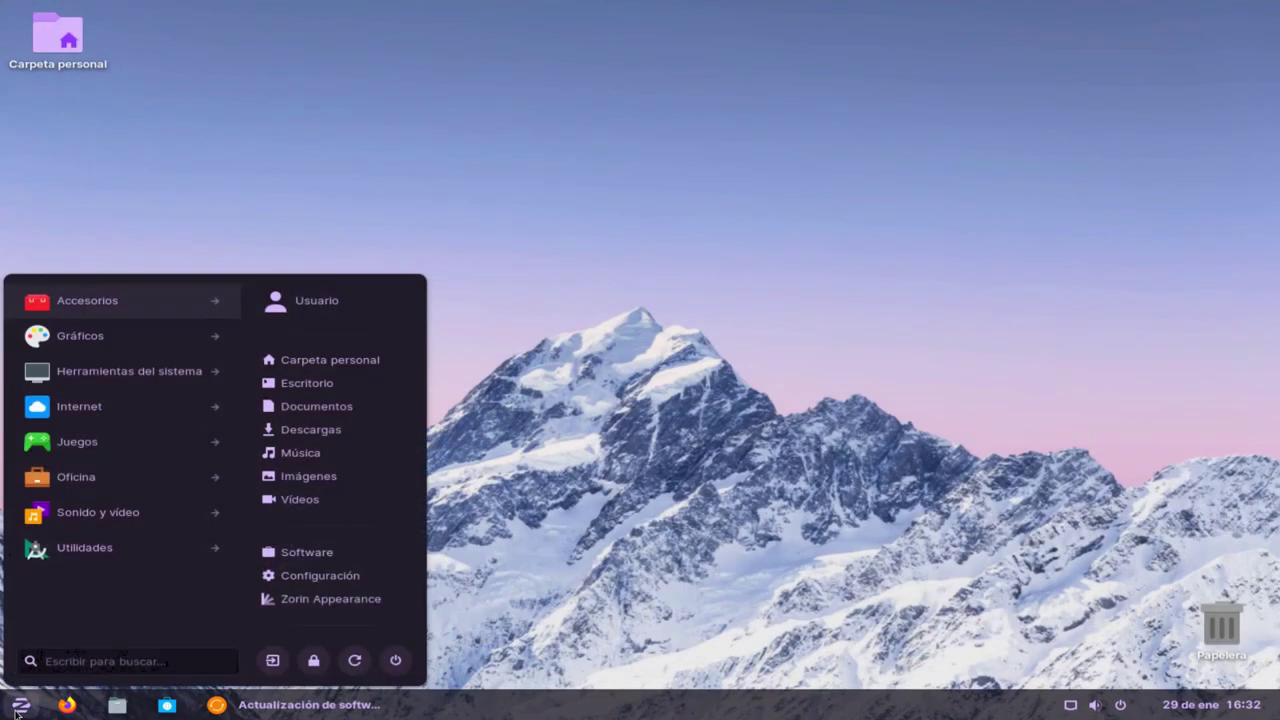
text(synap)
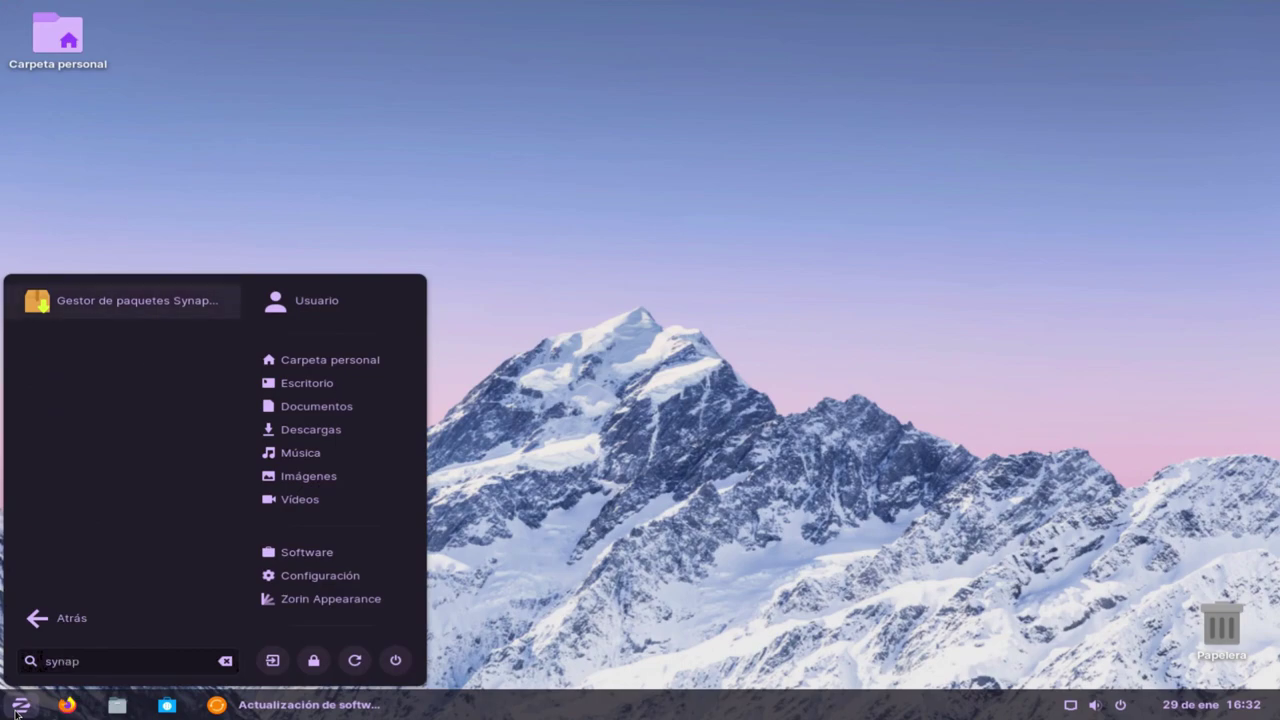
right_click(118, 310)
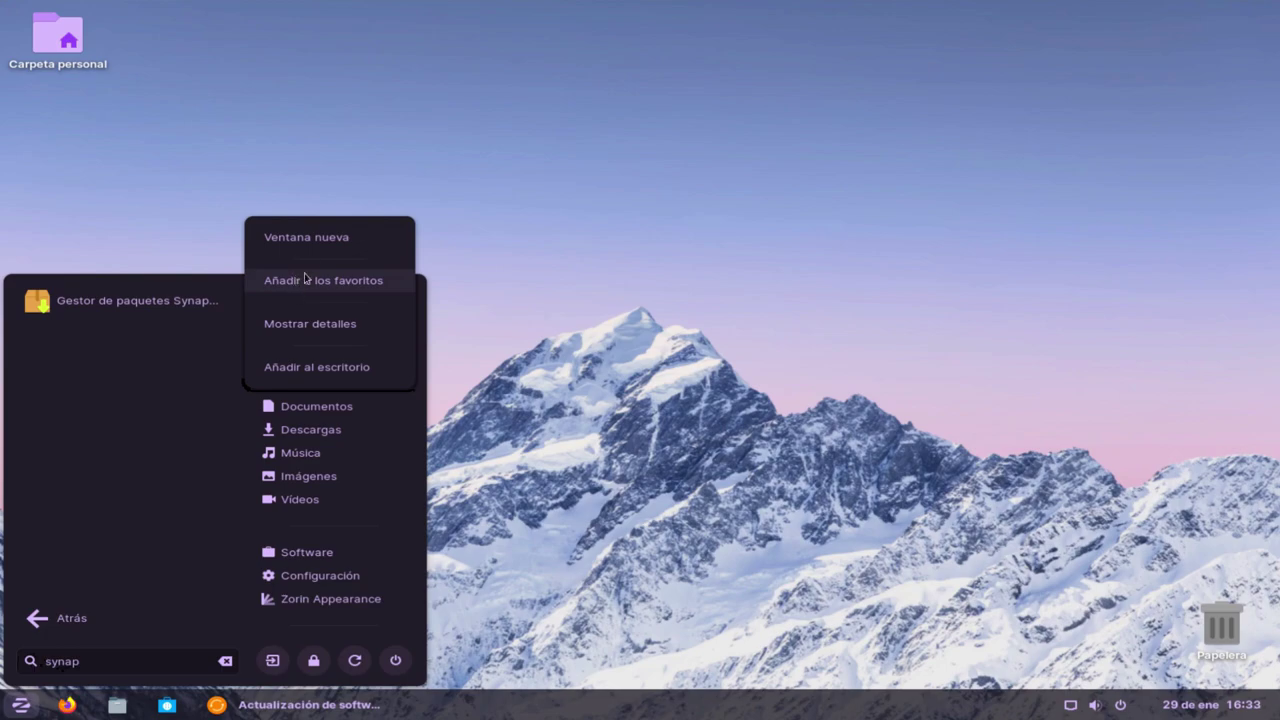
click(316, 367)
Launch the Synaptic package manager from its desktop shortcut, authenticating with the account password.
click(58, 135)
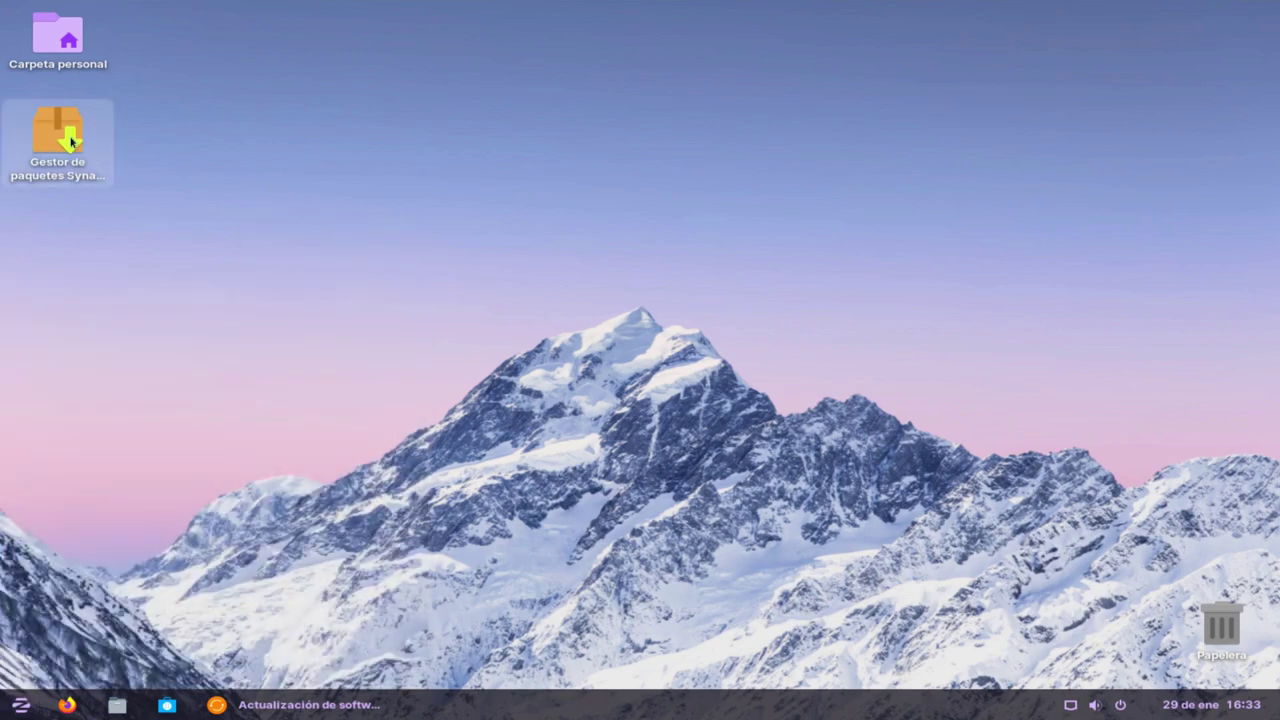
right_click(60, 135)
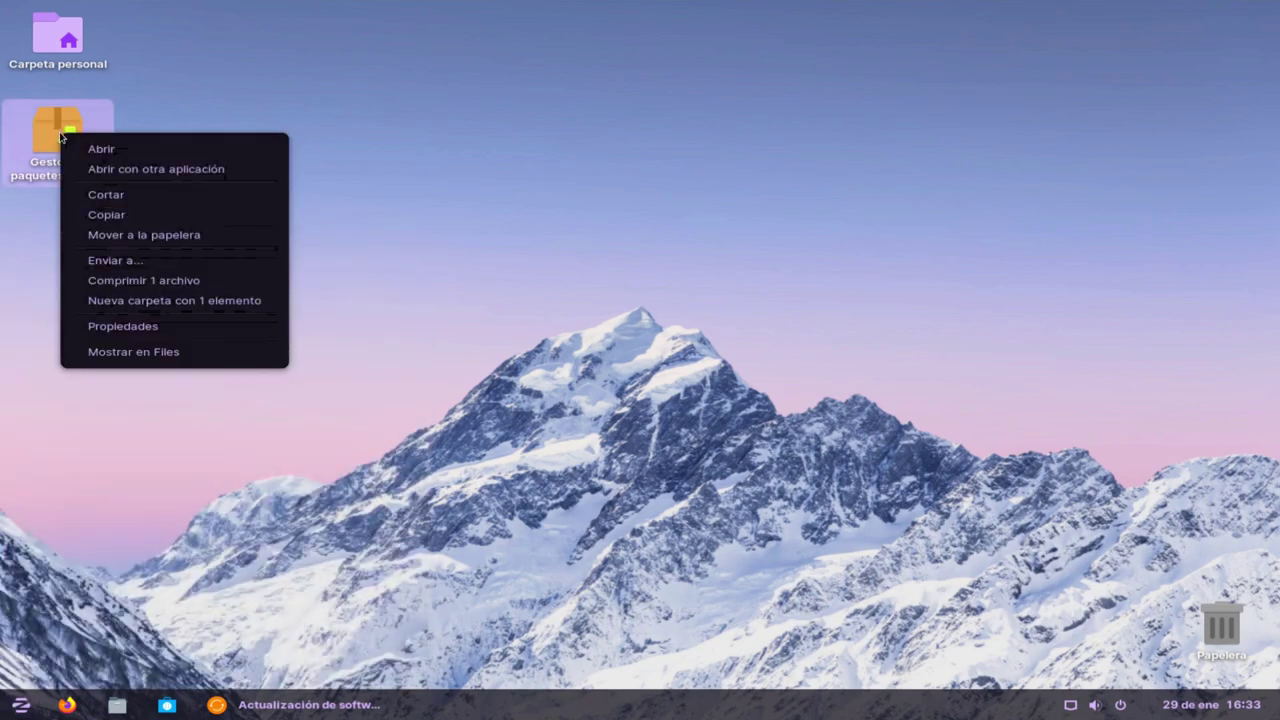
click(166, 457)
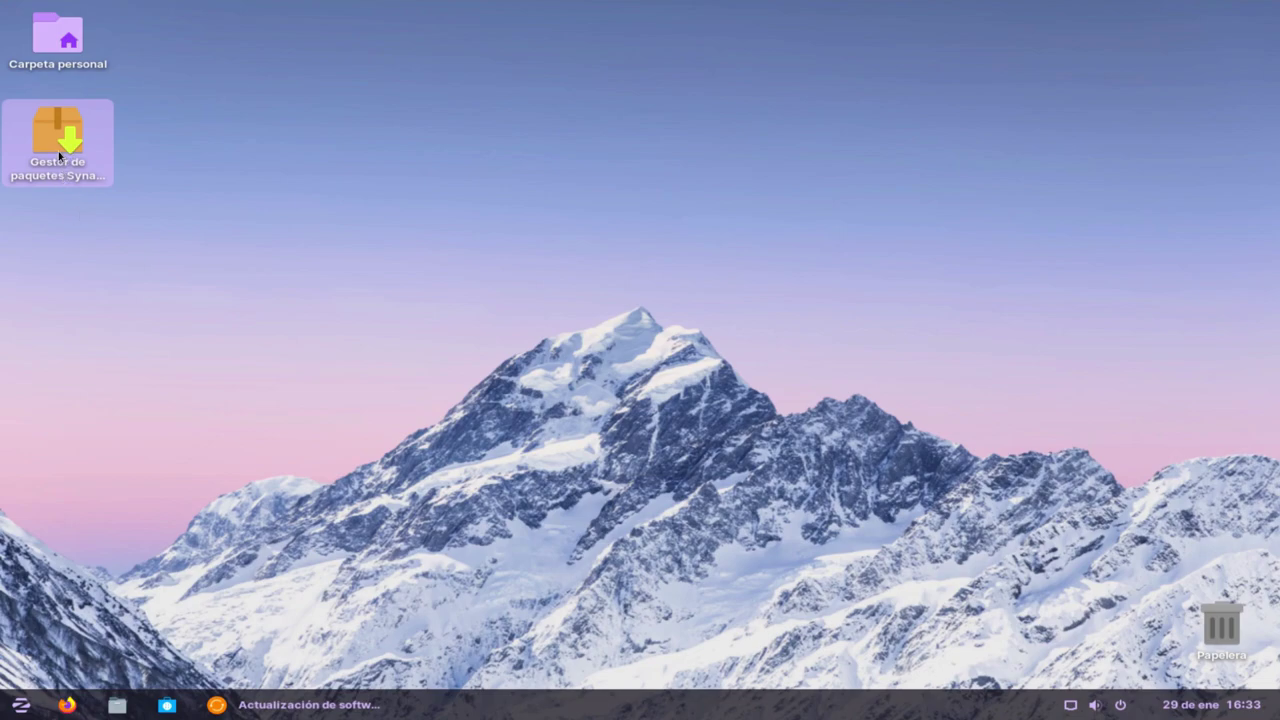
right_click(59, 157)
click(80, 166)
text(aaaaaaaa)
key(Return)
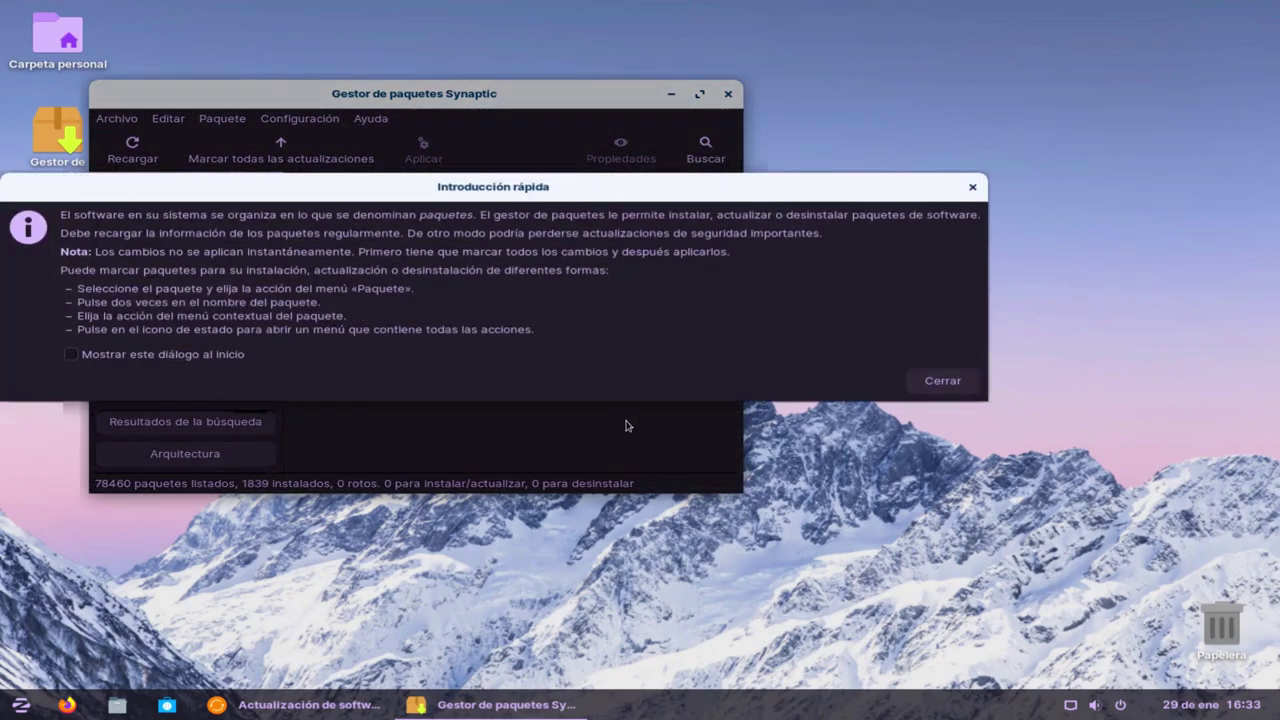
Dismiss Synaptic's quick introduction and maximise the package manager window.
click(942, 381)
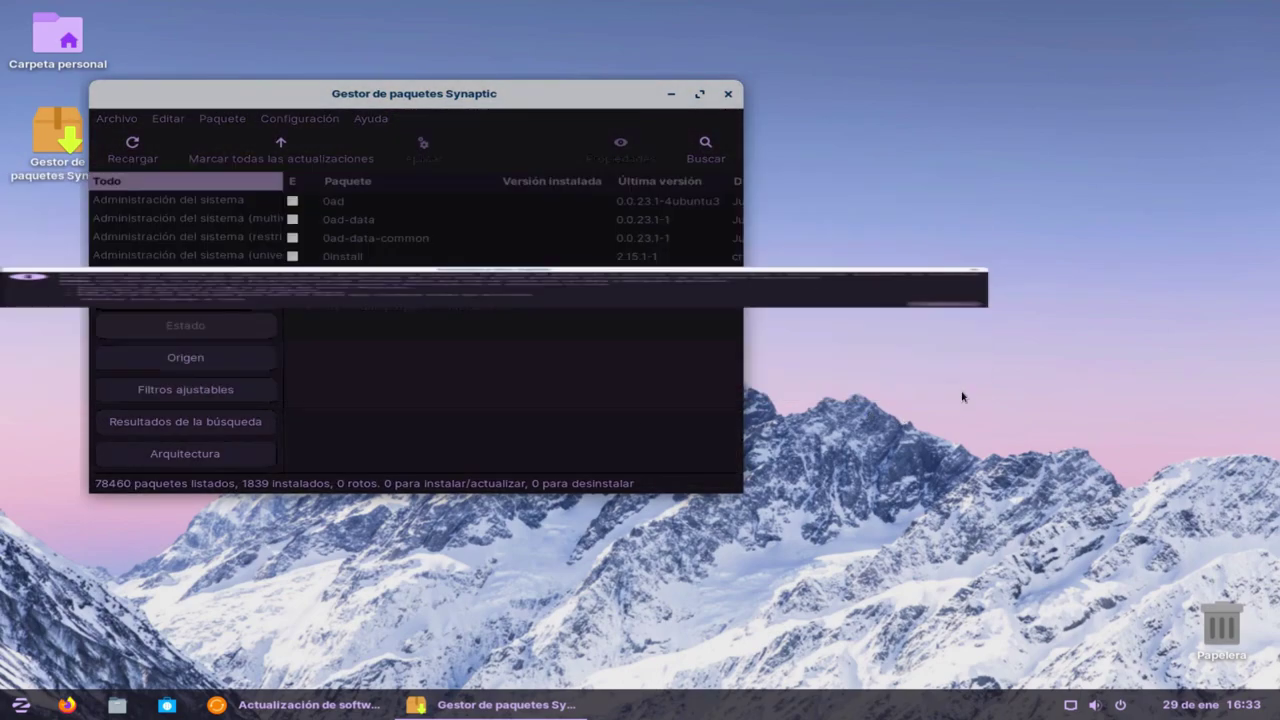
double_click(490, 96)
key(super)
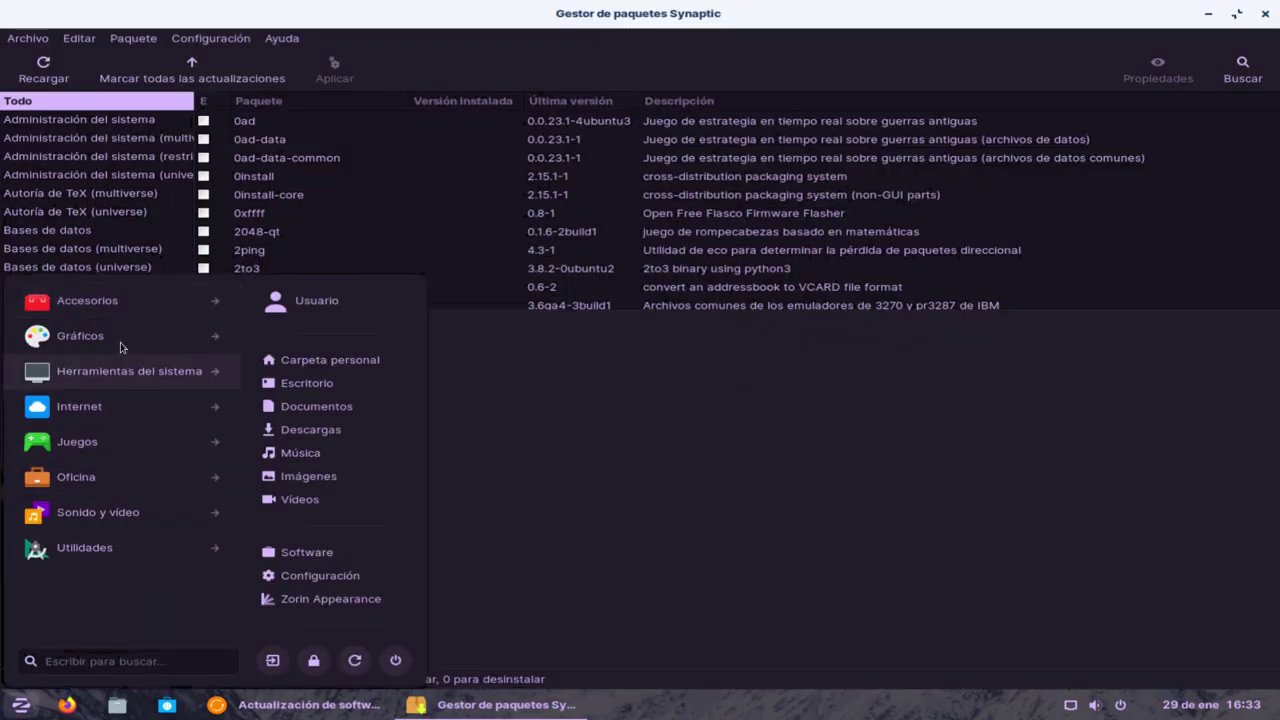
click(460, 30)
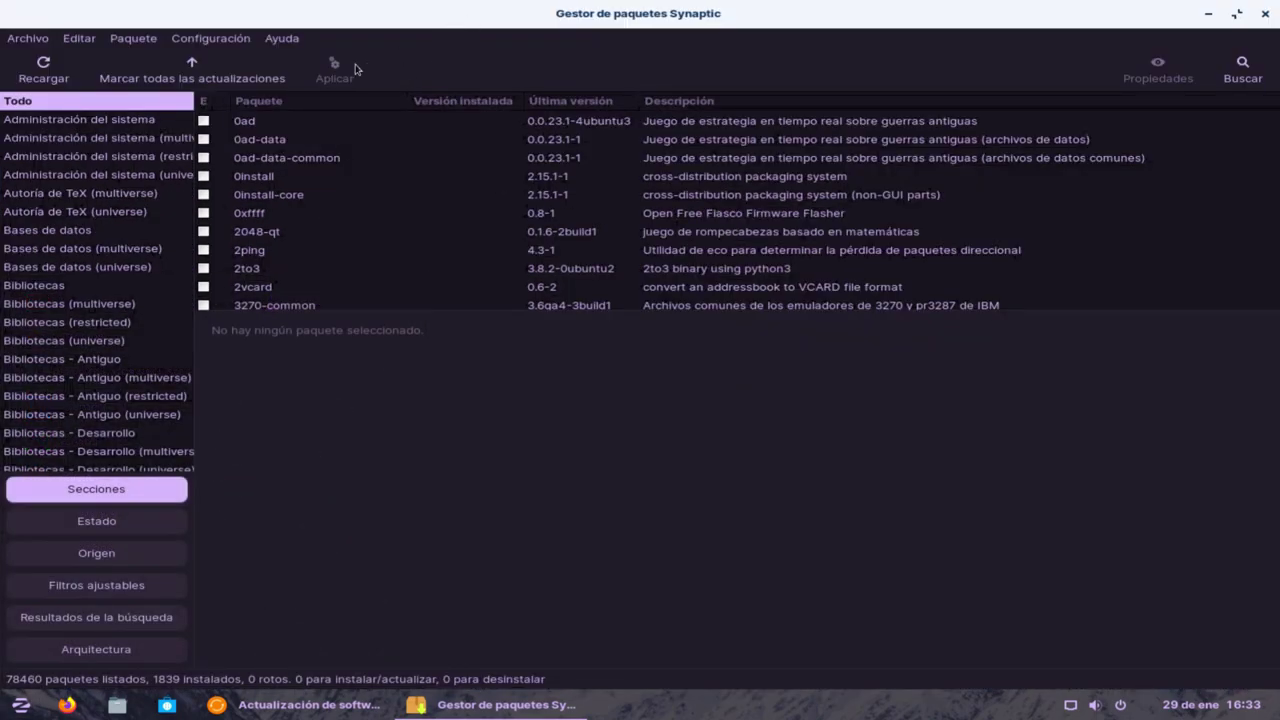
Search the packages by description and name for "kolourpaint".
click(1243, 70)
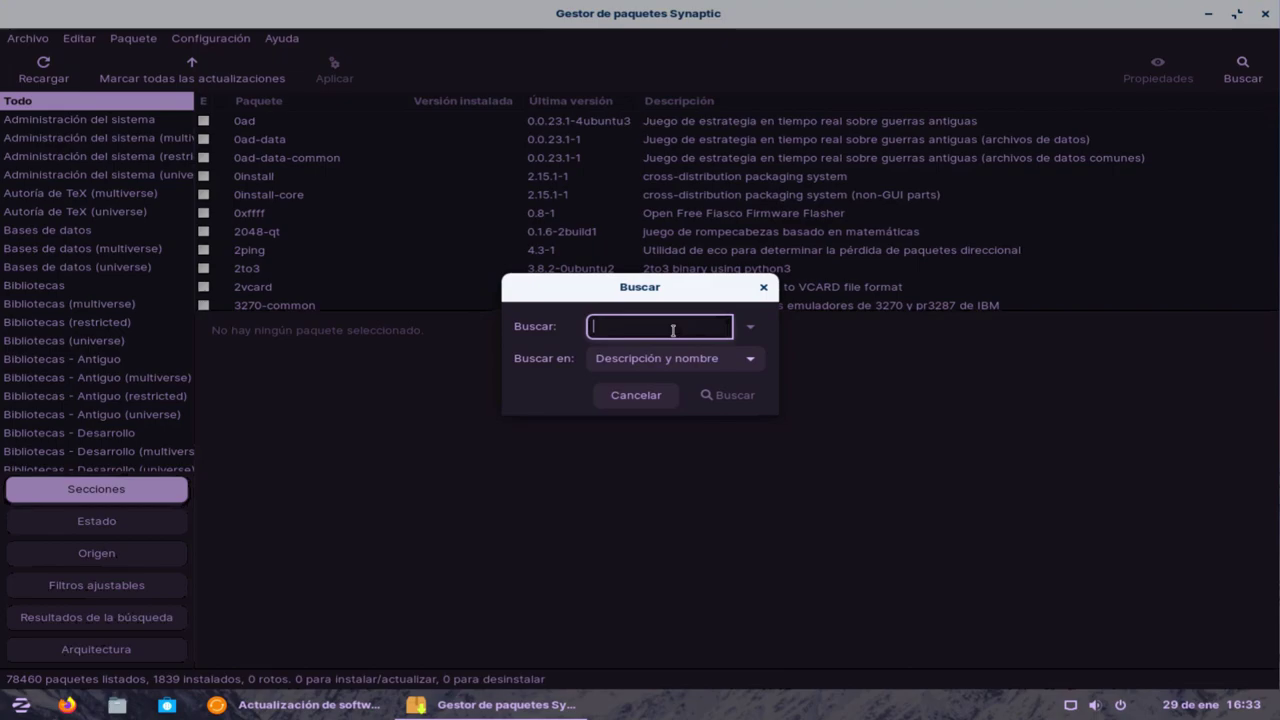
text(kolourpaint)
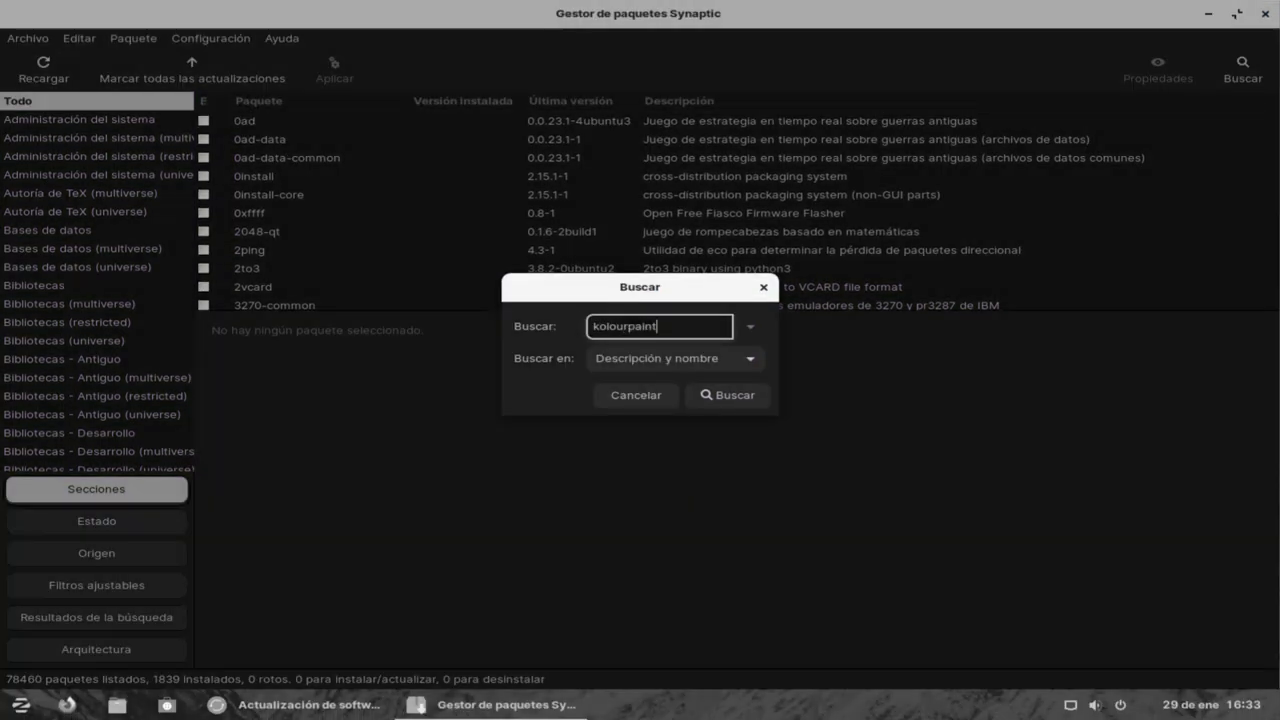
click(720, 400)
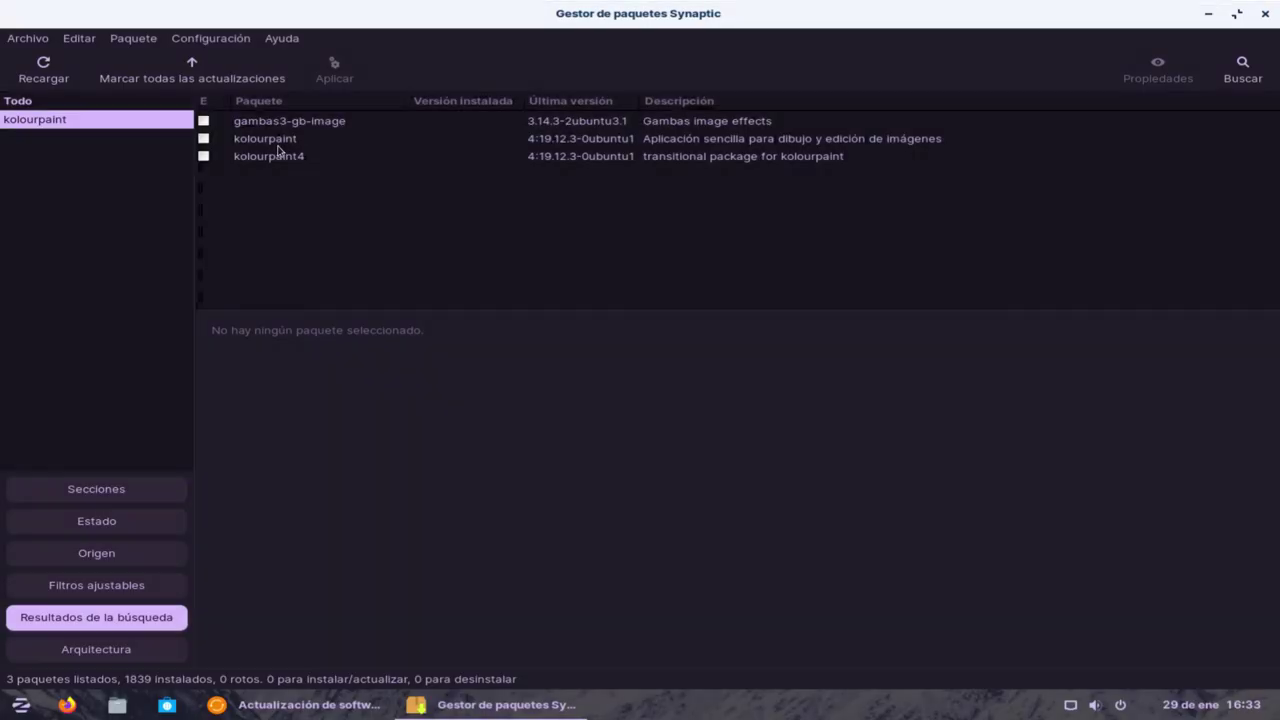
Mark the kolourpaint package for installation, reviewing and accepting the additional required package changes.
right_click(284, 145)
click(318, 182)
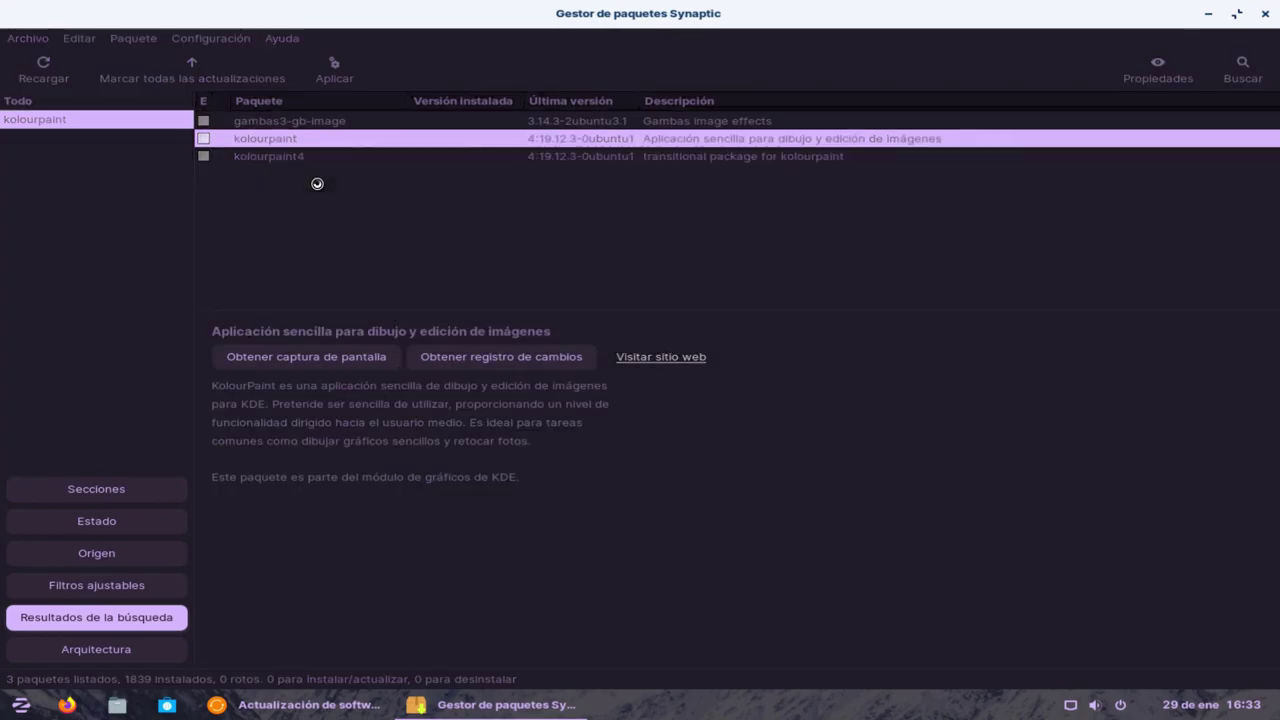
scroll(612, 346, down, 10)
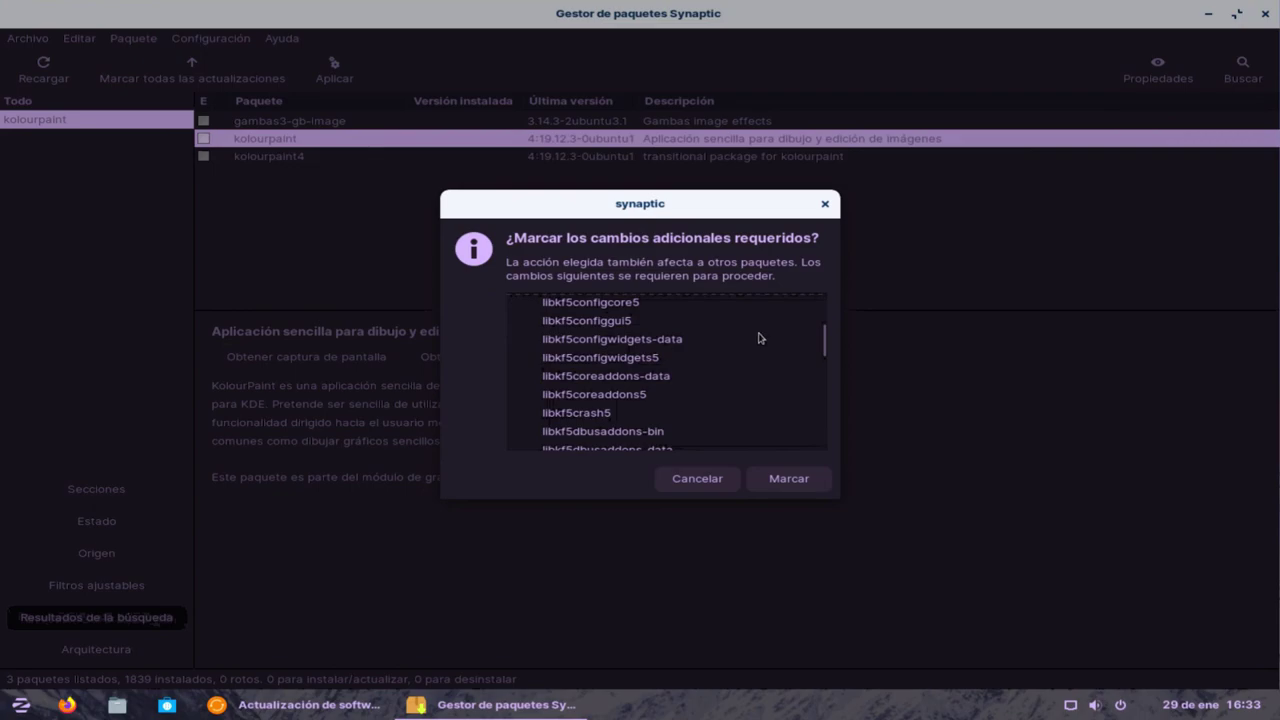
drag(822, 345, 822, 440)
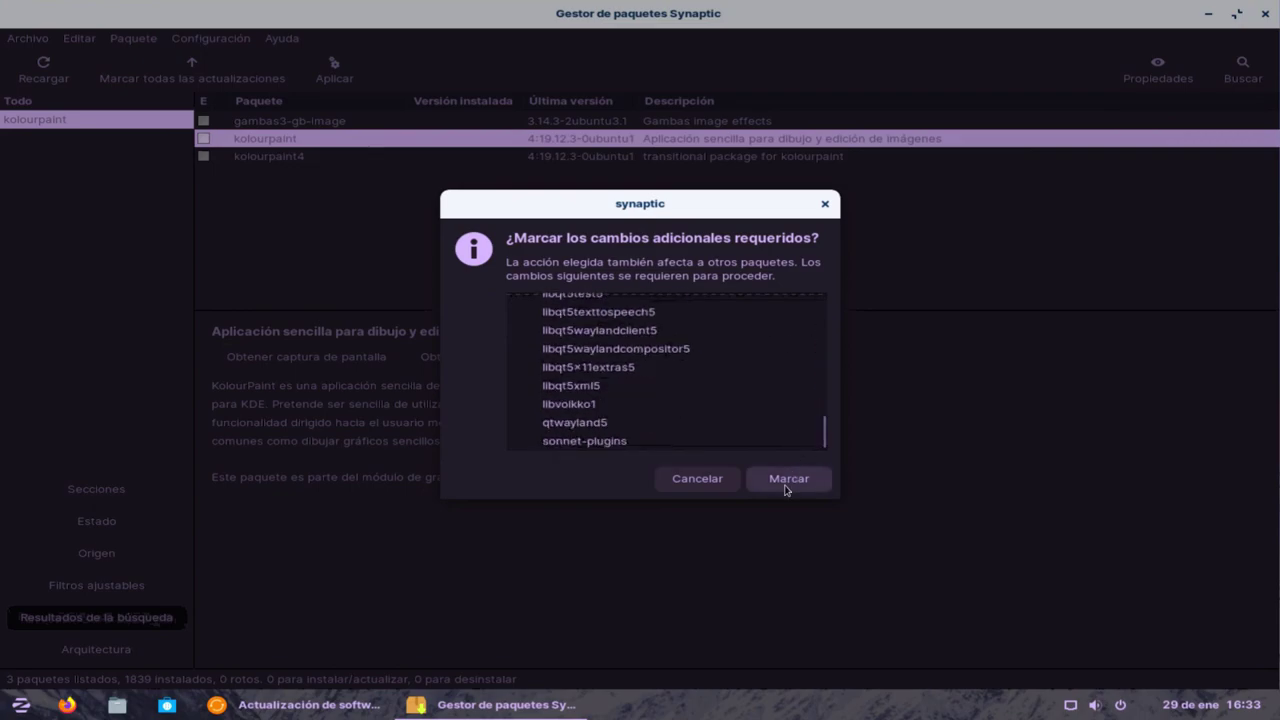
click(786, 485)
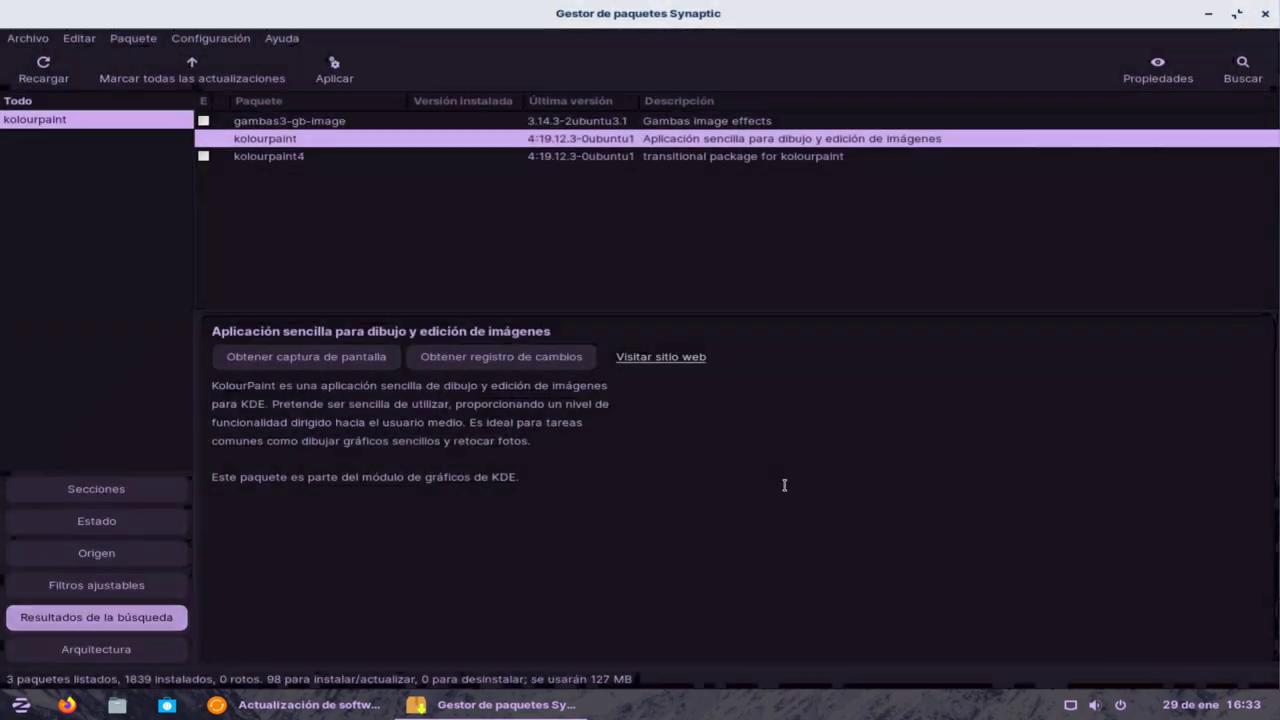
Search the packages for "vlc" and mark the vlc package for installation, accepting the additional required changes.
click(1243, 68)
text(gimp)
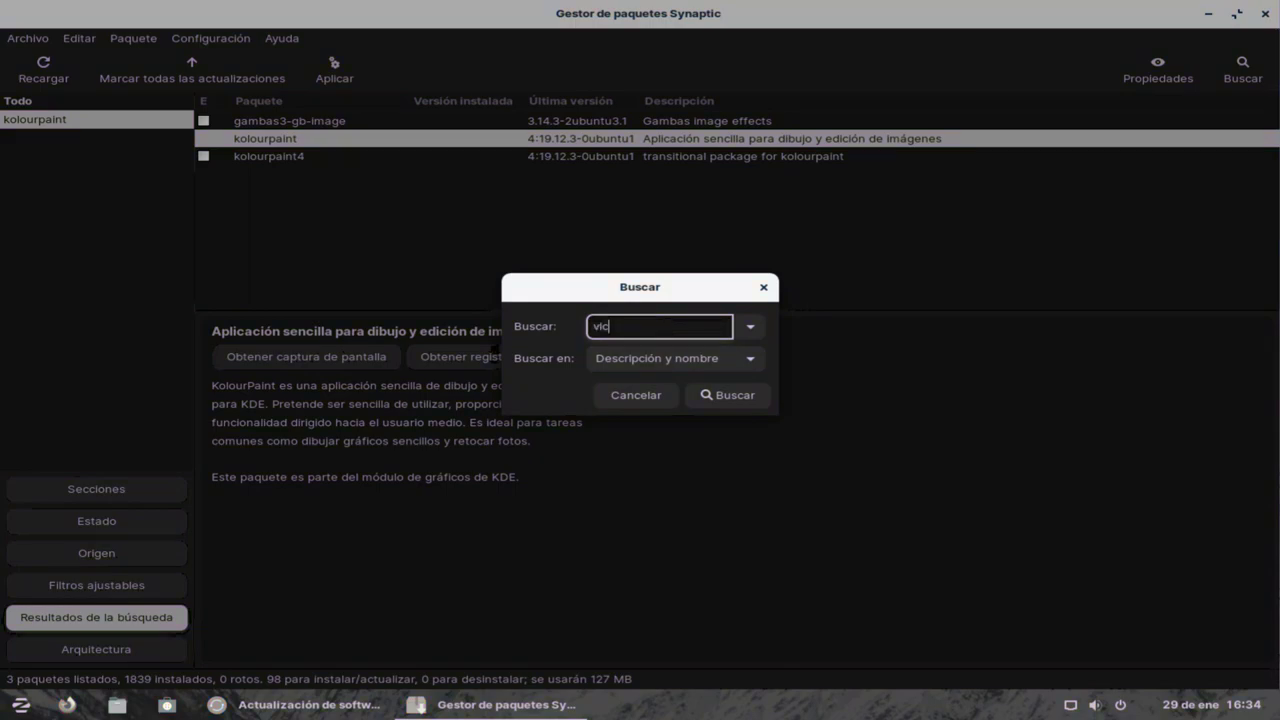
key(Return)
scroll(323, 234, down, 10)
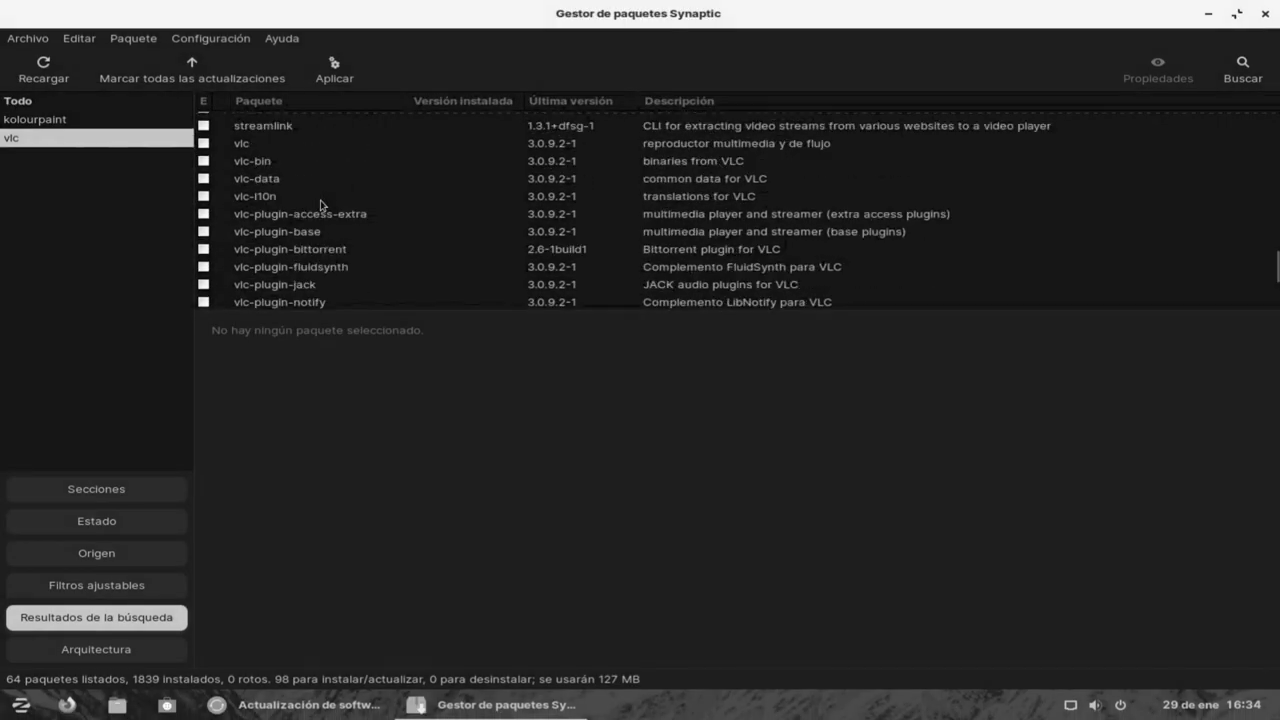
right_click(266, 150)
click(303, 177)
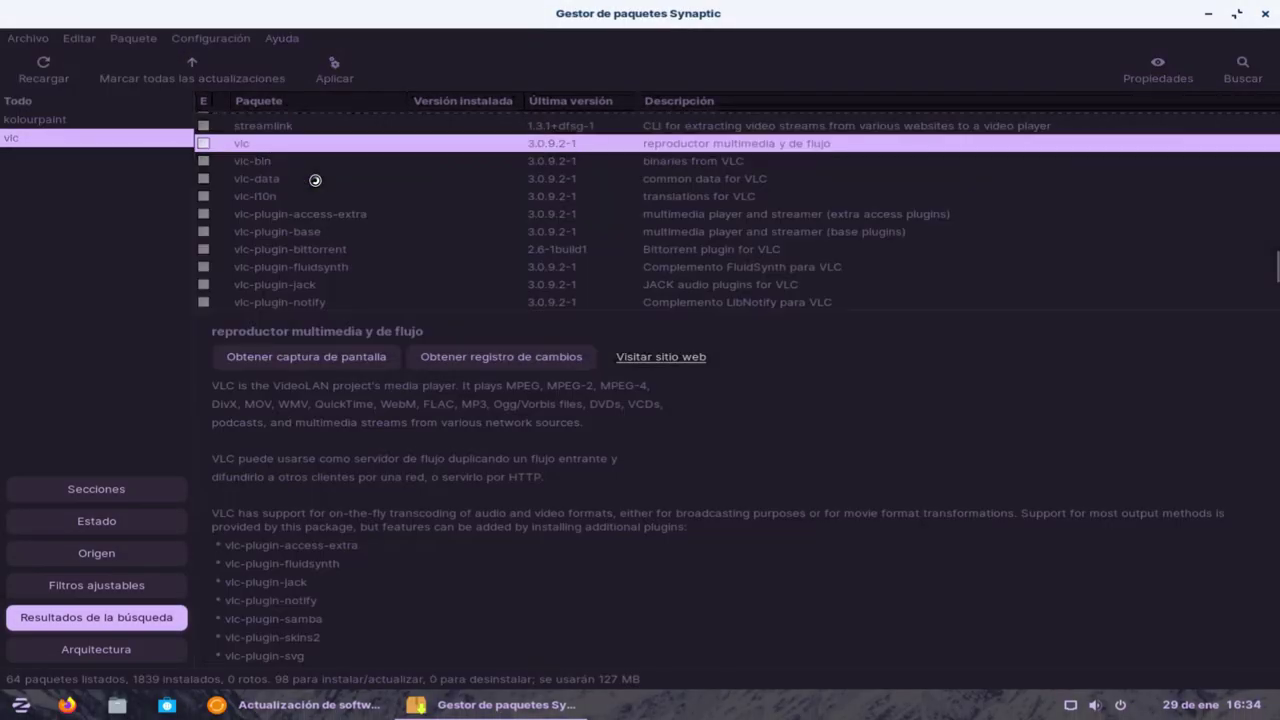
click(788, 478)
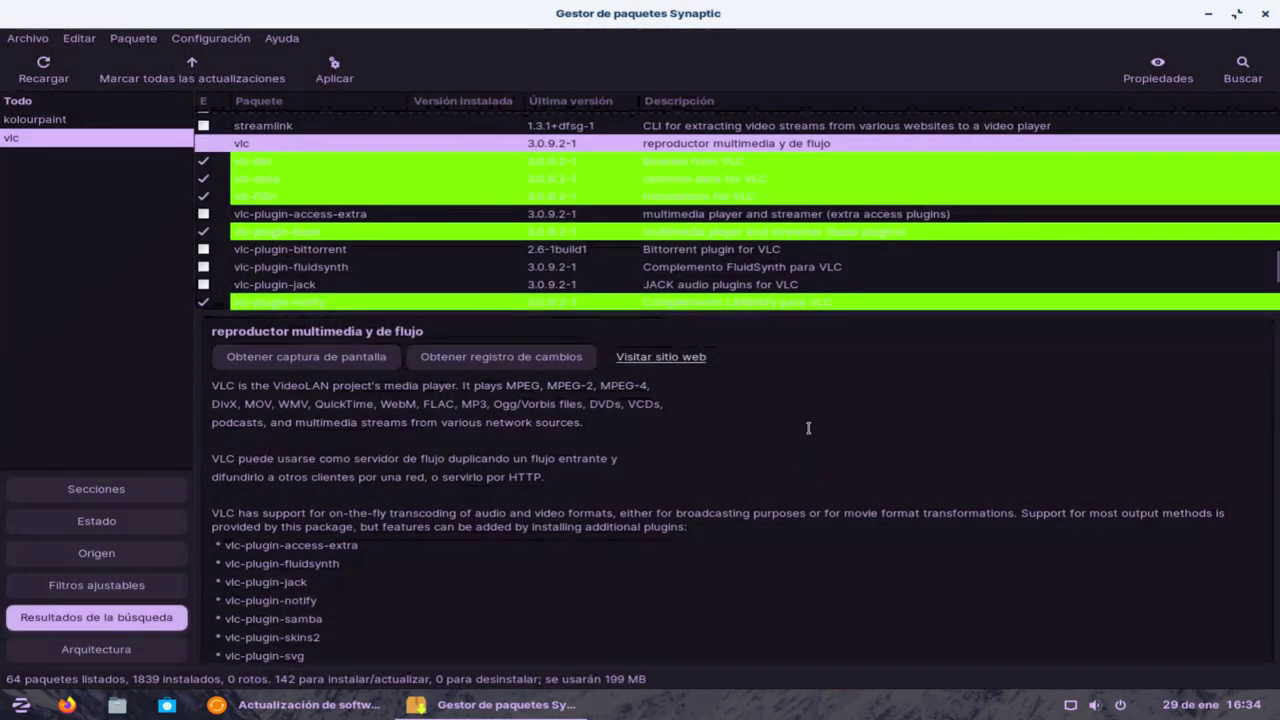
Search the packages for "smplayer" and mark the smplayer package for installation, accepting the additional required changes.
click(1243, 70)
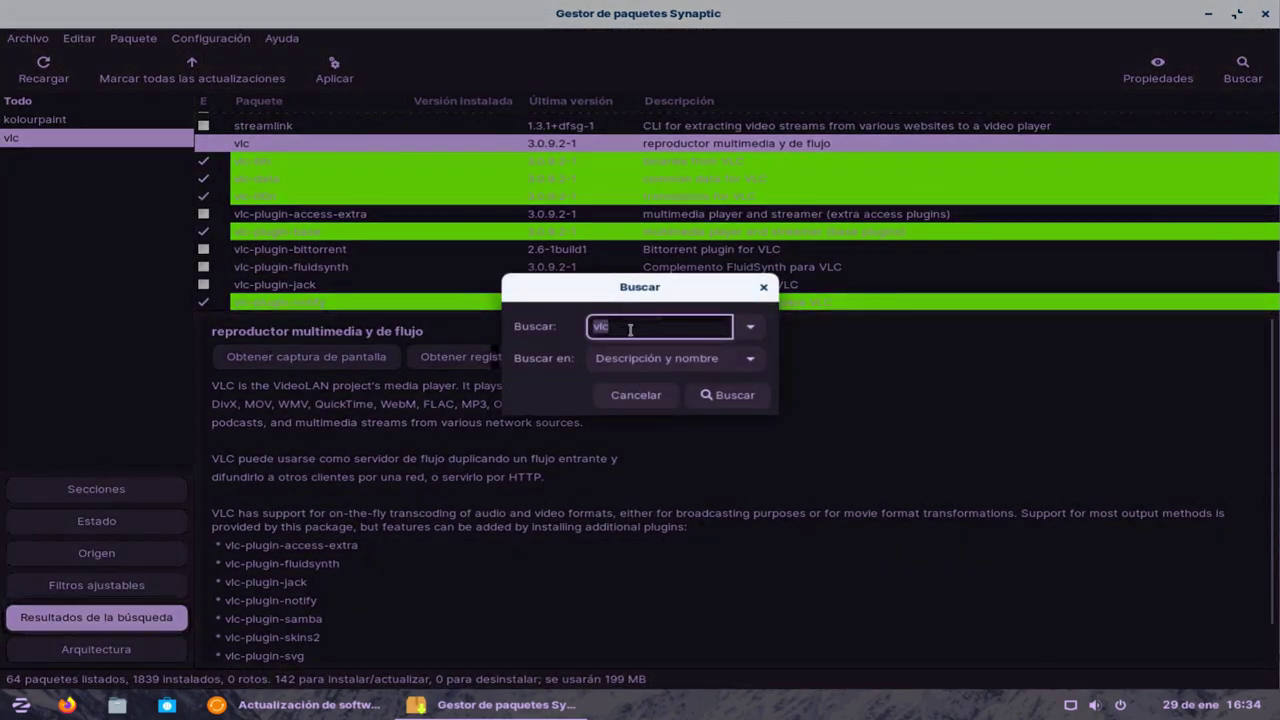
text(smplay)
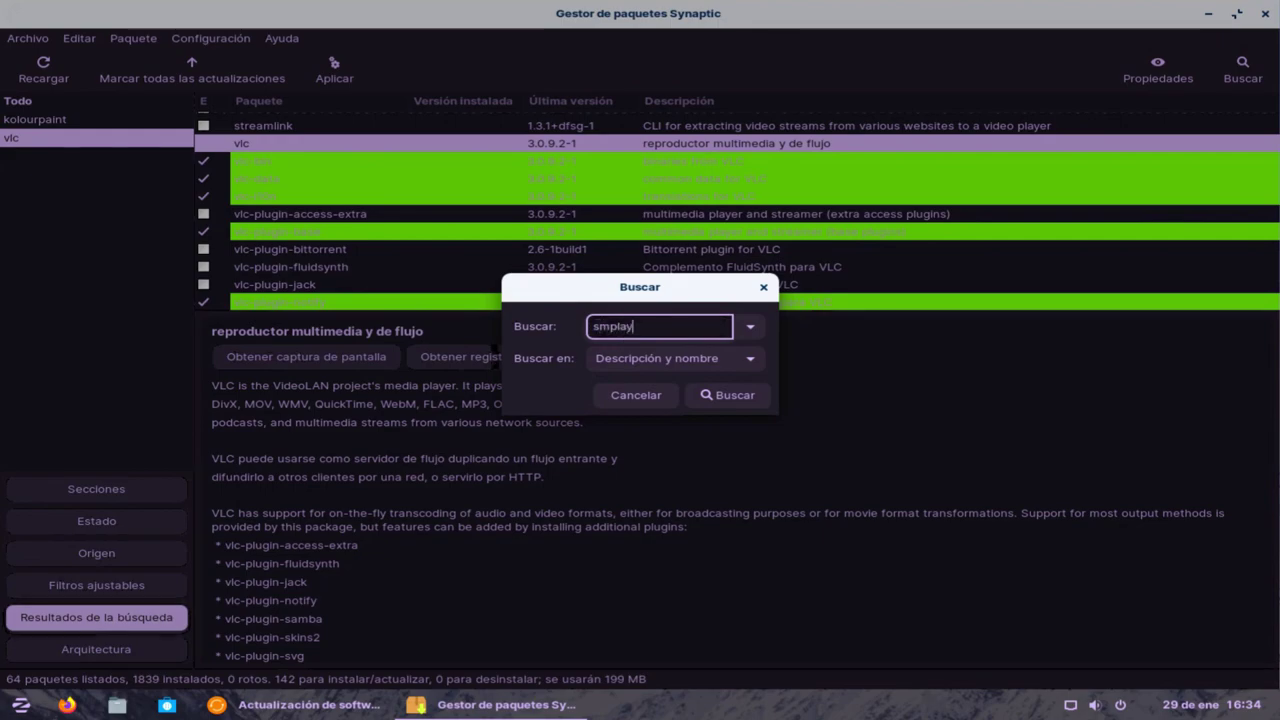
text(er)
key(Return)
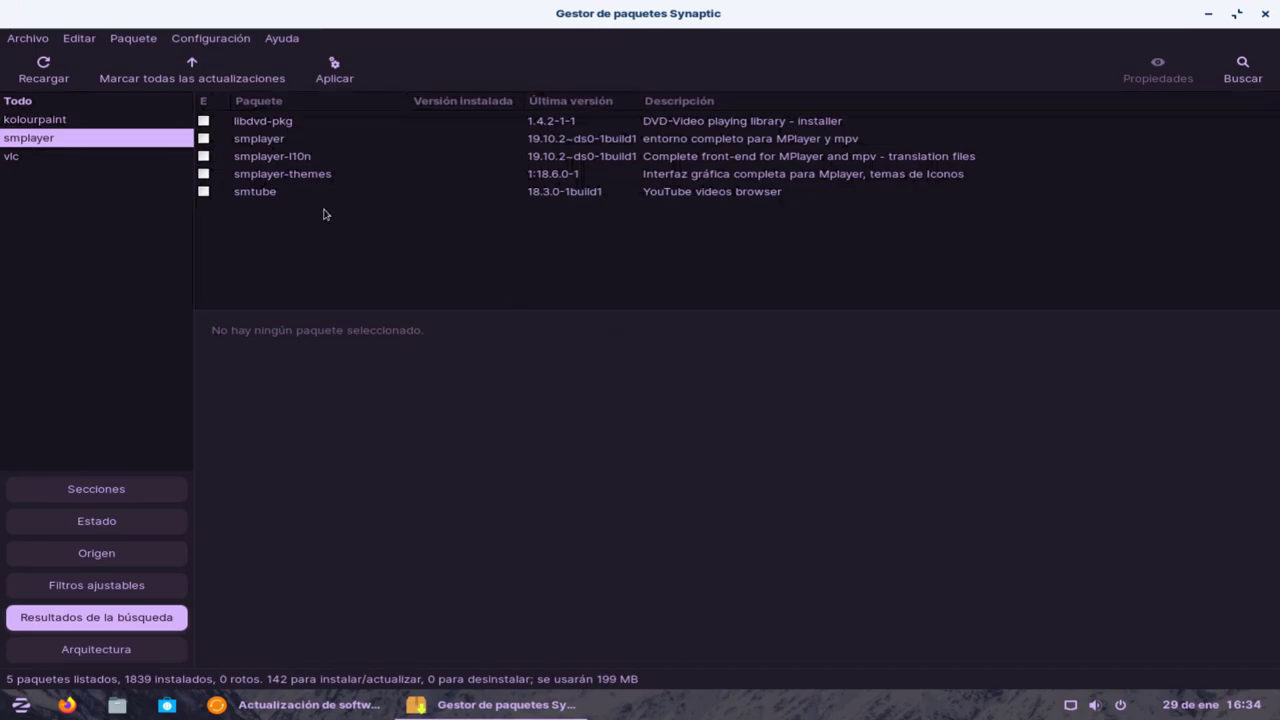
right_click(281, 141)
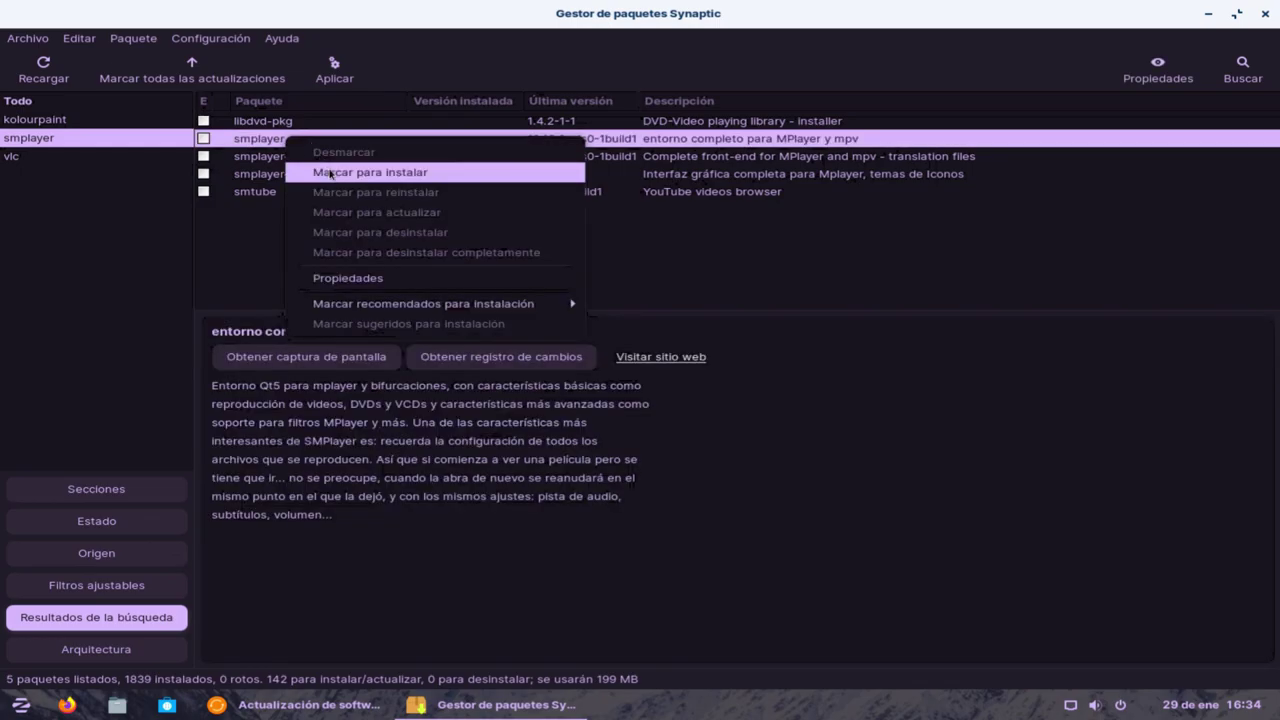
click(326, 171)
click(789, 478)
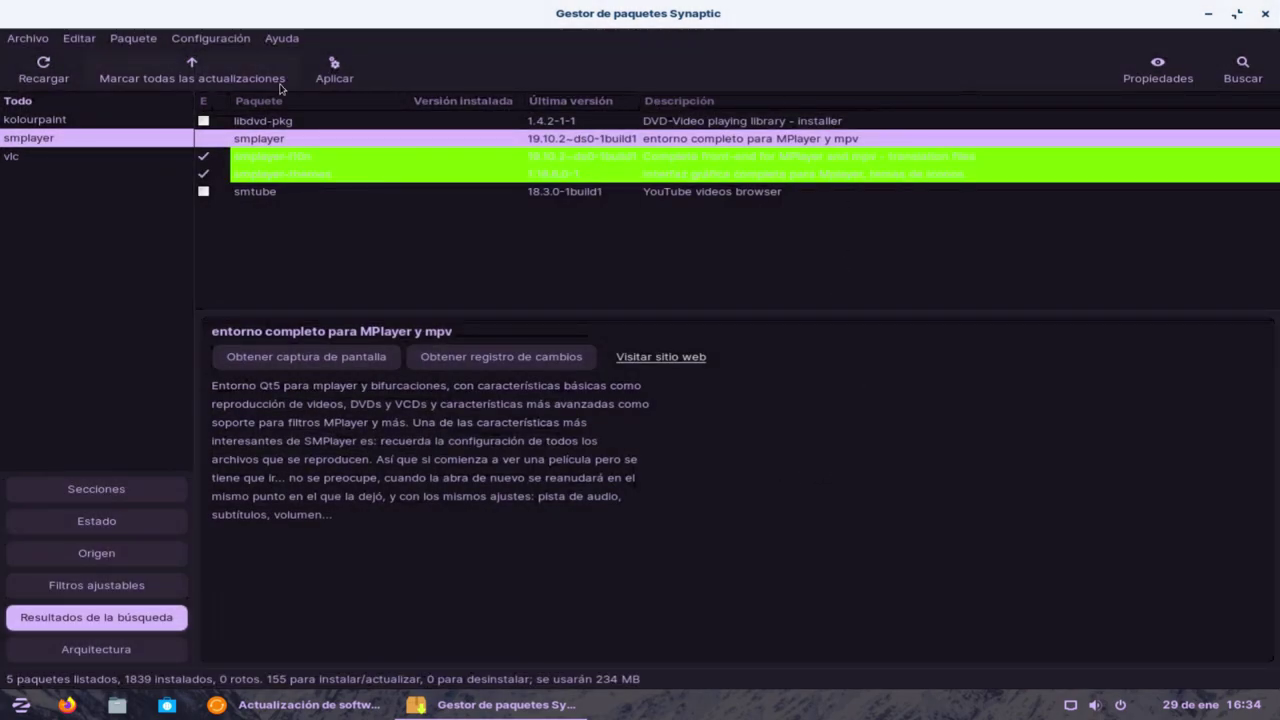
Apply all marked package changes, confirm the summary, and show the individual files being downloaded.
click(334, 70)
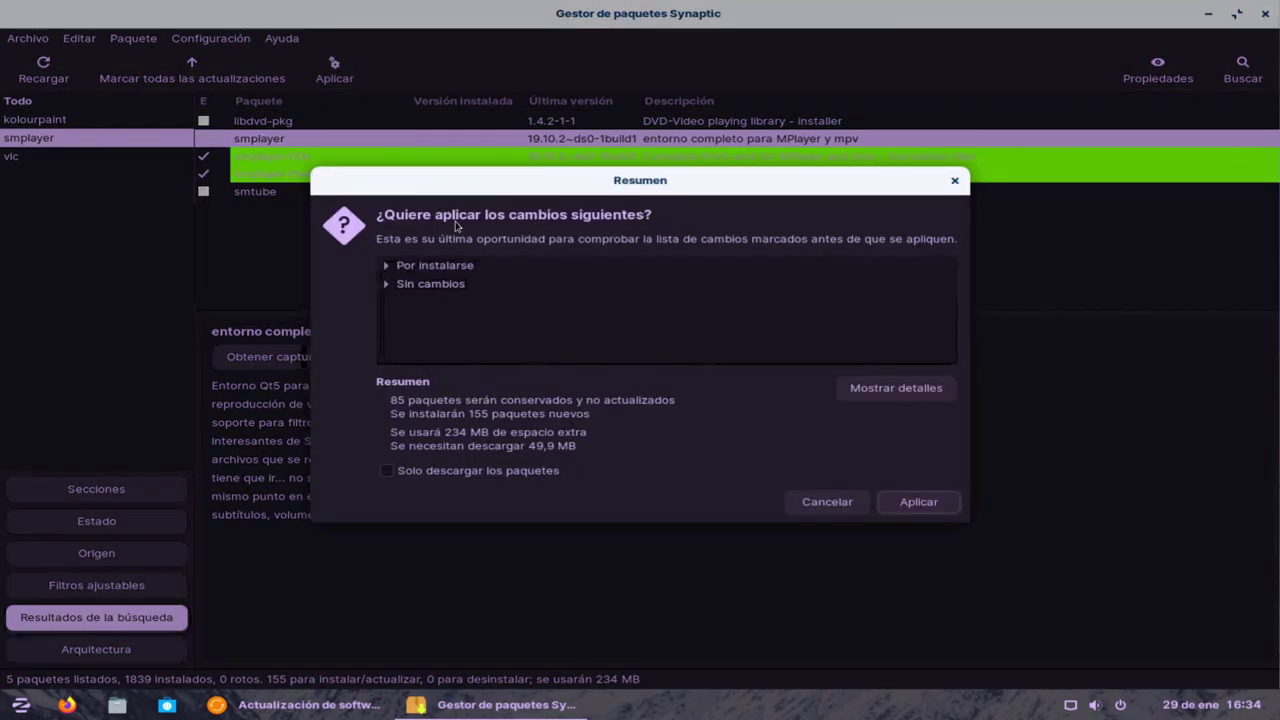
click(918, 501)
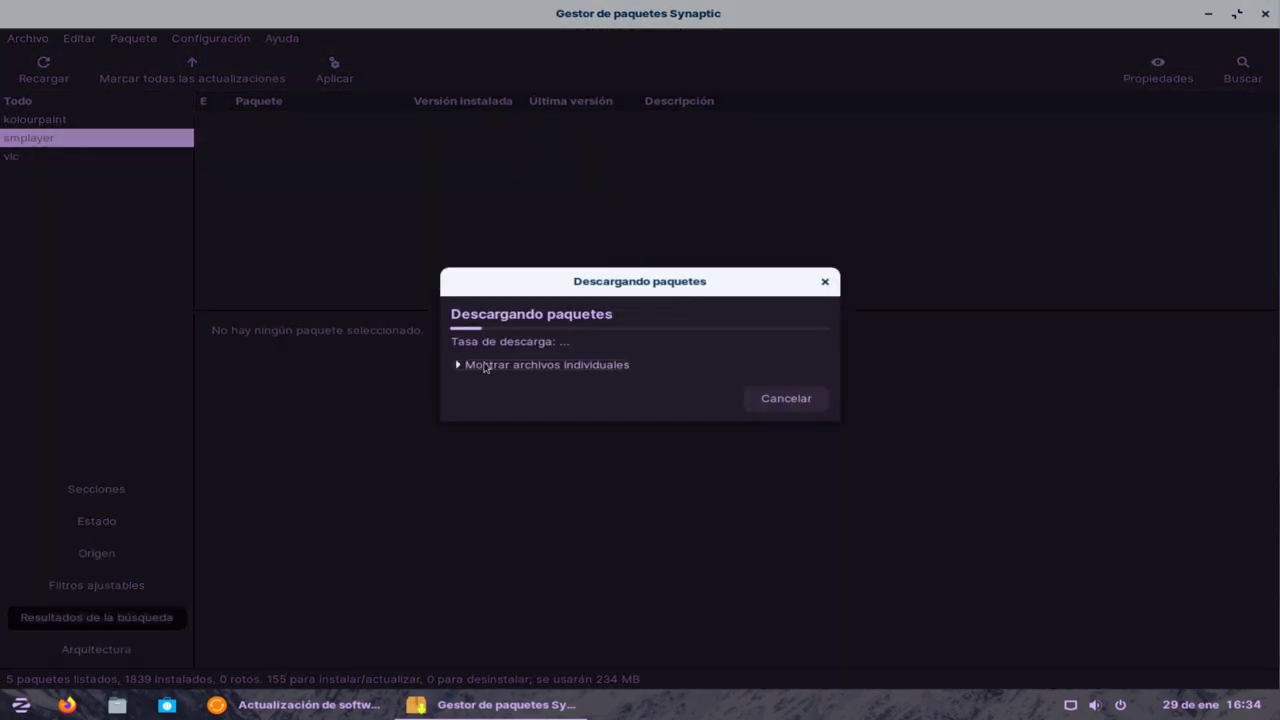
click(464, 366)
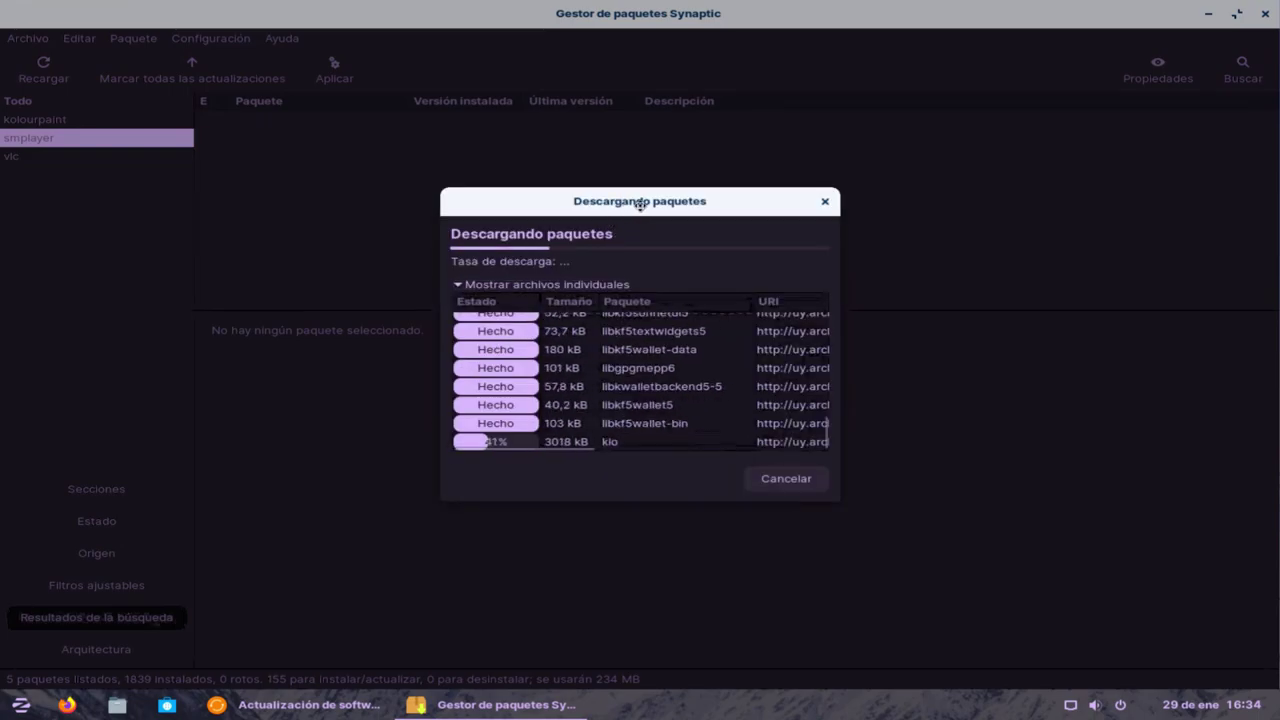
Launch the Vídeos player from the Sonido y vídeo applications and open its help.
click(20, 705)
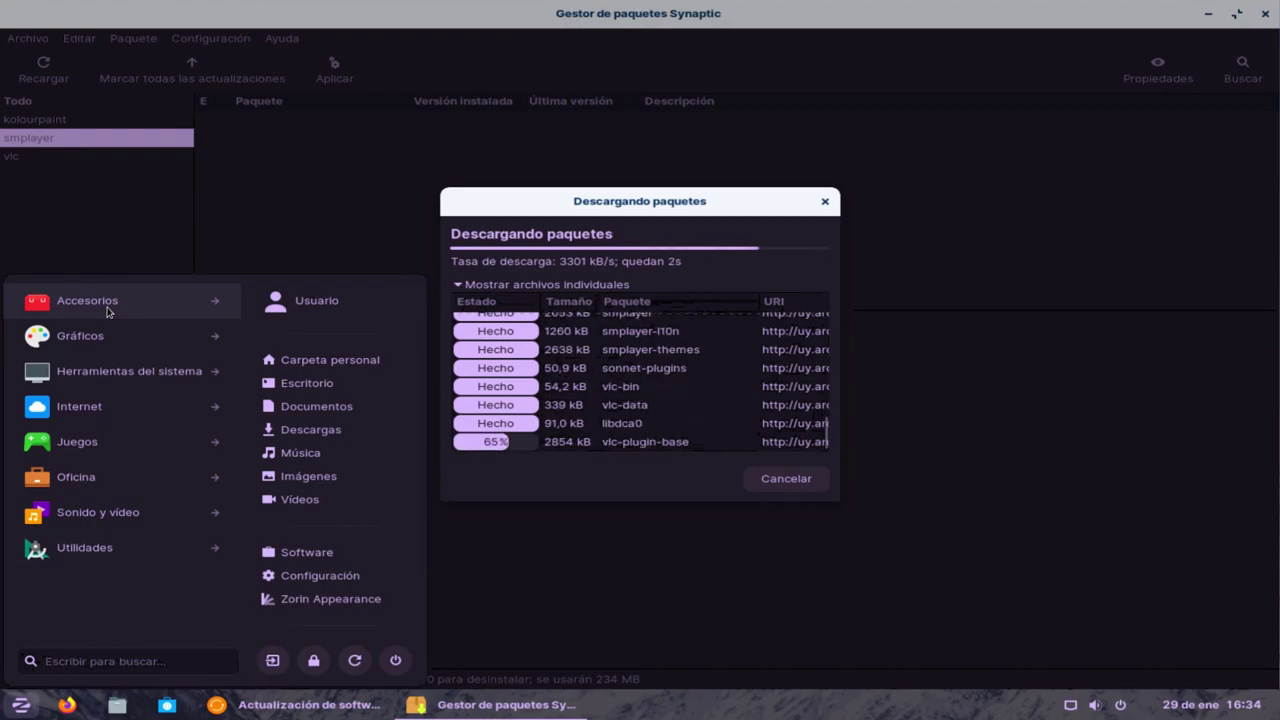
click(120, 511)
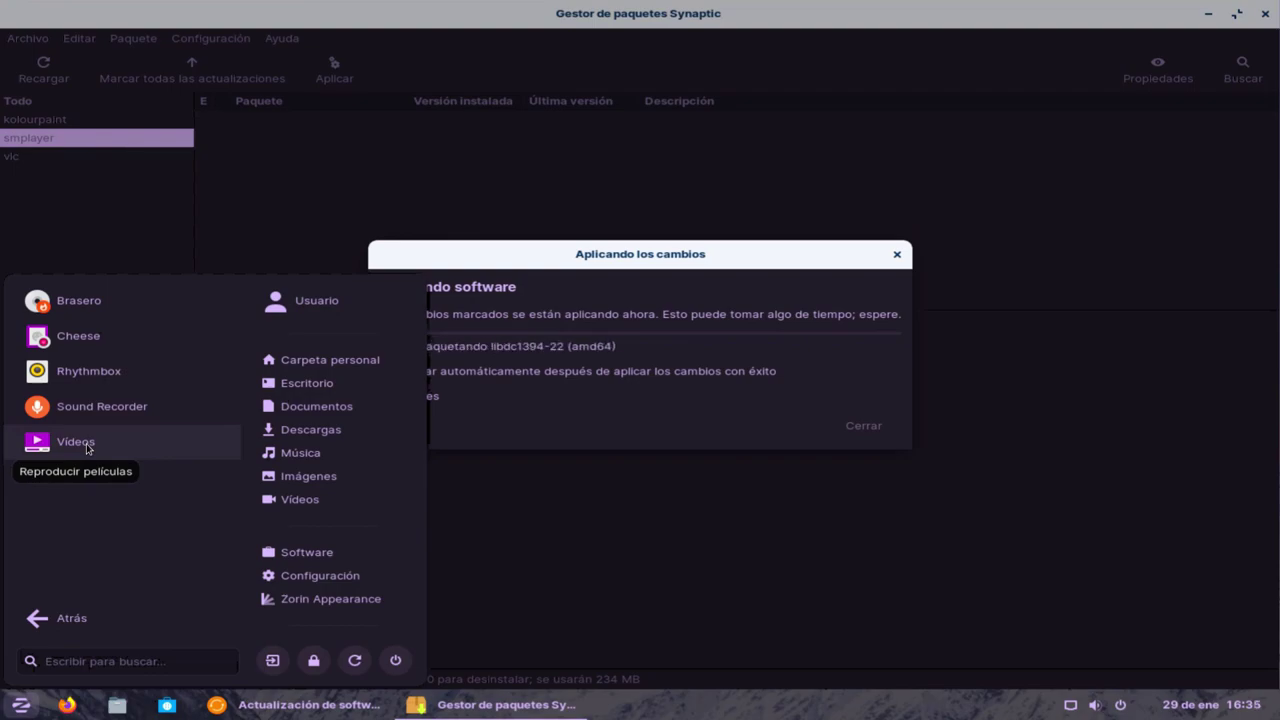
click(86, 445)
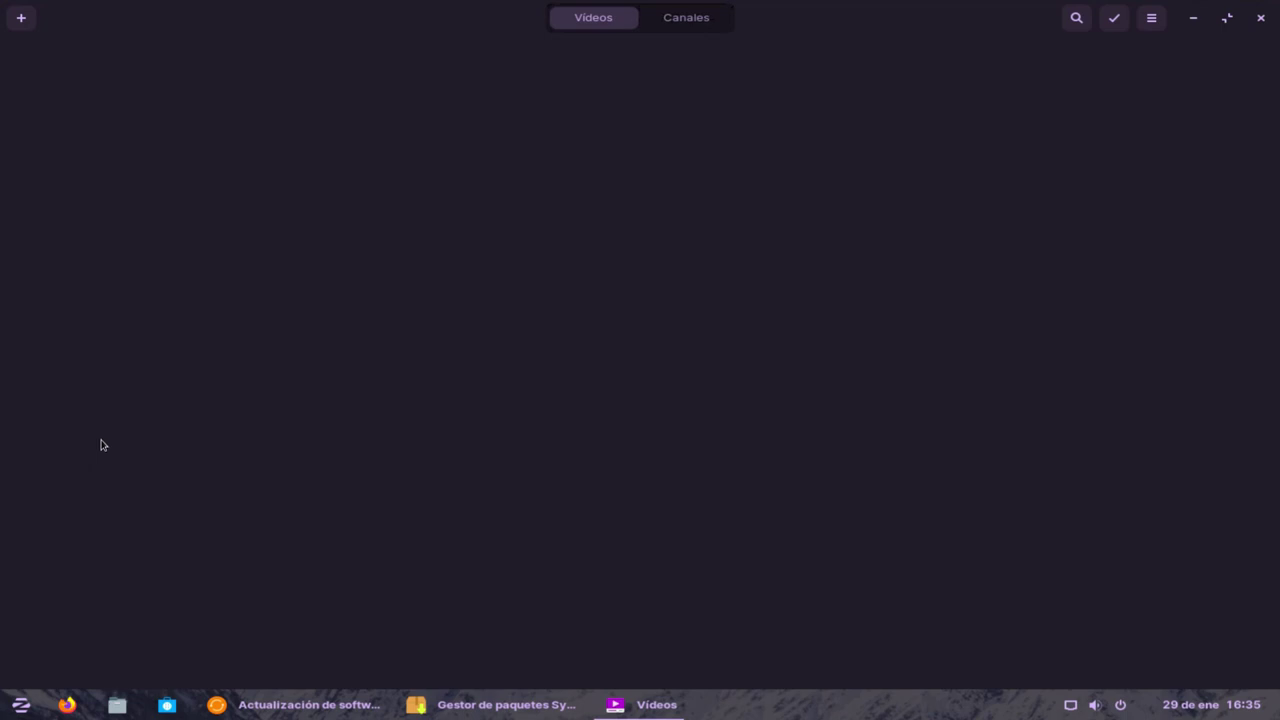
click(1151, 17)
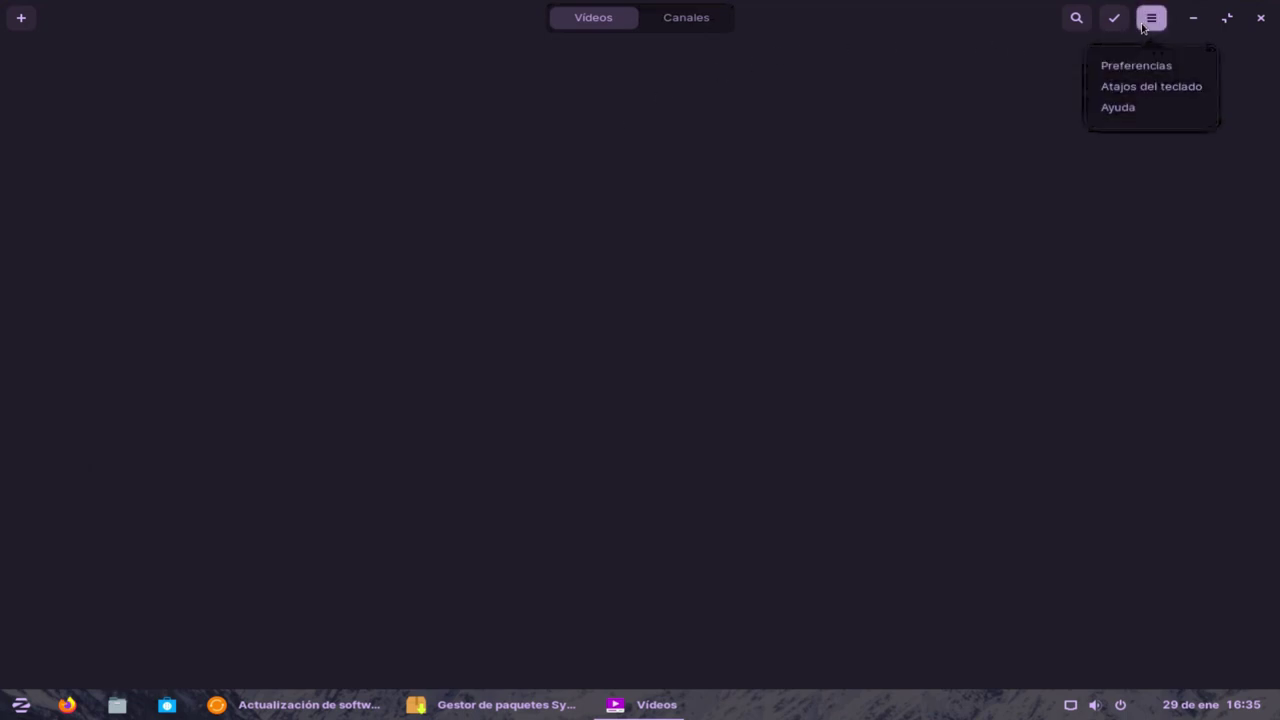
click(1126, 108)
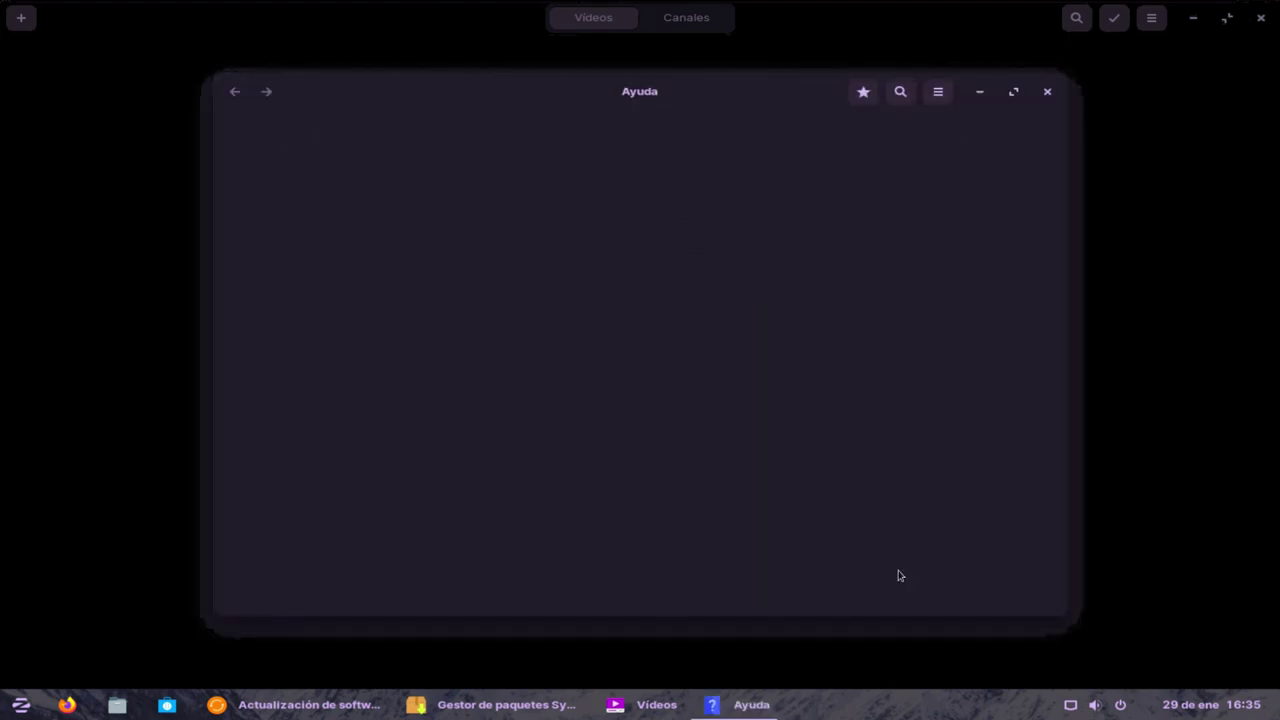
Switch back to Synaptic and check the details of the running installation, collapsing them again.
click(495, 703)
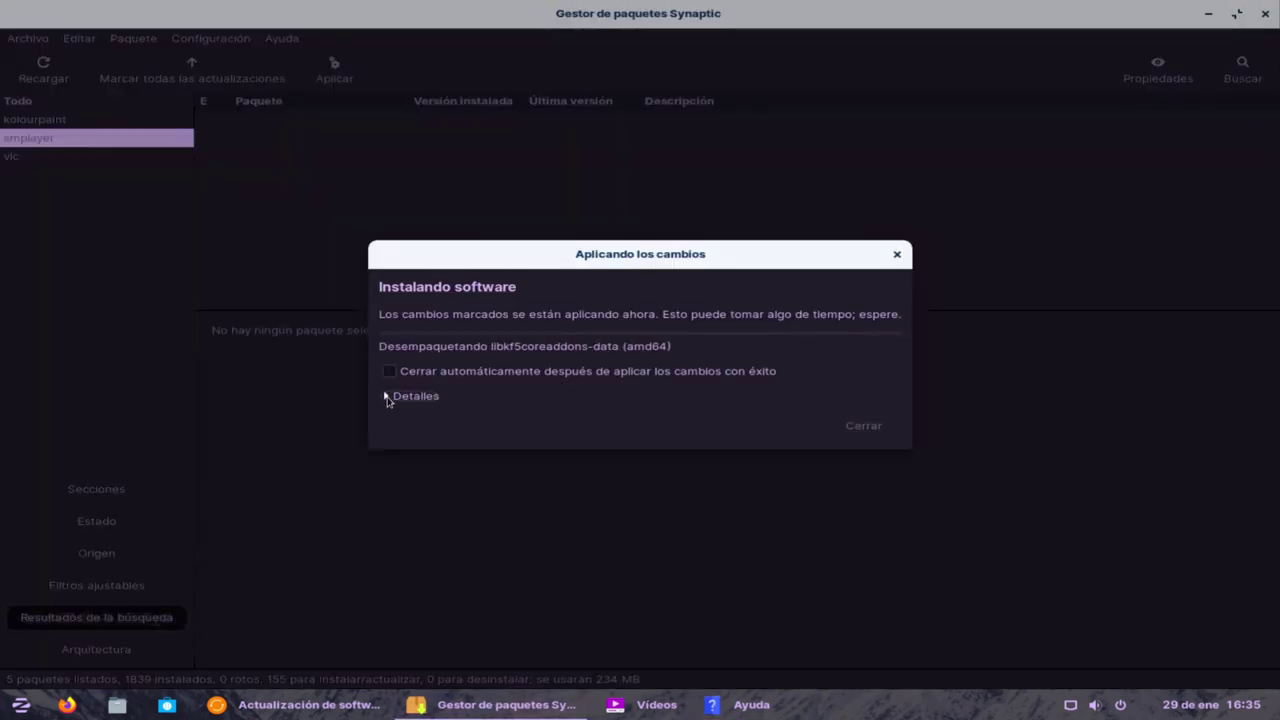
click(388, 396)
click(403, 277)
Return to the Vídeos player, examine its help page for the application's name, and close both the help and the player.
click(641, 704)
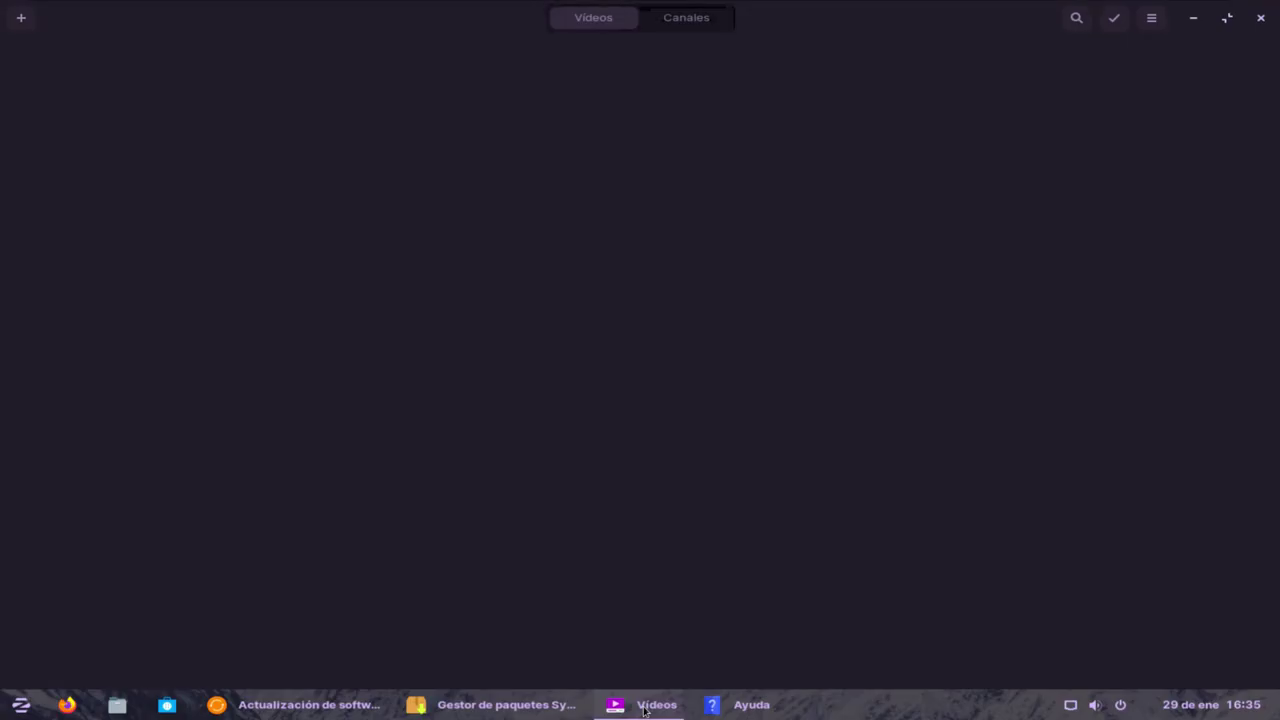
key(F1)
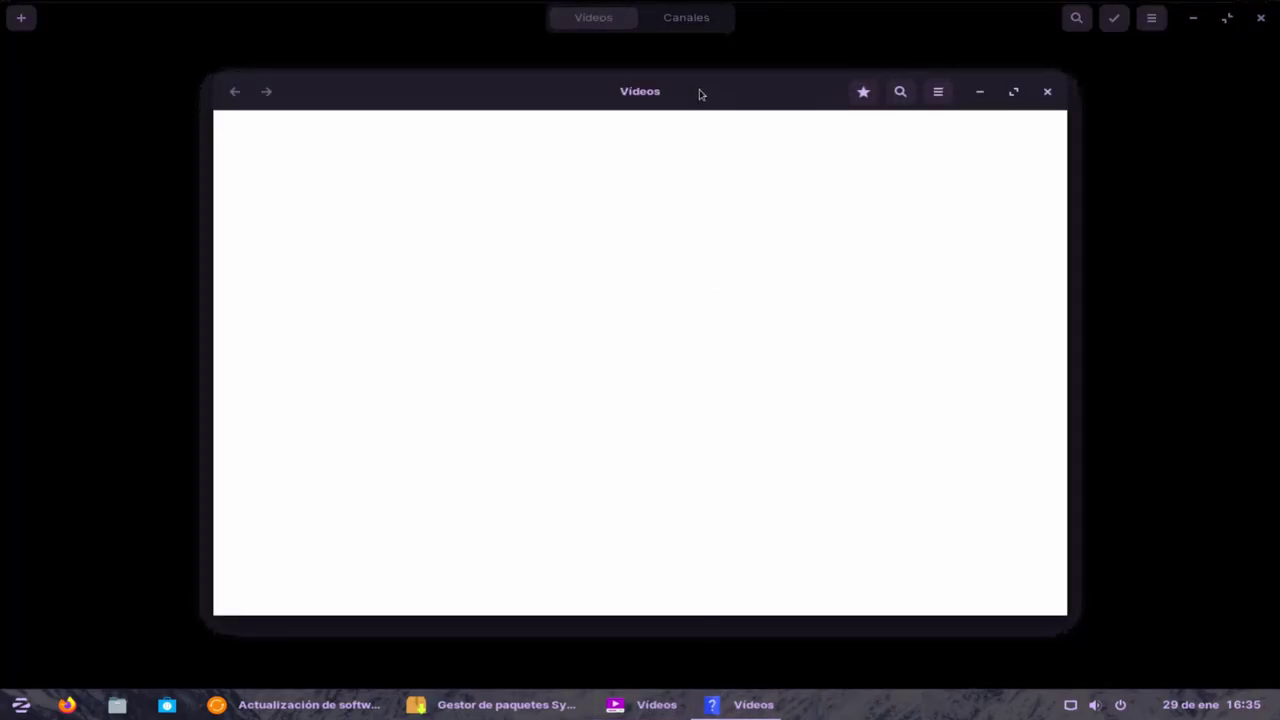
click(938, 91)
click(845, 133)
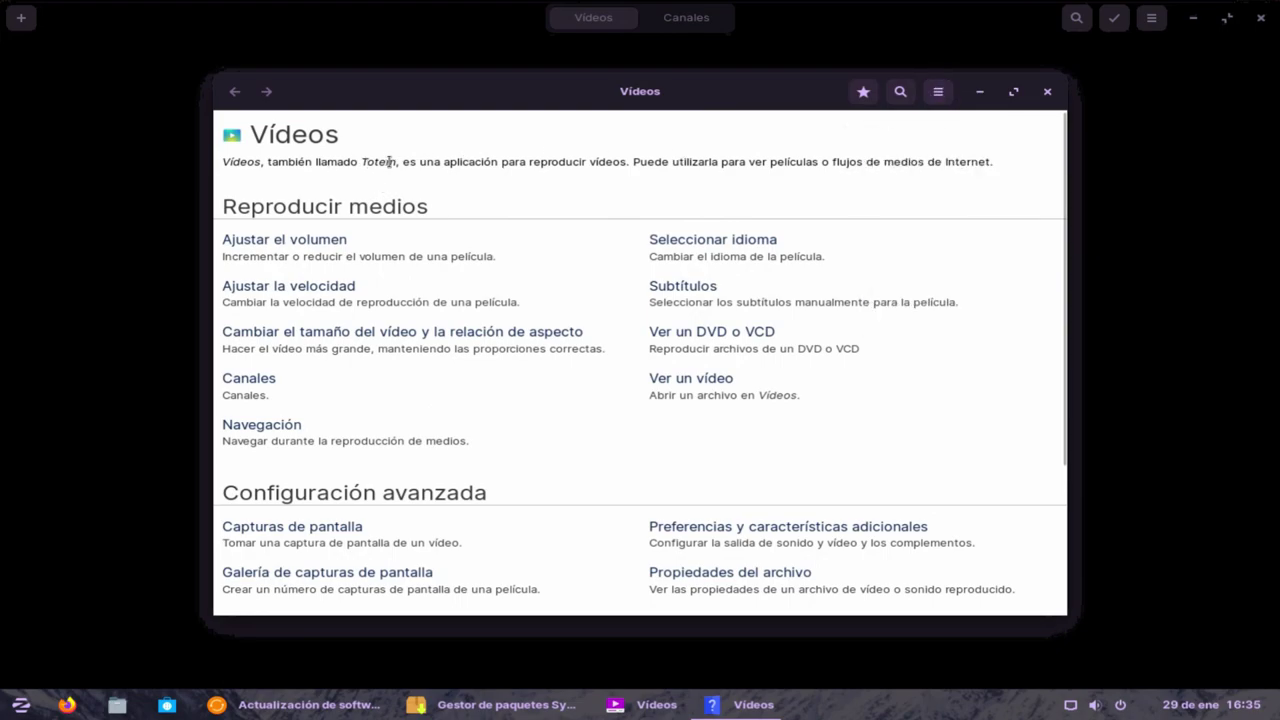
click(1047, 91)
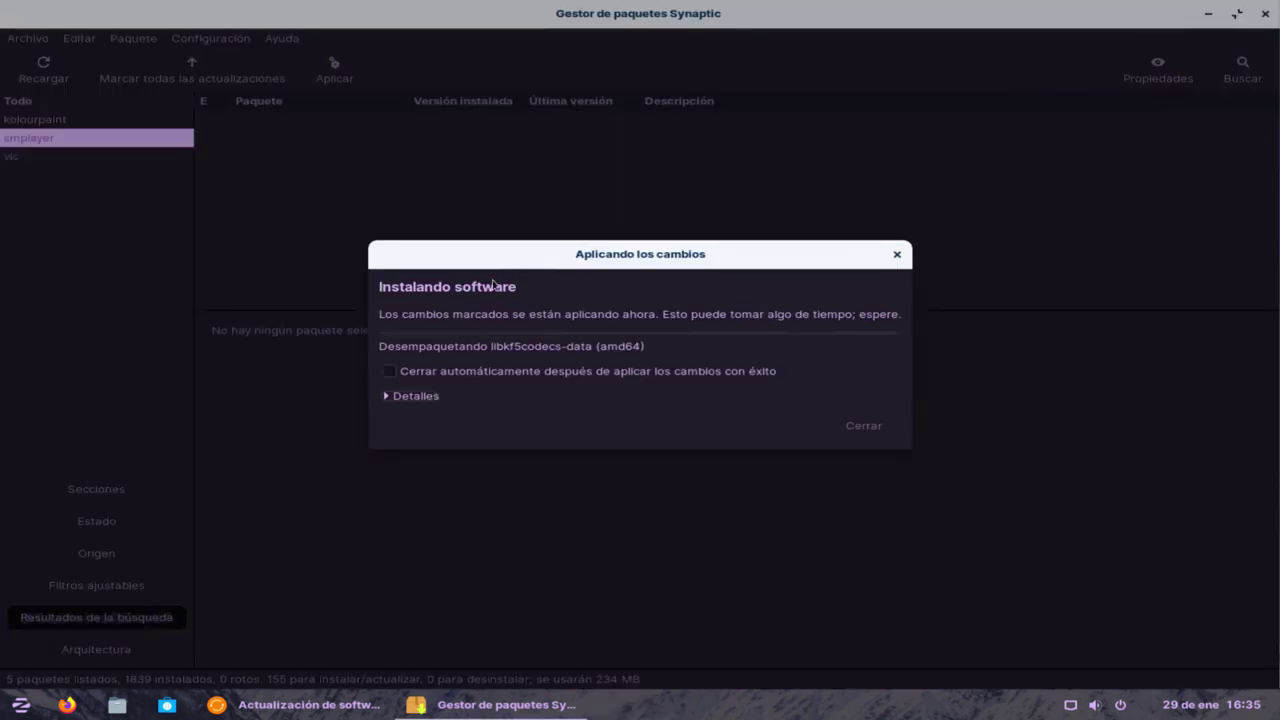
click(1261, 17)
Set the installation dialog to close automatically after the changes are applied successfully.
click(20, 705)
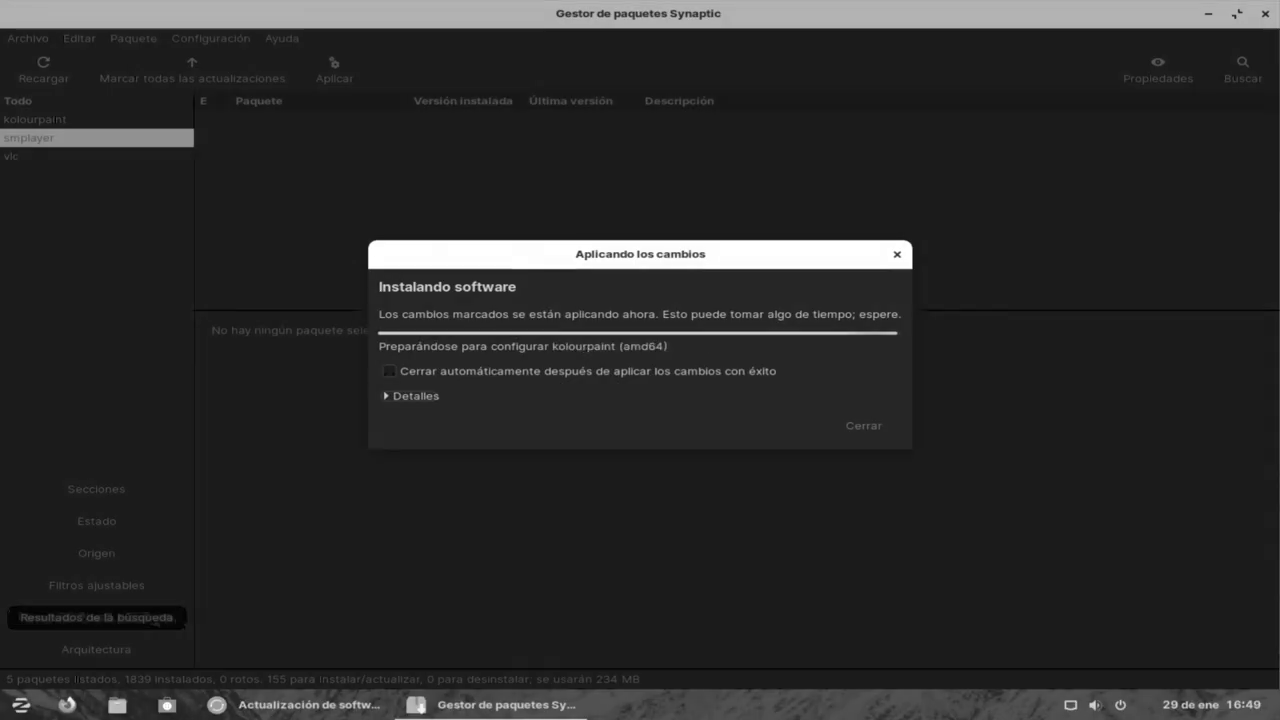
click(389, 371)
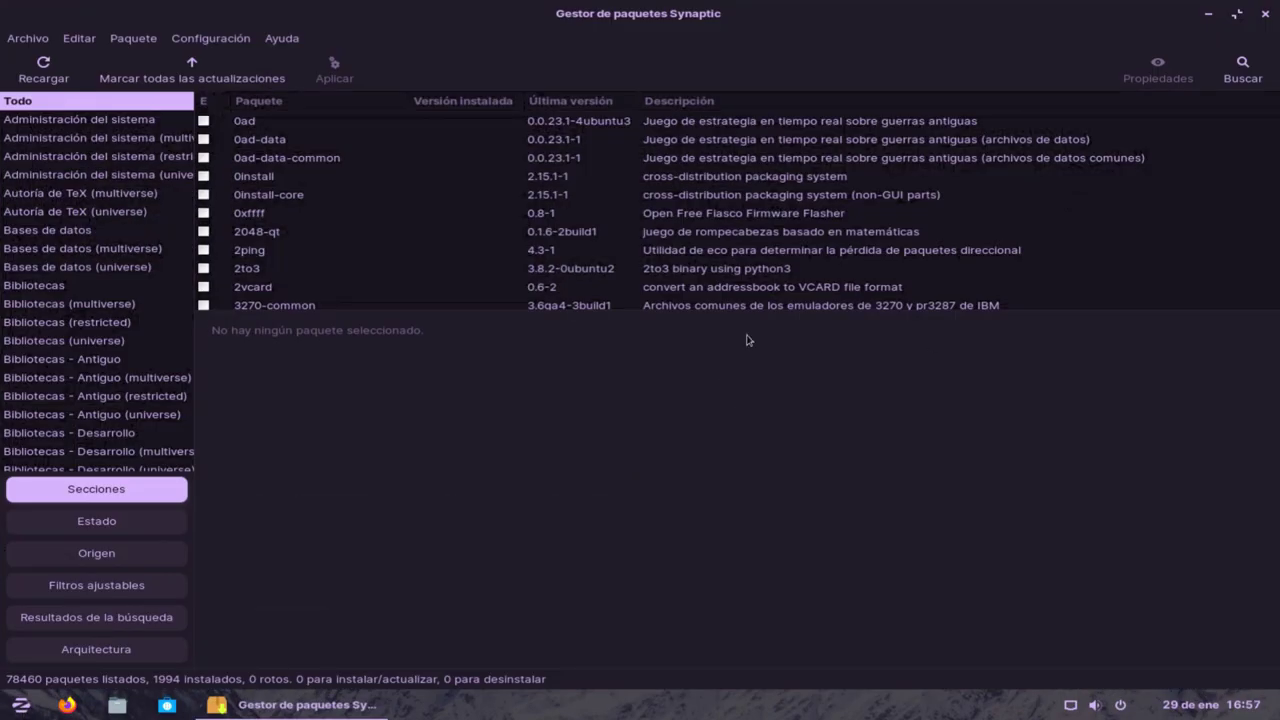
Find and launch VLC, accept its privacy policy with network access for metadata allowed, and close the player.
click(24, 708)
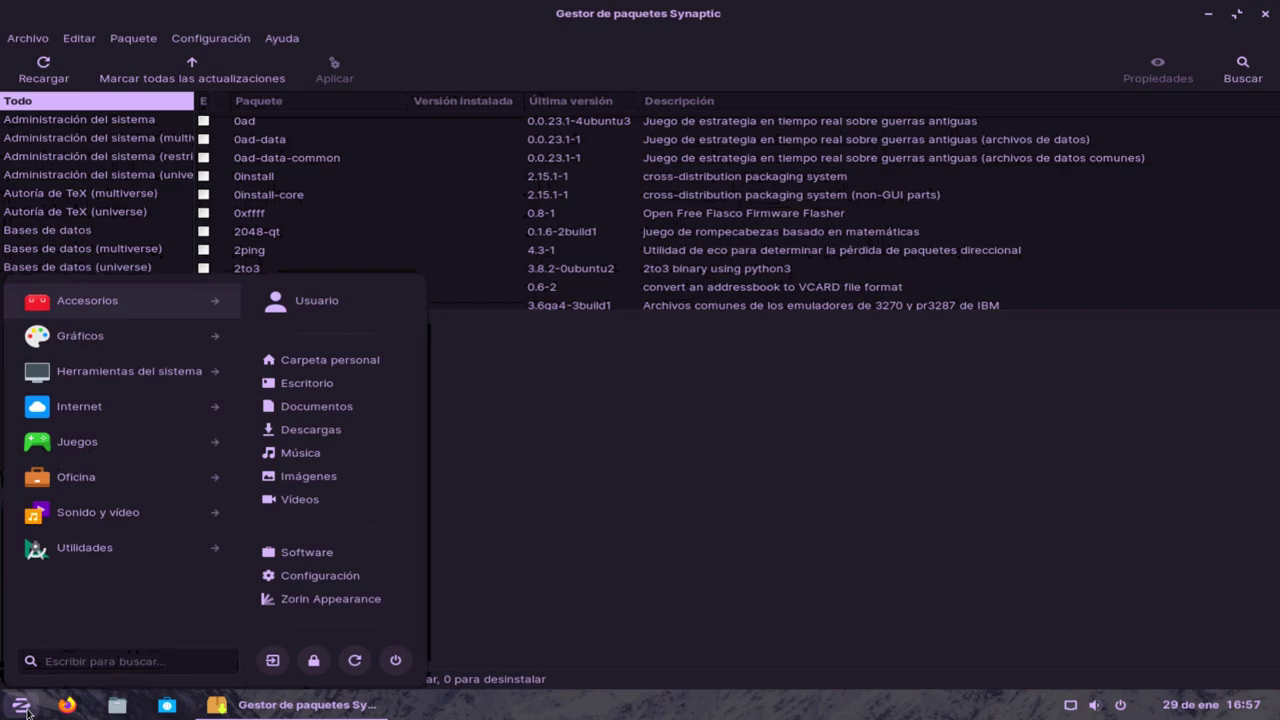
text(vlc)
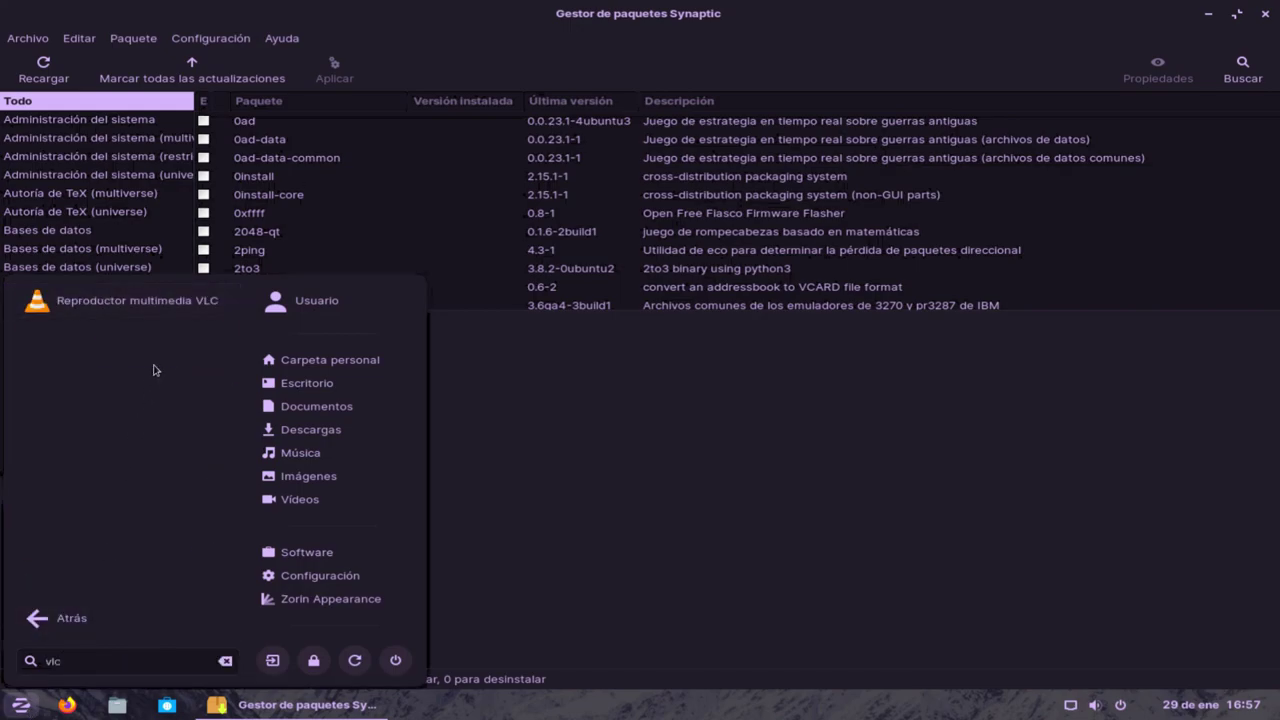
click(175, 314)
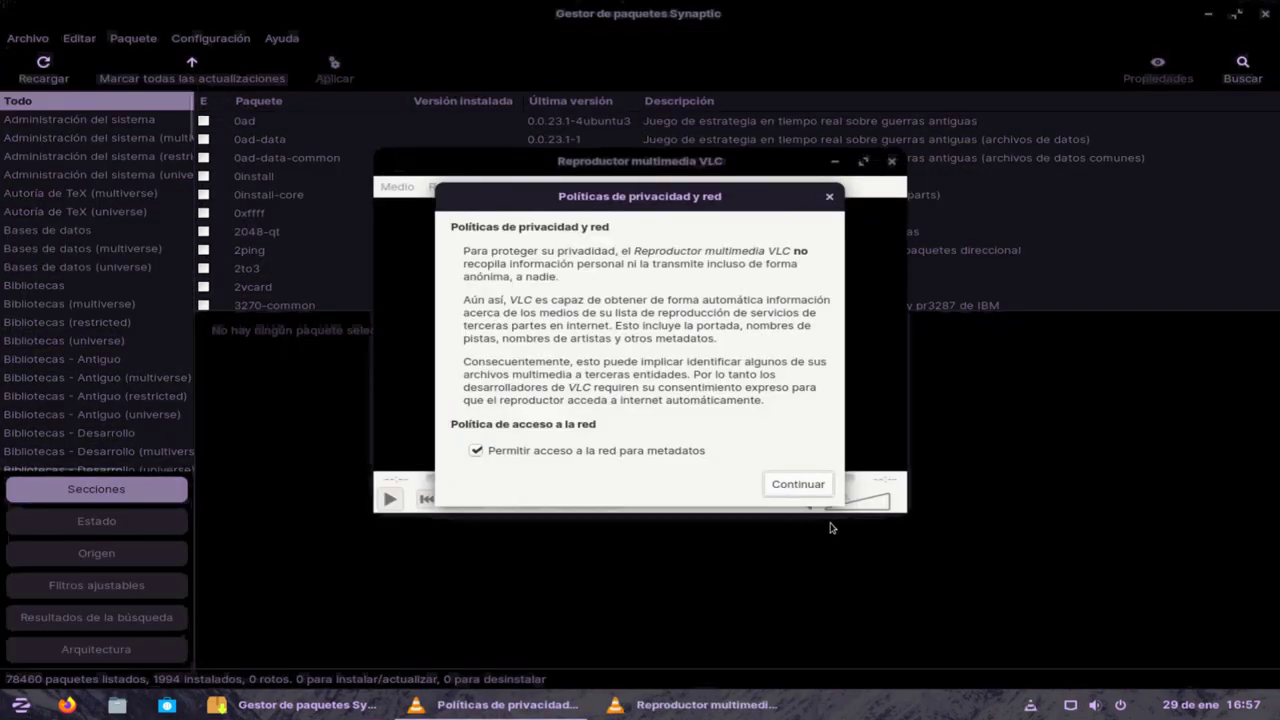
click(811, 486)
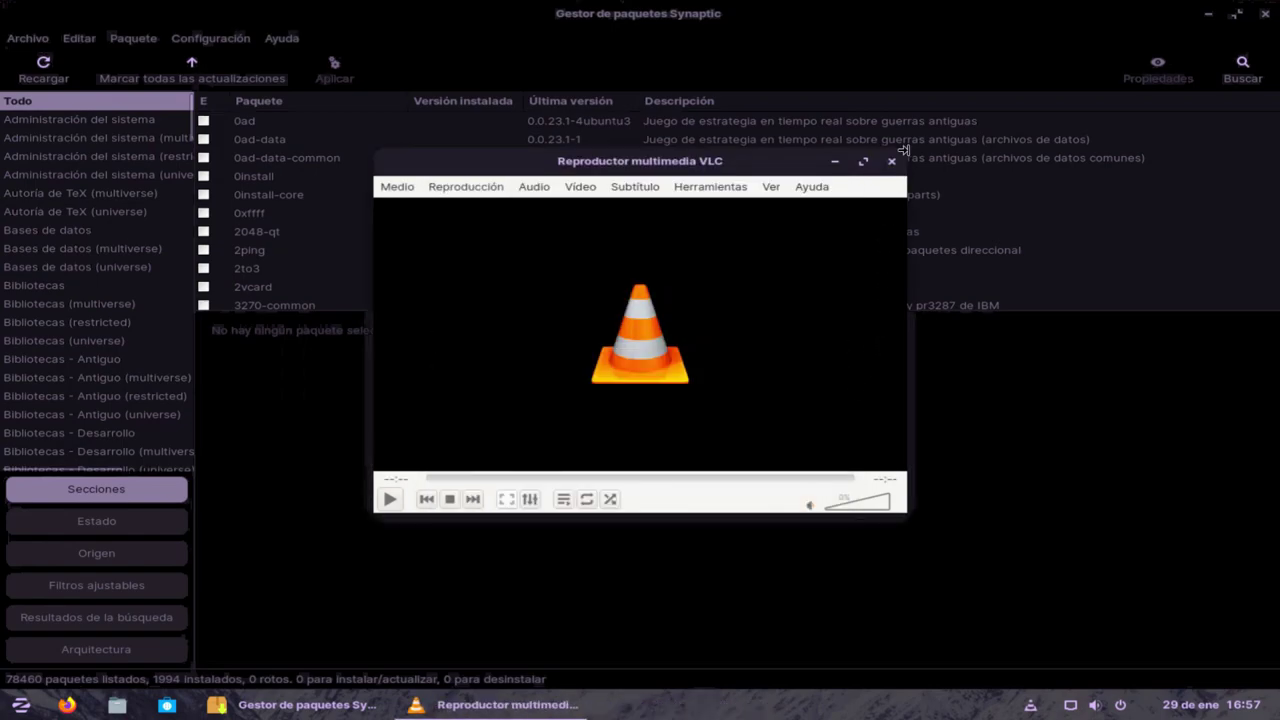
click(893, 162)
Find SMPlayer among the installed applications, launch it to check that it opens, and close it.
key(super)
text(s)
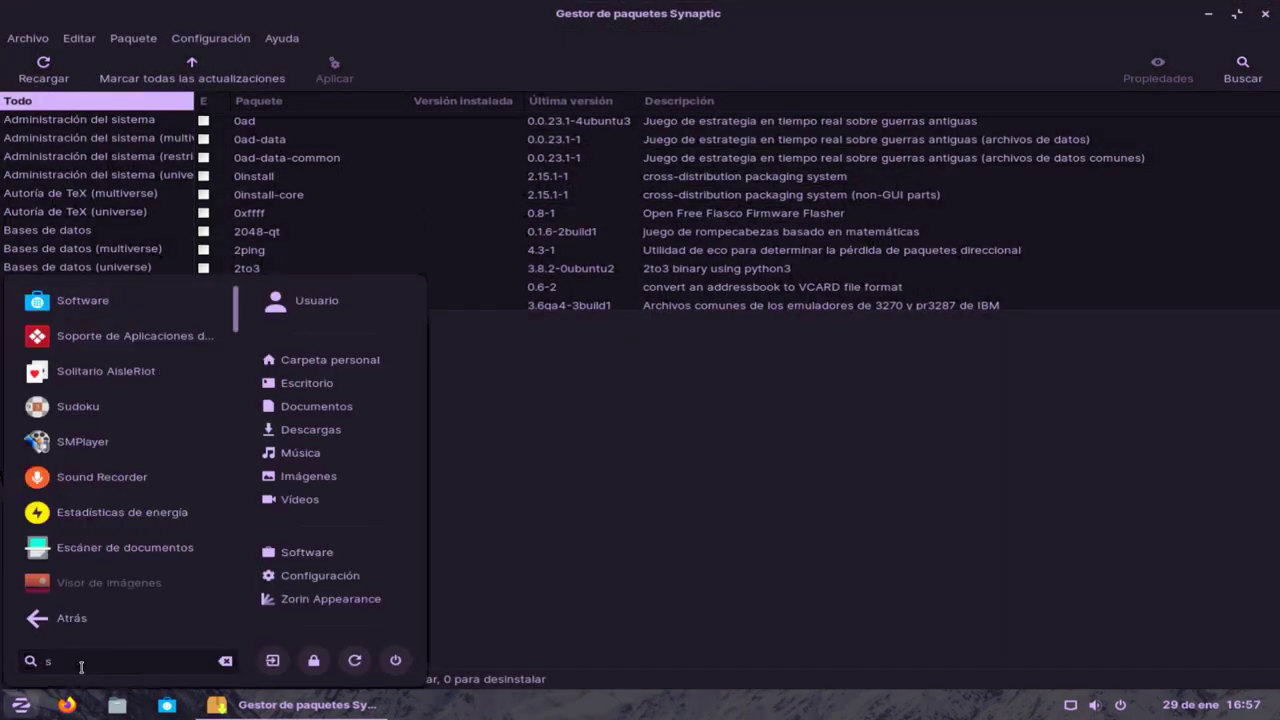
text(mplaye)
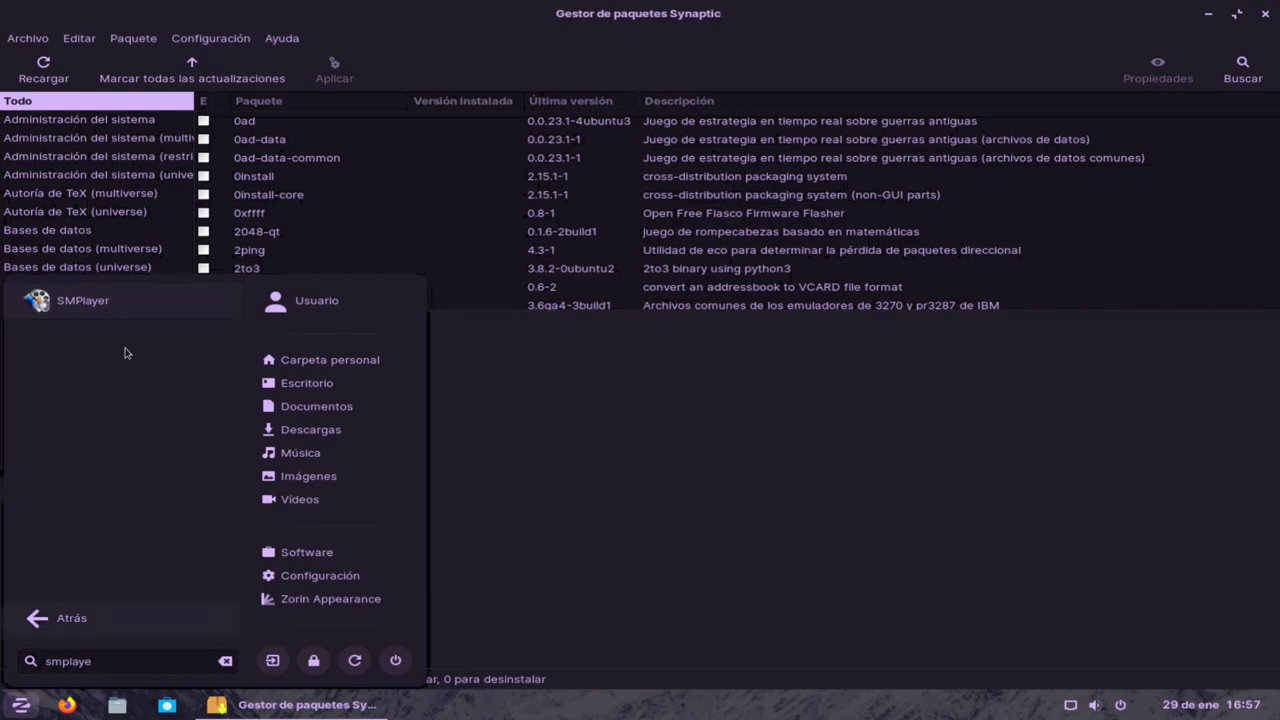
click(109, 305)
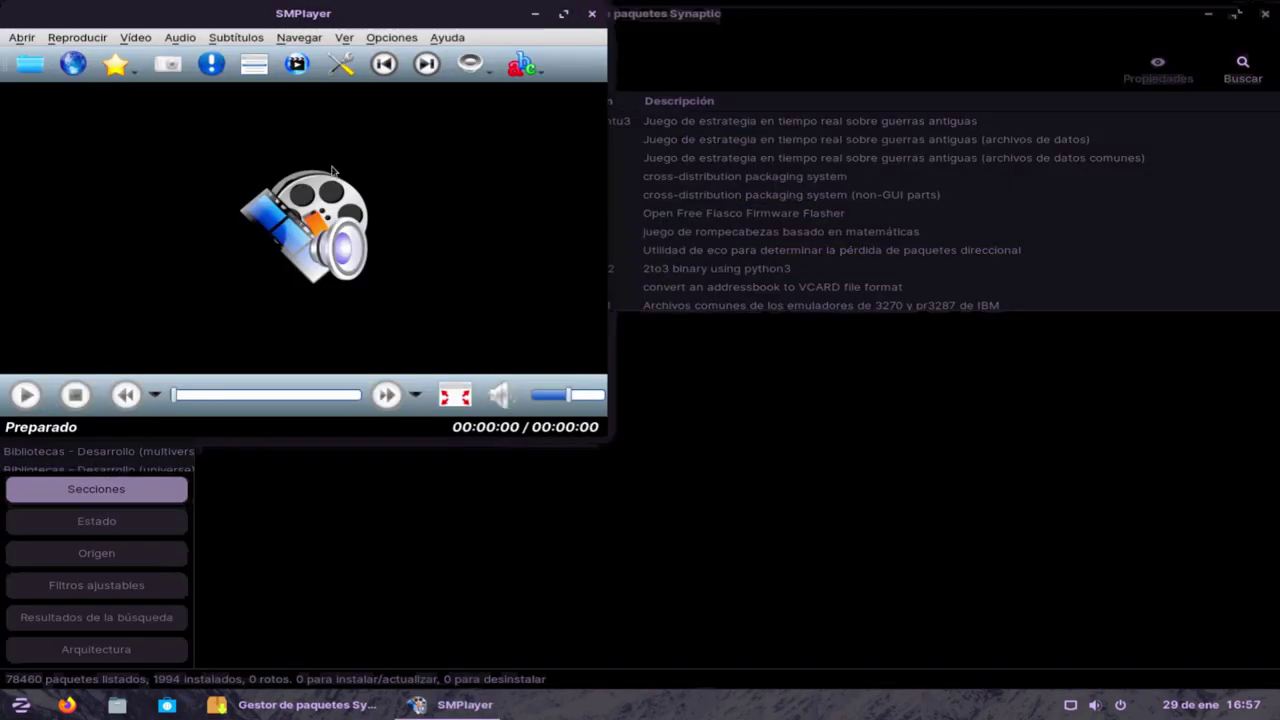
click(593, 14)
Find KolourPaint among the installed applications, launch it to check that it opens, and close it.
click(24, 704)
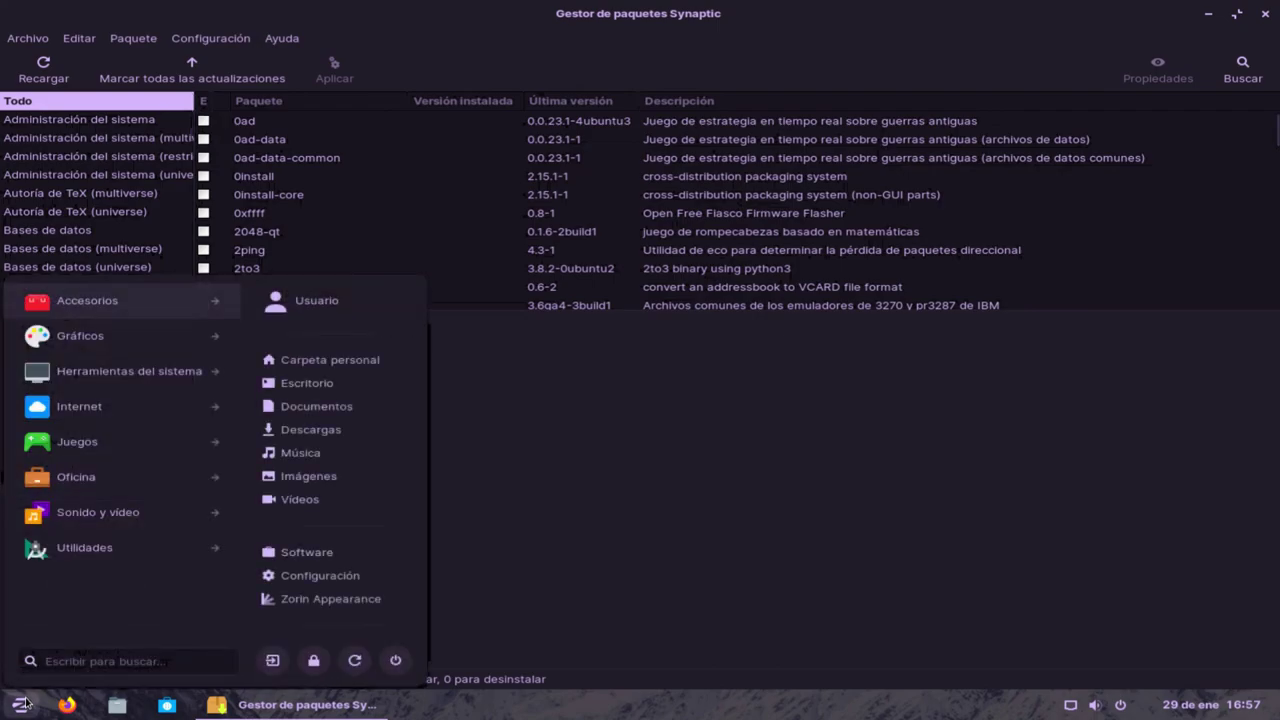
text(kolourp)
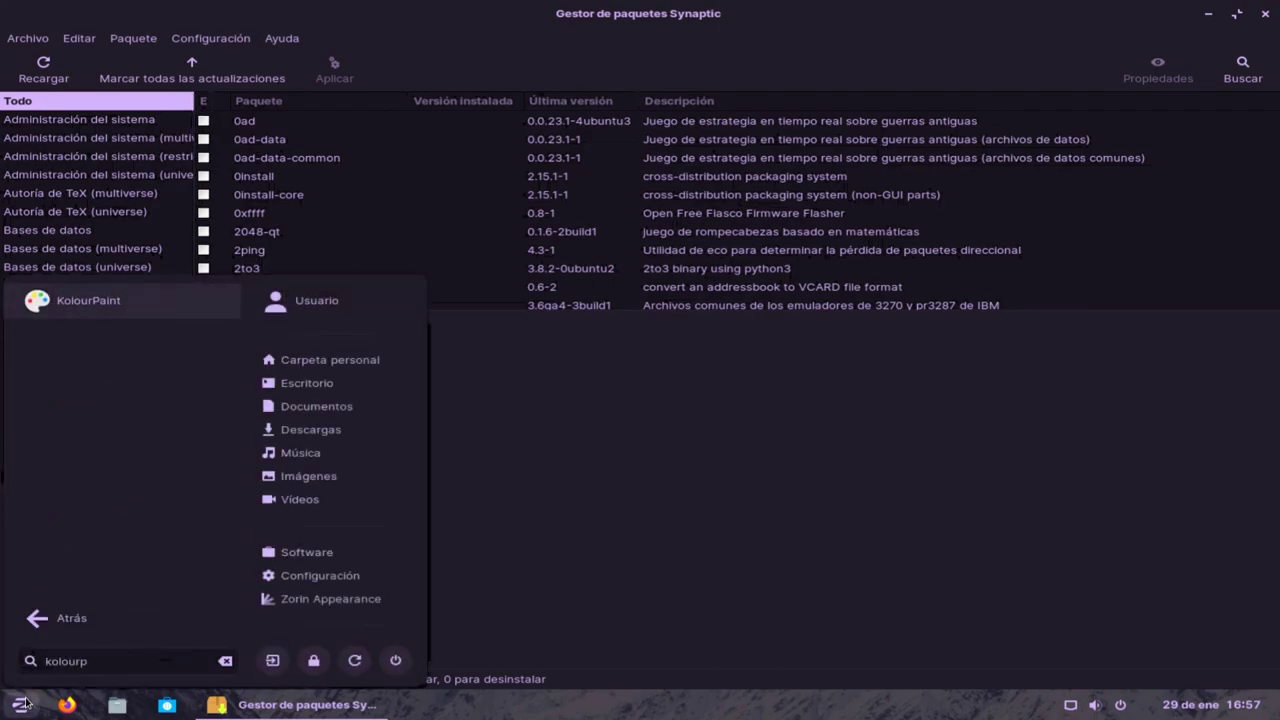
click(143, 306)
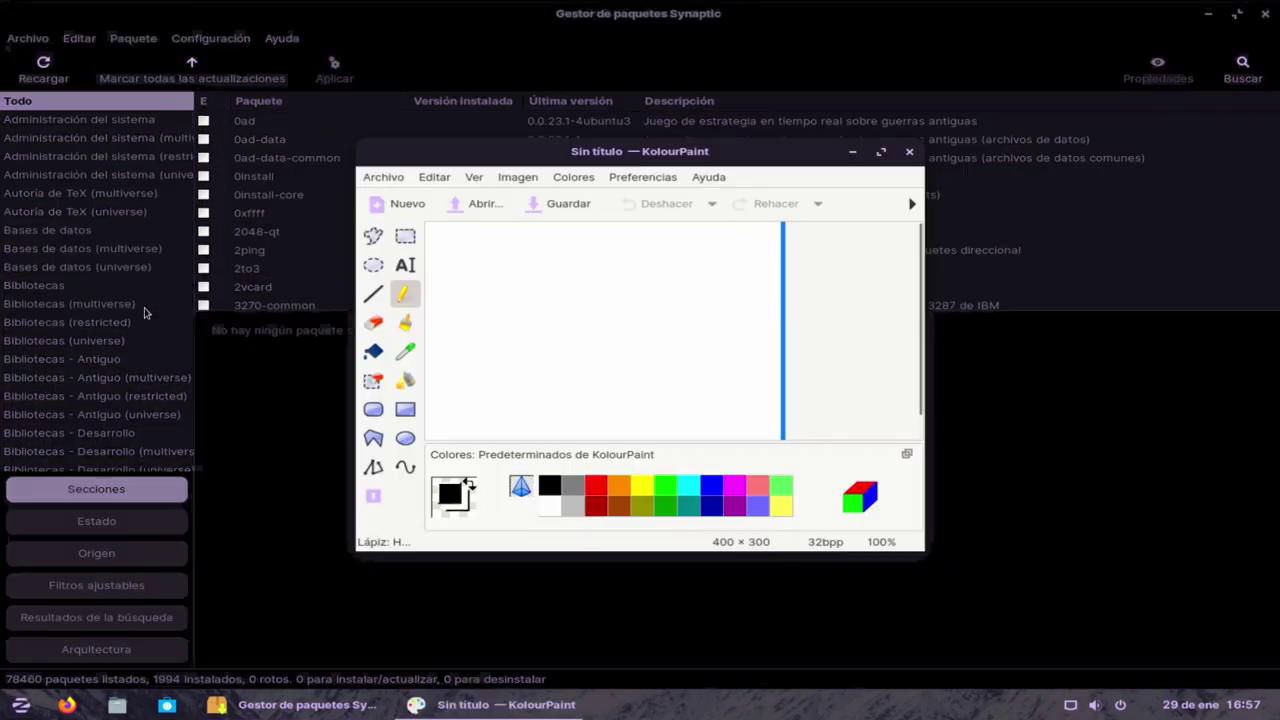
click(909, 151)
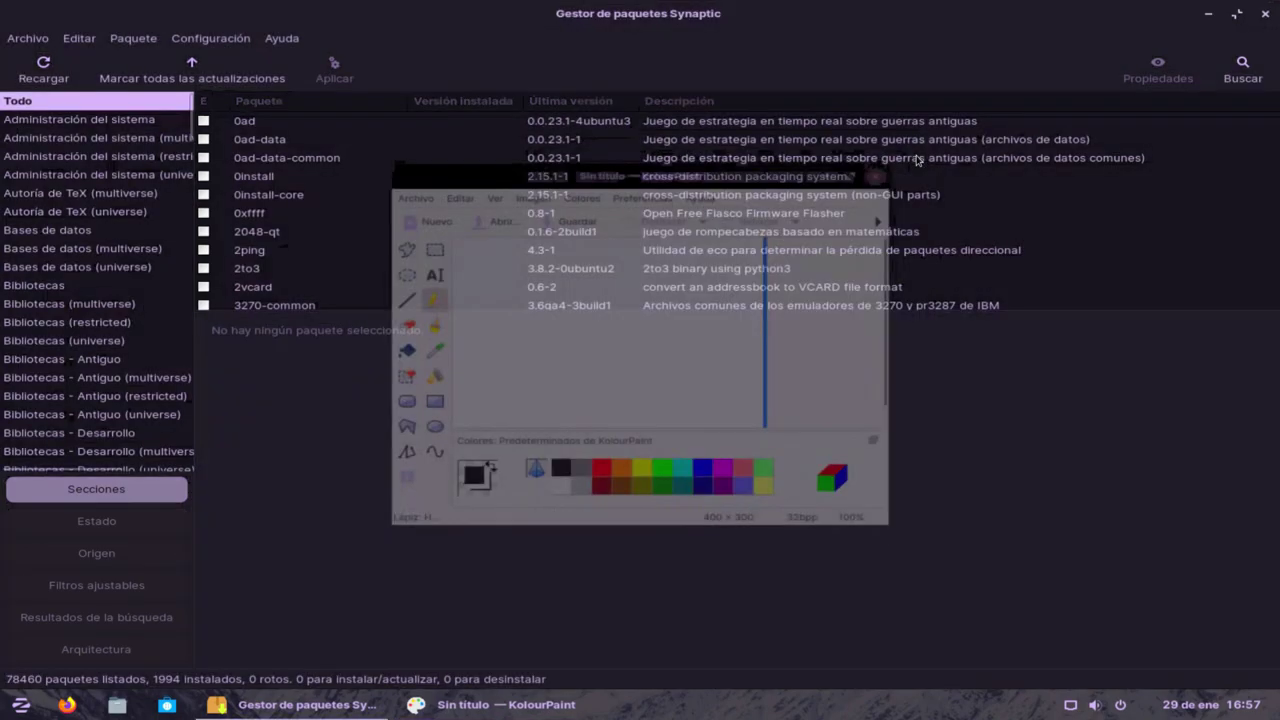
Search for "totem" and mark the totem package for complete removal, accepting the removal of totem-plugins too.
click(1240, 67)
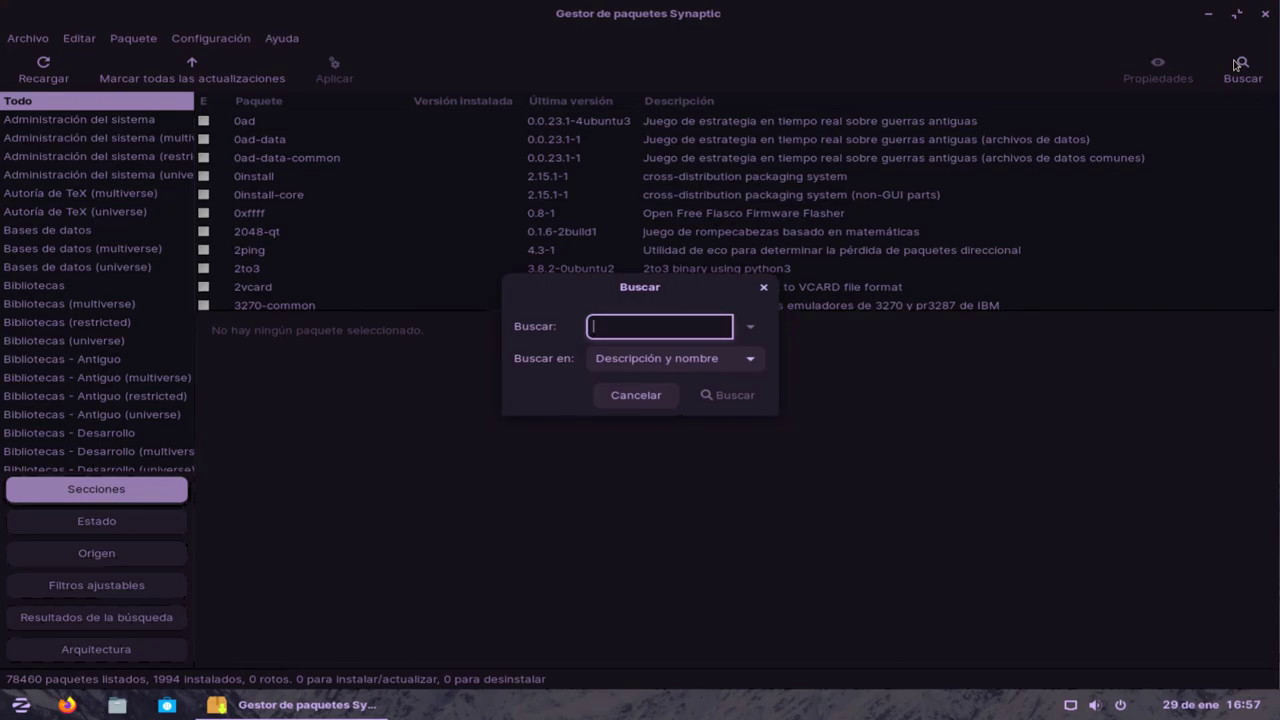
text(totem)
key(Return)
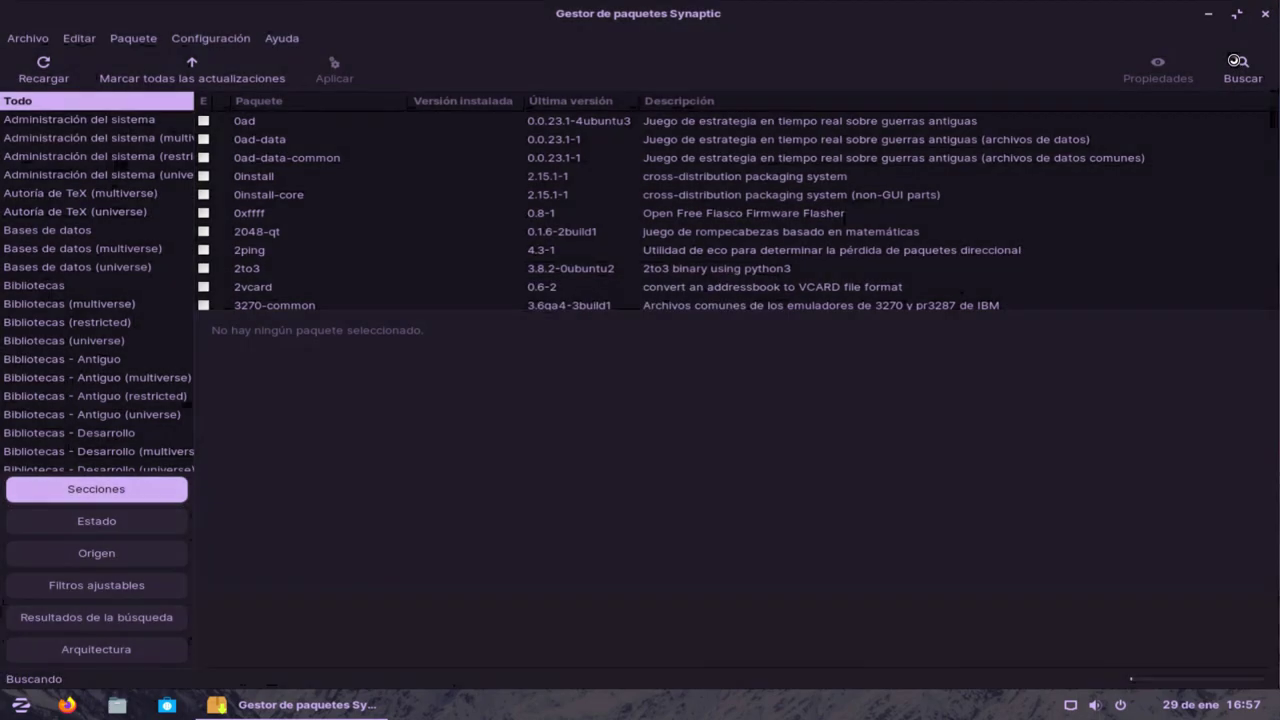
scroll(352, 238, down, 3)
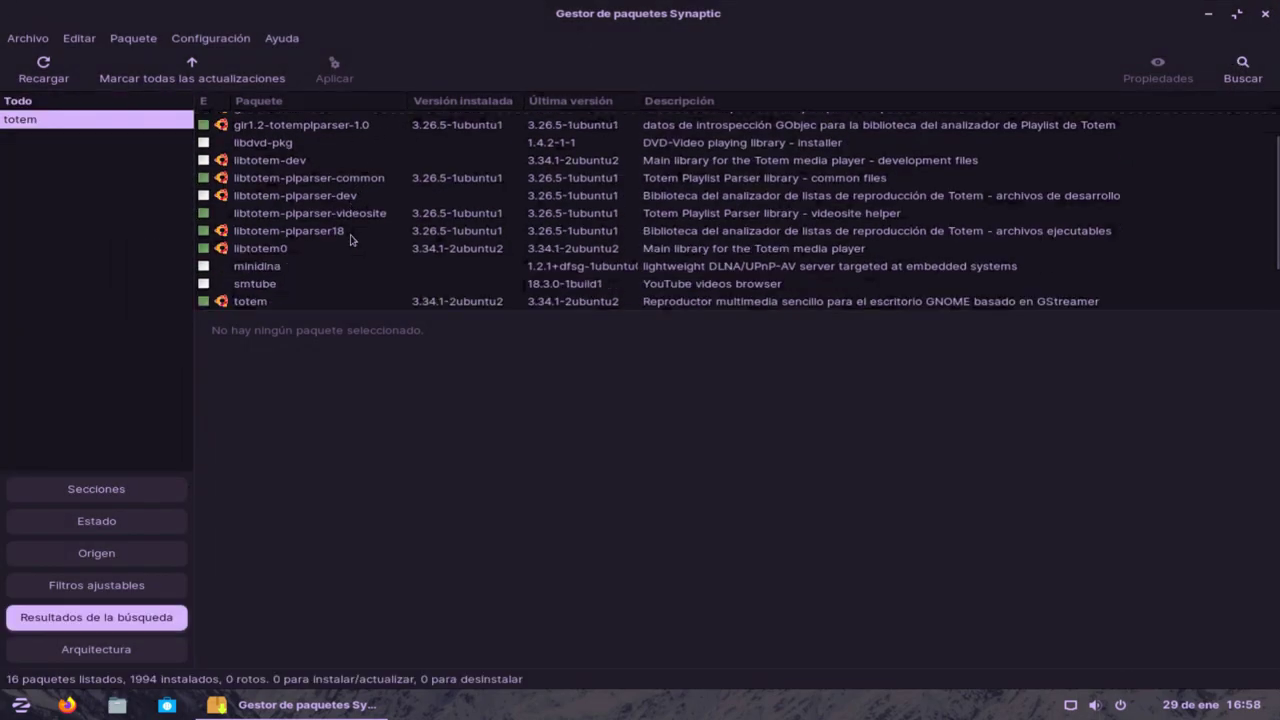
right_click(268, 252)
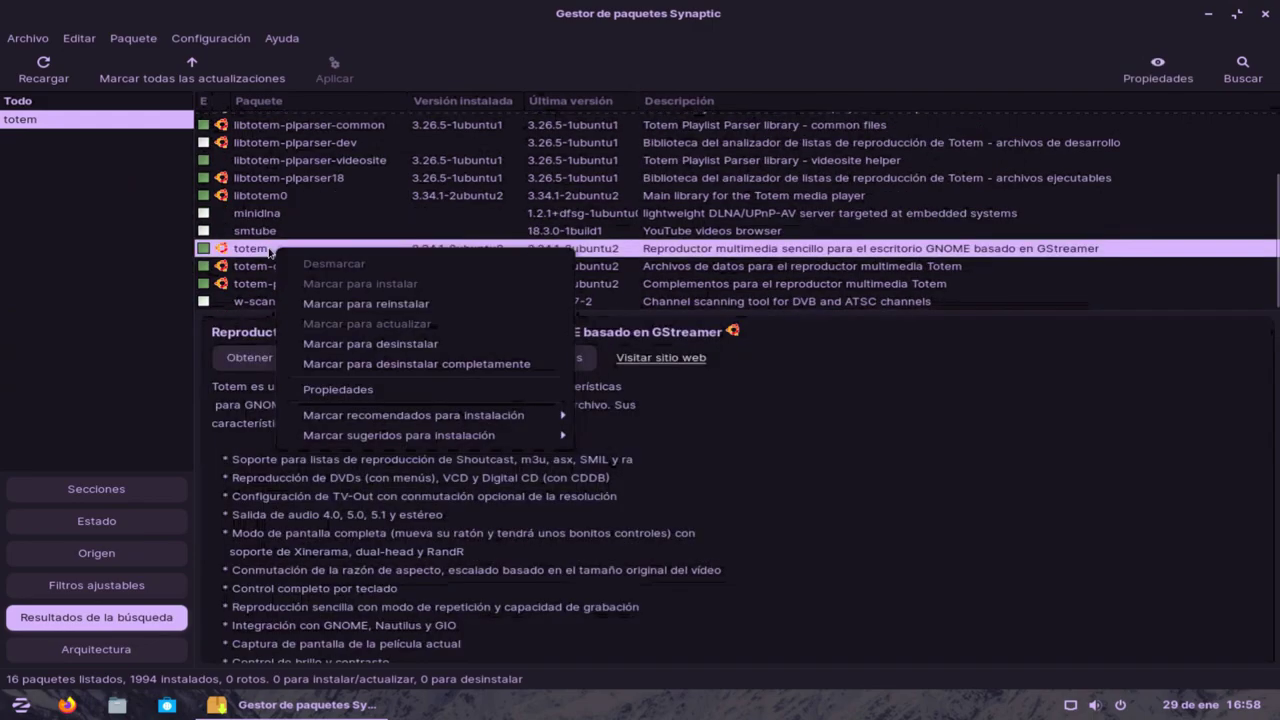
click(350, 363)
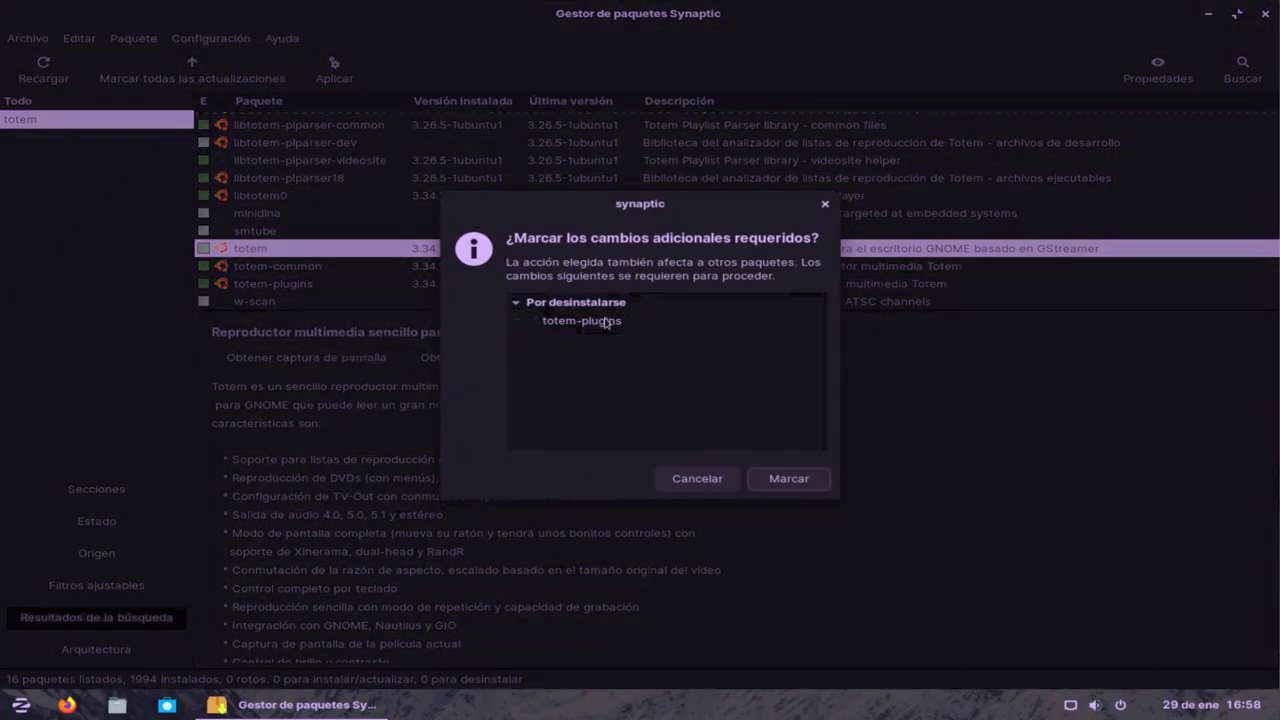
click(786, 478)
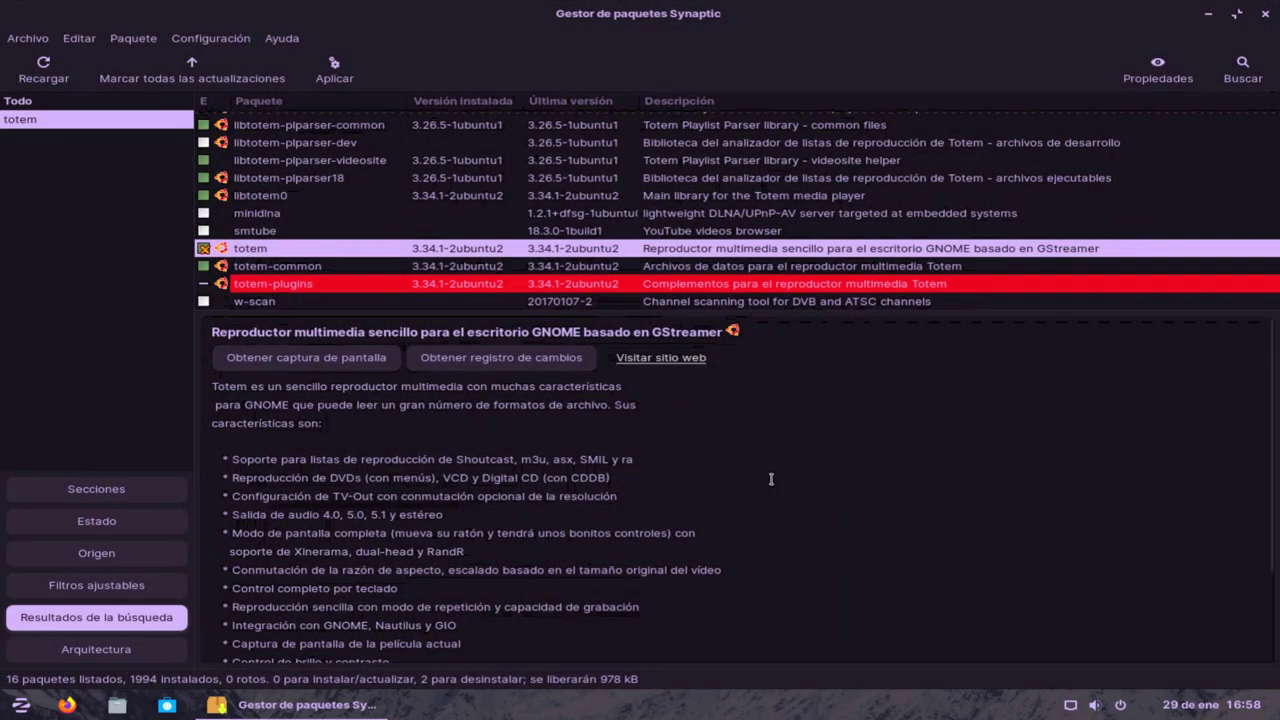
Search for "rhythm" and mark the rhythmbox package for complete removal, accepting the additional removal of its plugin packages.
click(1243, 70)
text(rhythmbox)
key(Return)
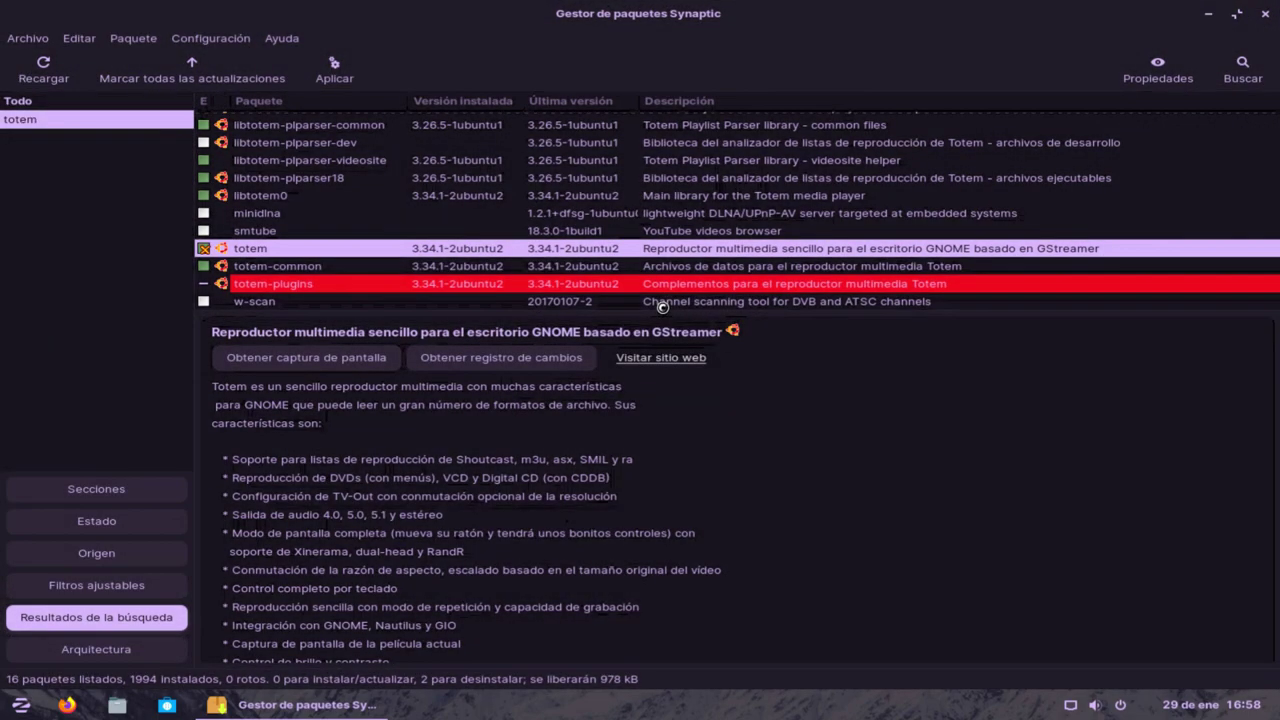
scroll(321, 180, down, 10)
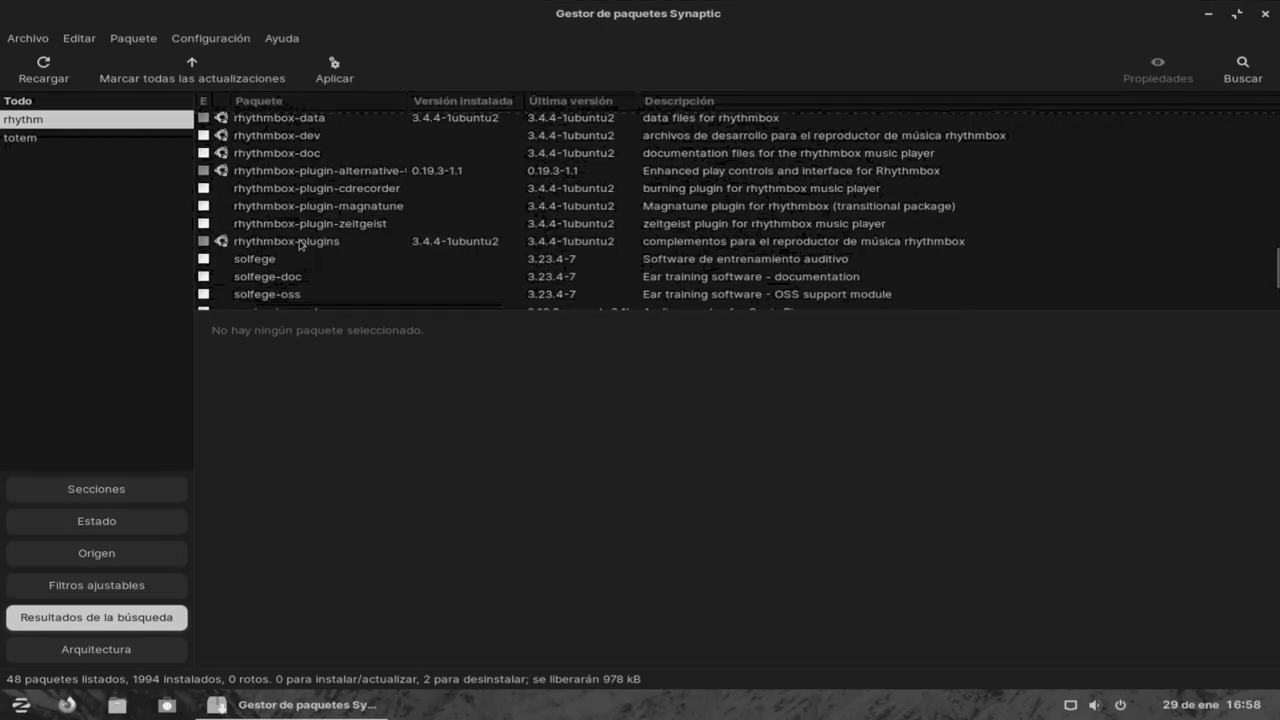
scroll(300, 230, up, 2)
right_click(286, 181)
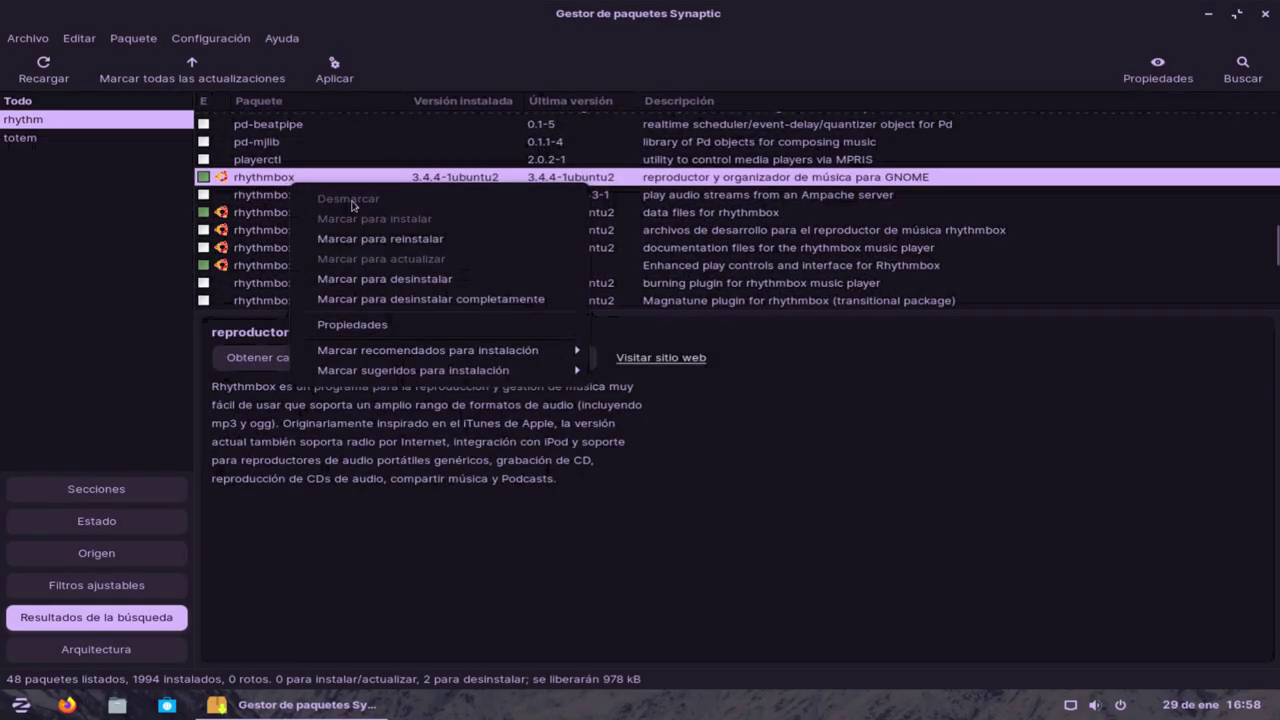
click(405, 301)
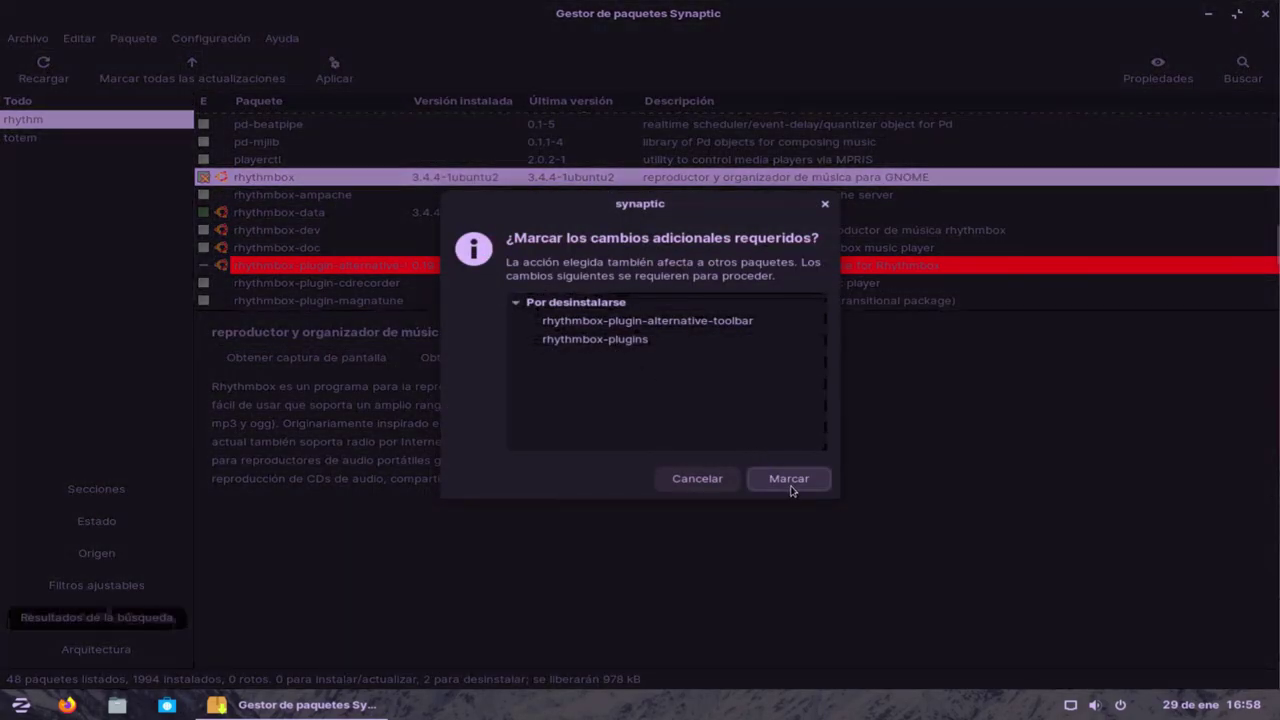
click(789, 479)
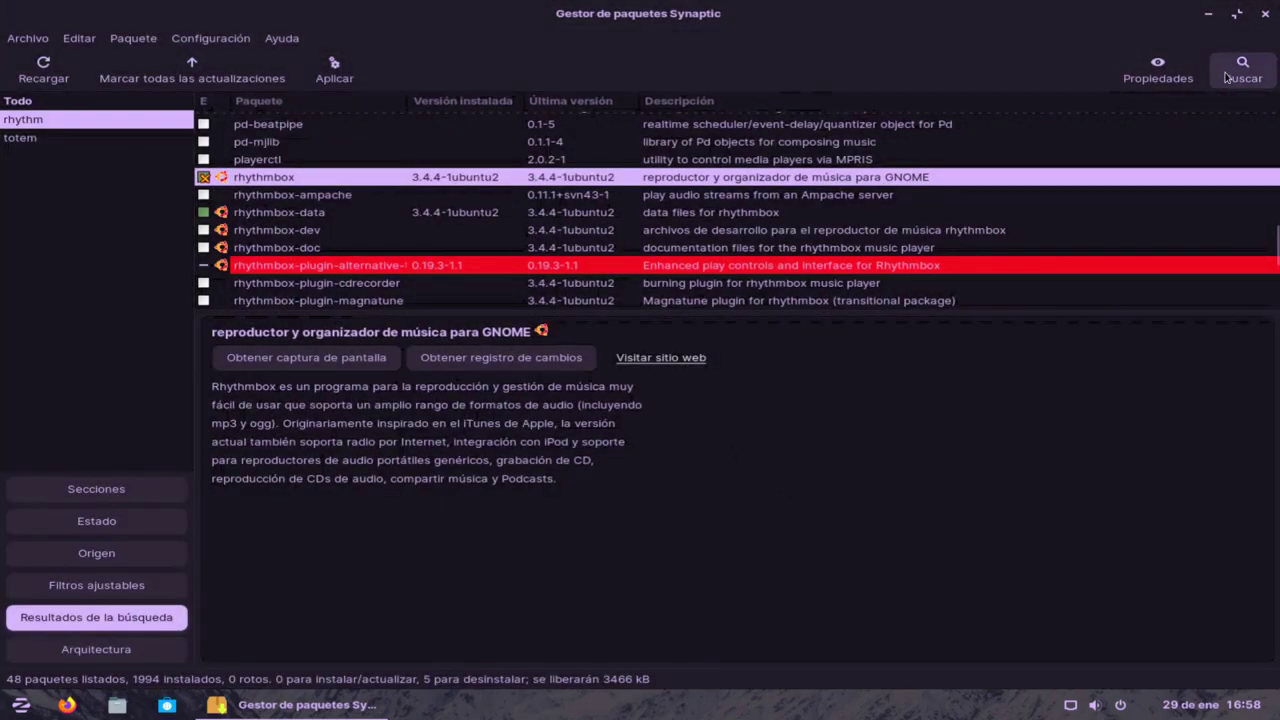
Look up "sto" among the installed applications, clear the search and launch the Software store.
click(20, 706)
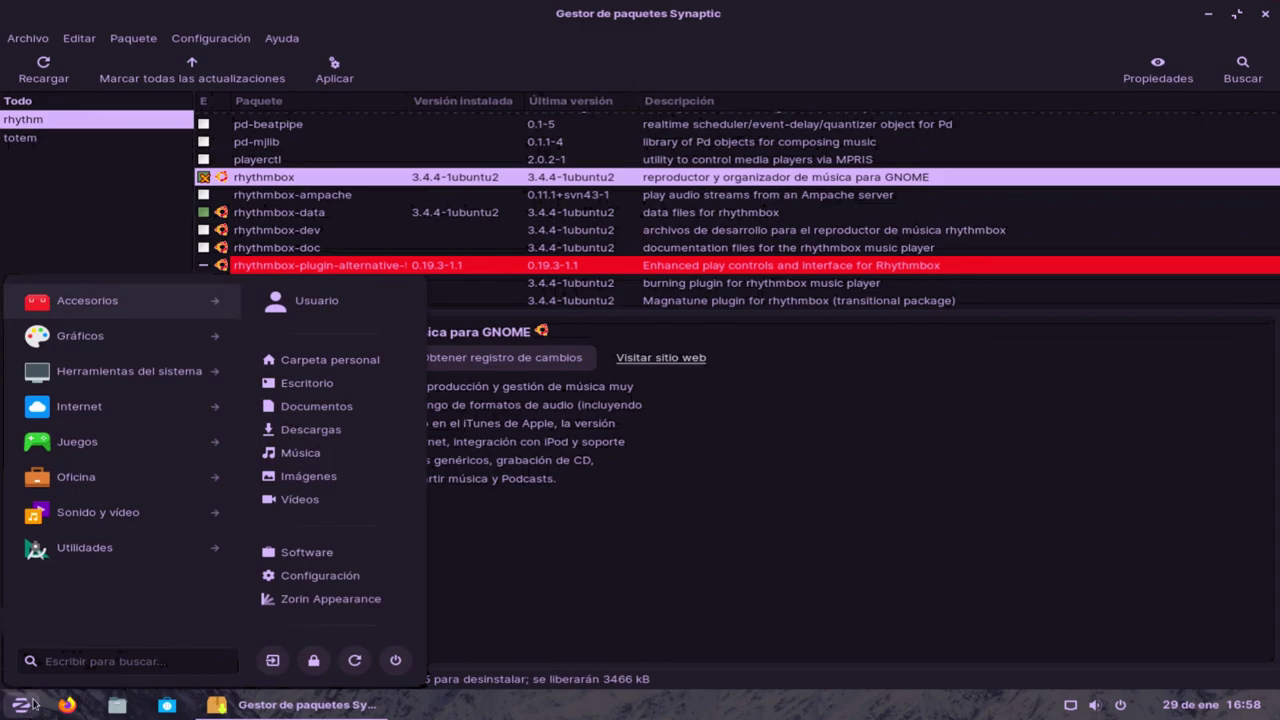
text(sto)
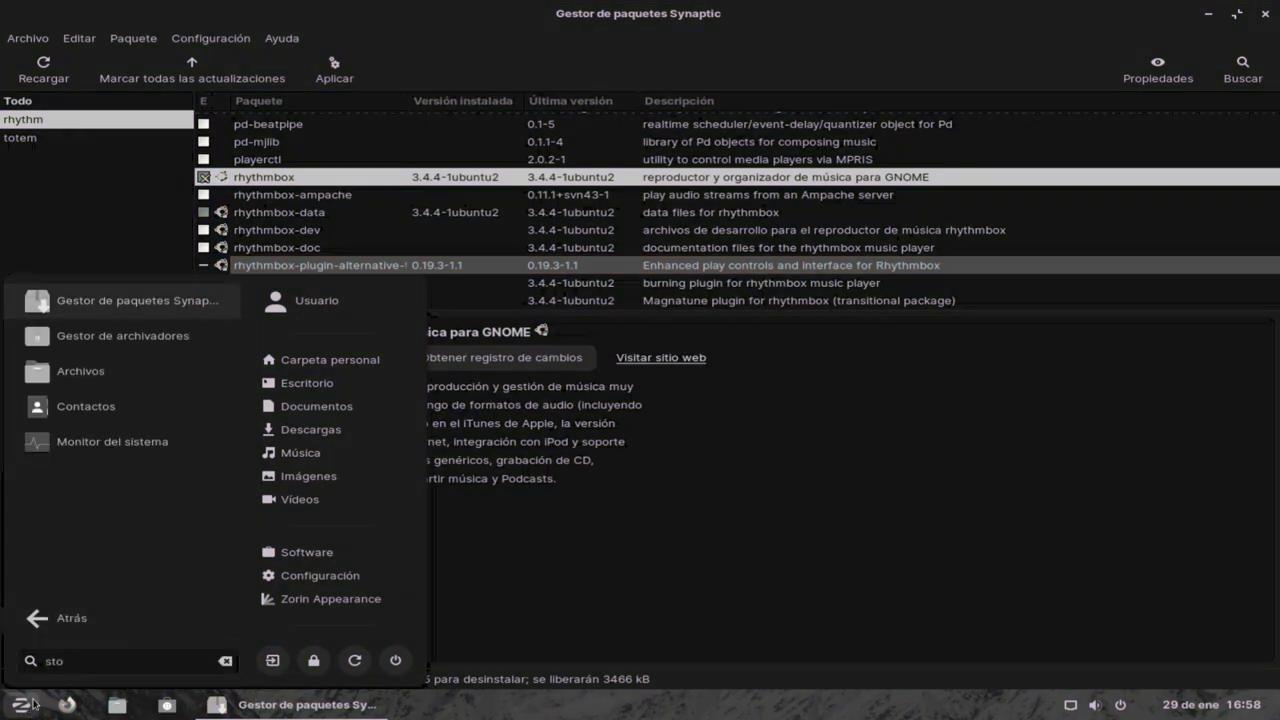
key(BackSpace)
key(BackSpace)
key(BackSpace)
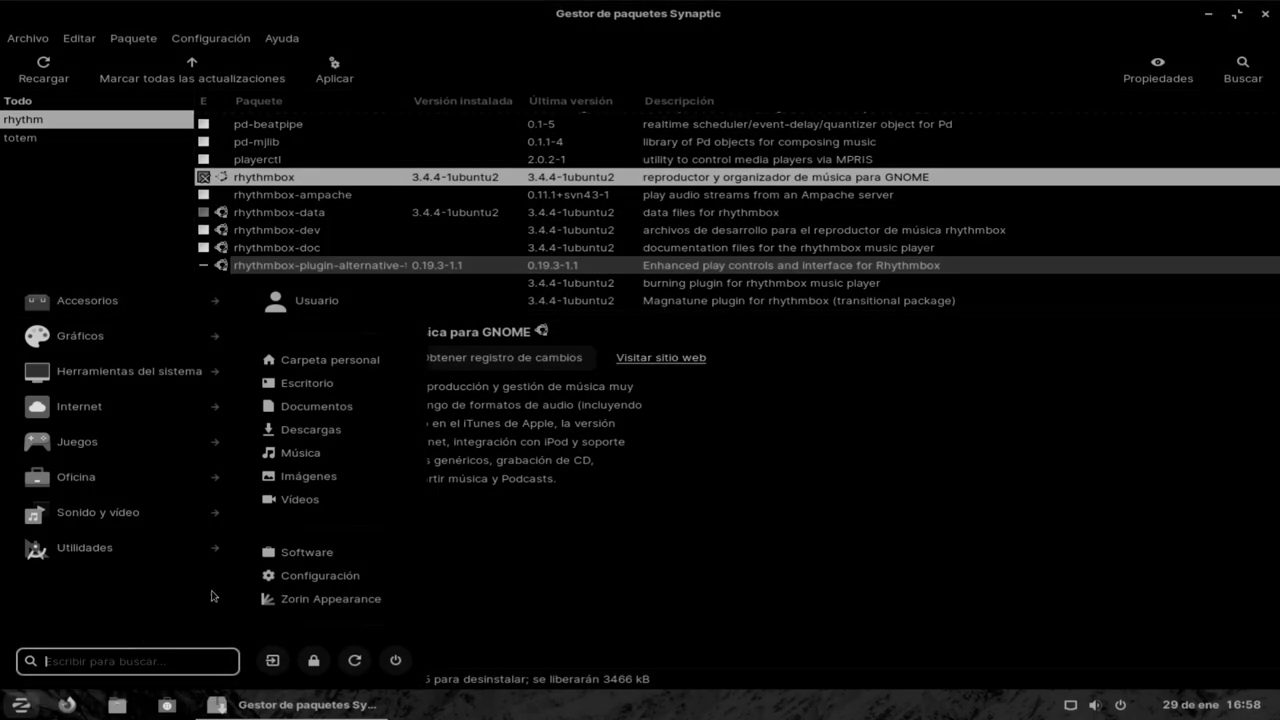
click(300, 552)
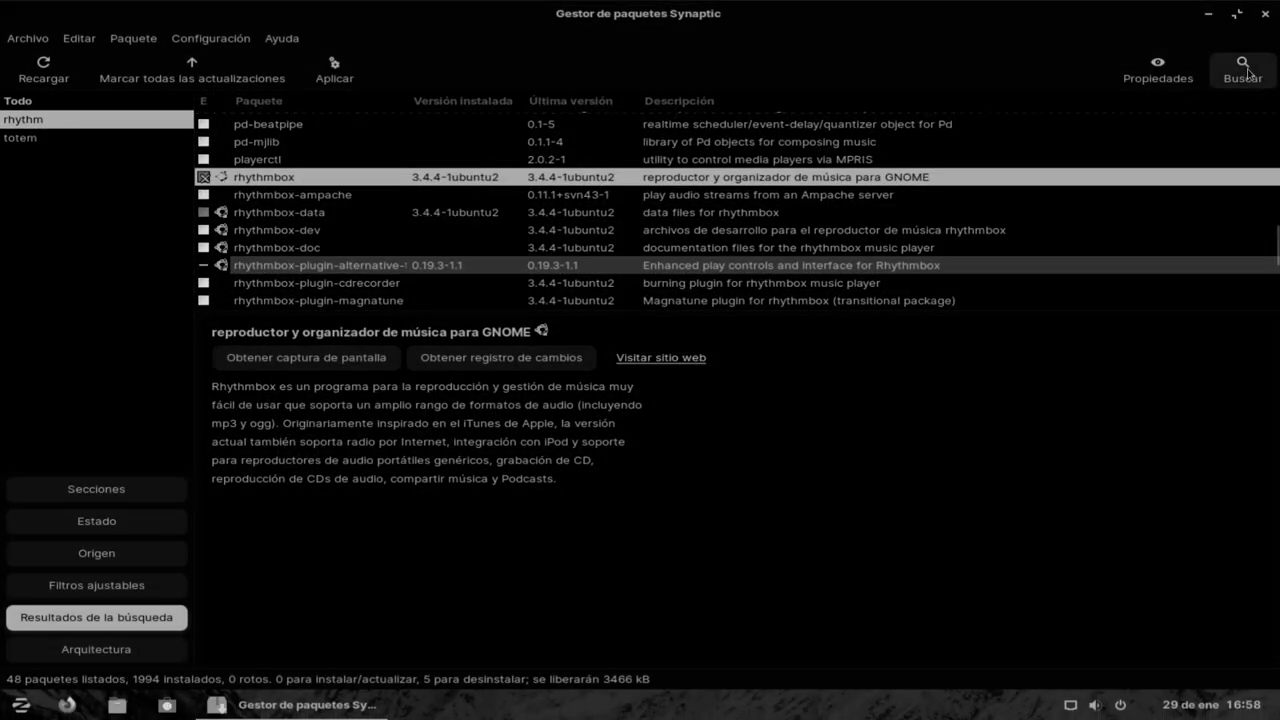
Search the package descriptions and names for "software", minimising the Software store window that gets in the way.
click(1247, 72)
text(softw)
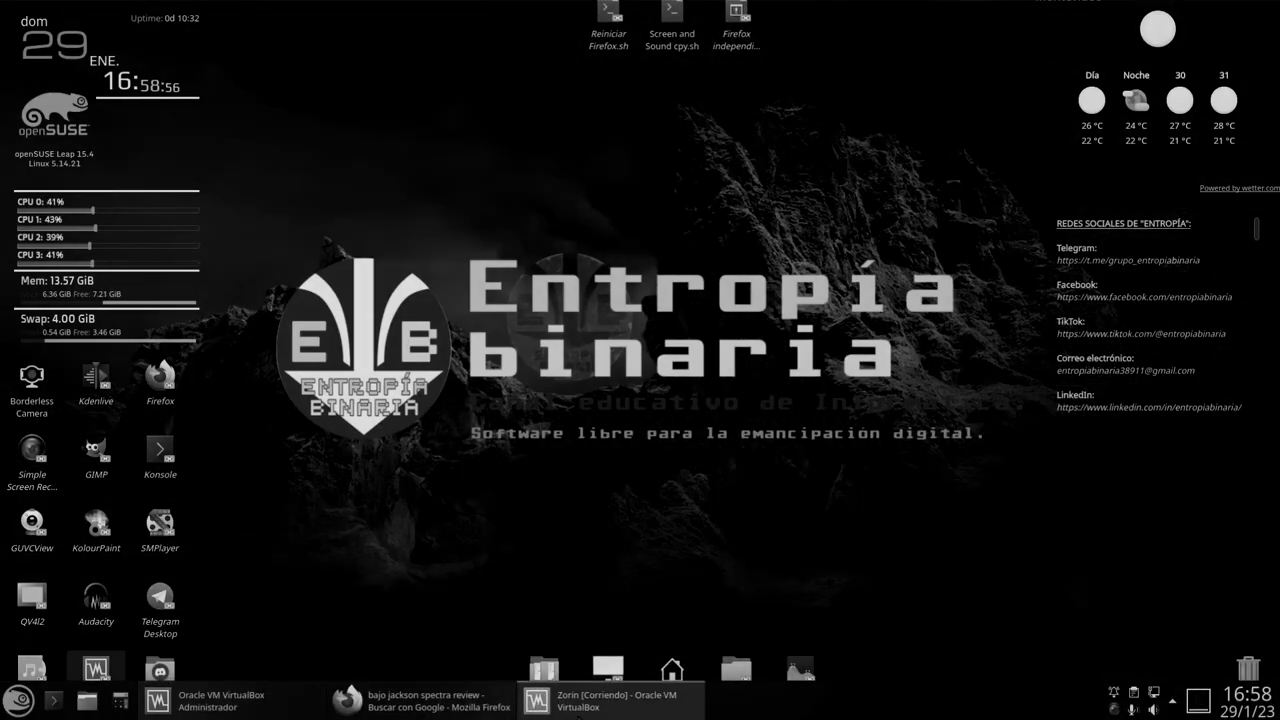
click(580, 712)
click(640, 476)
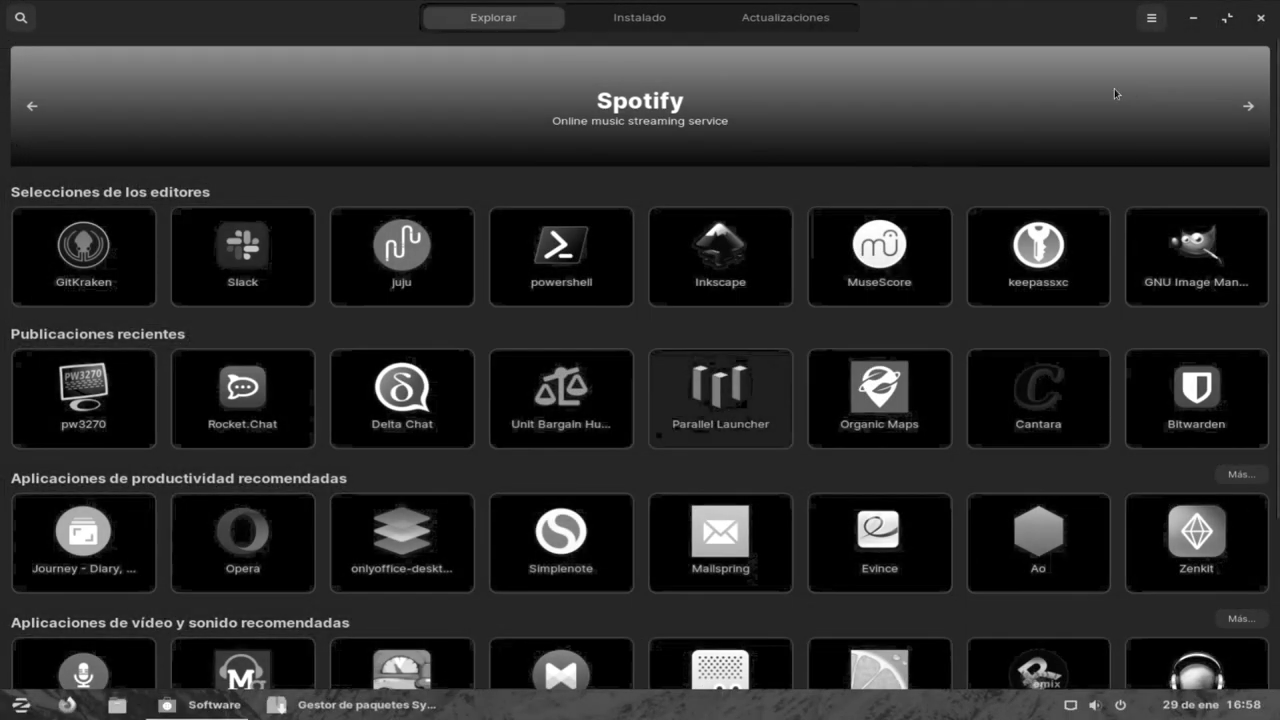
click(1194, 18)
text(a)
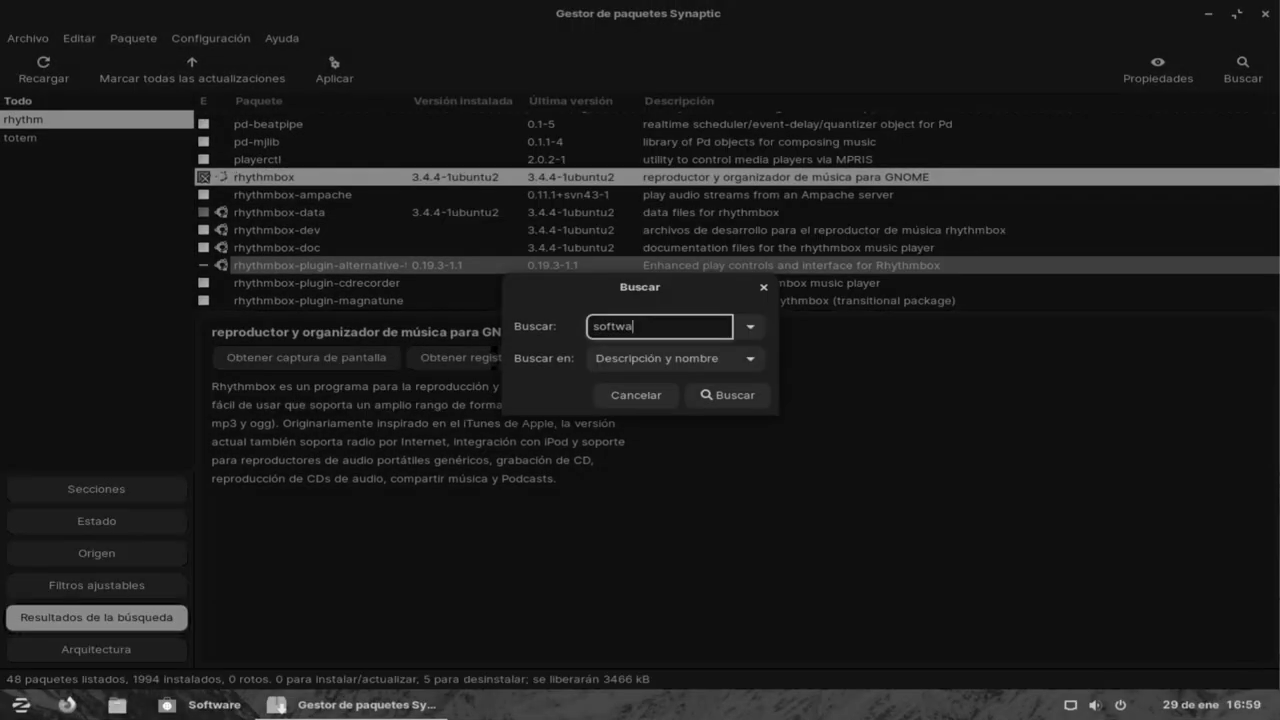
text(re)
click(727, 395)
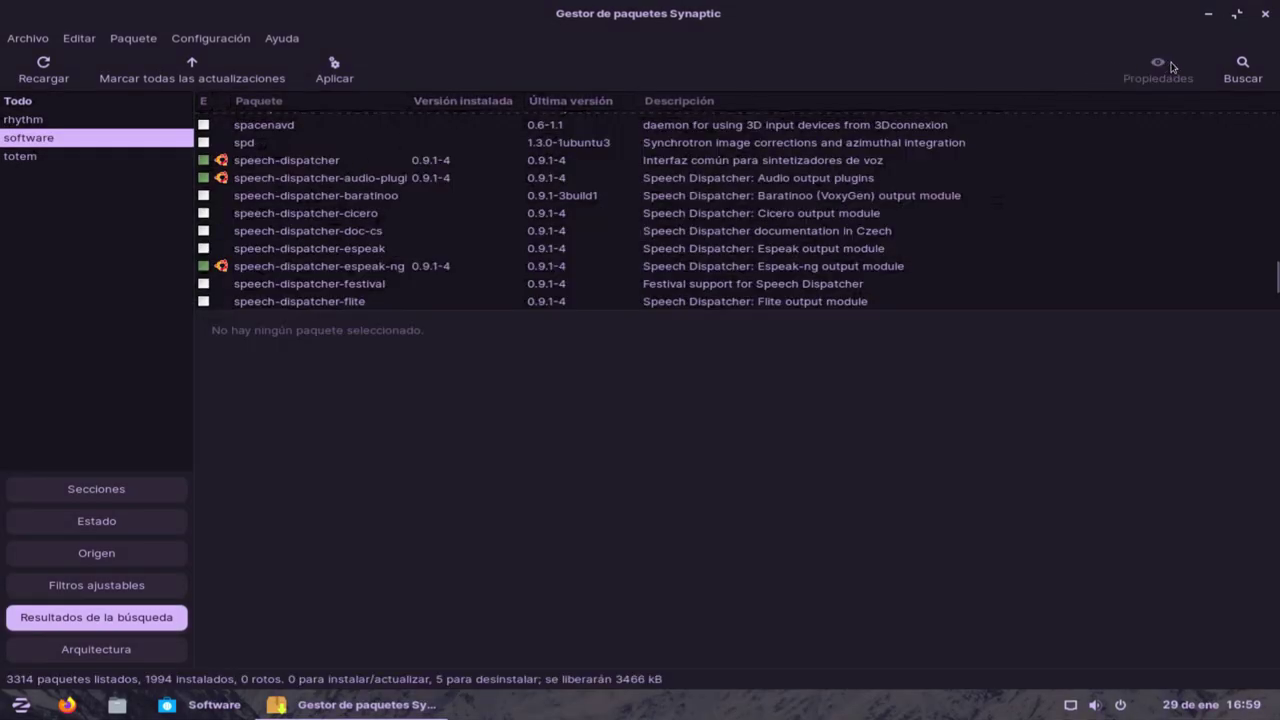
Search the package descriptions and names for "tienda" to look for the software store's package.
click(1243, 70)
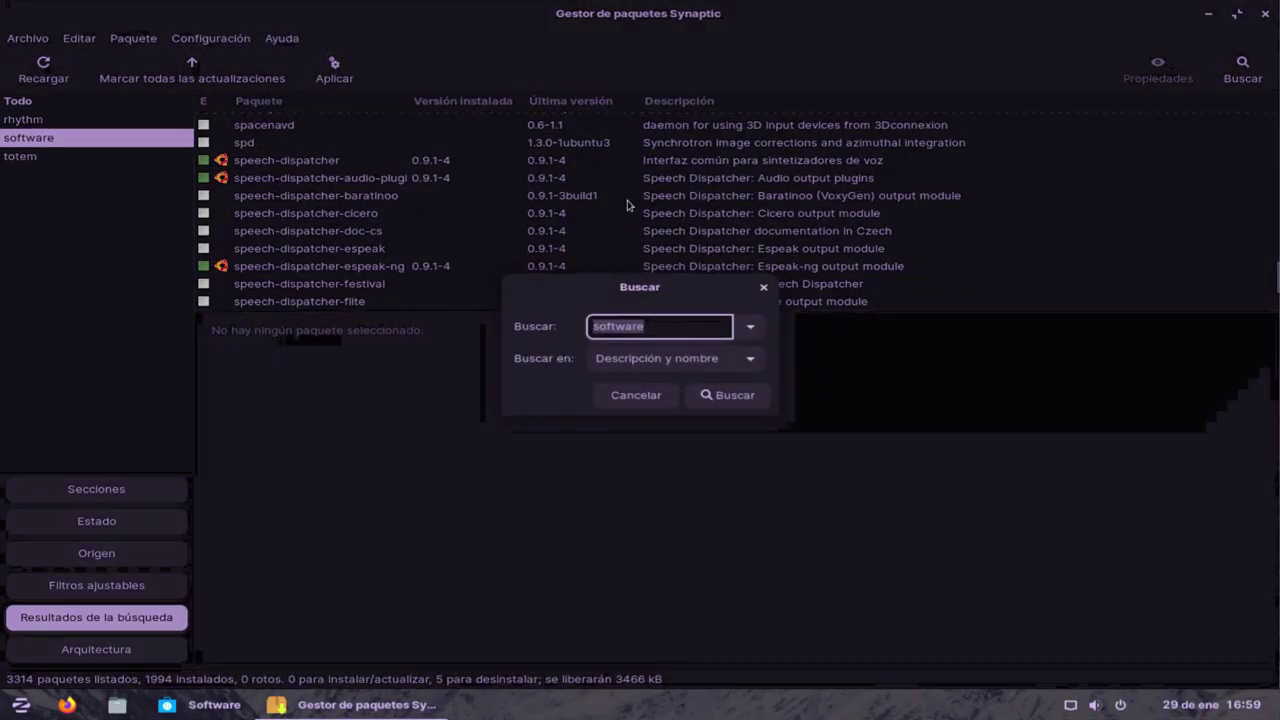
text(tien)
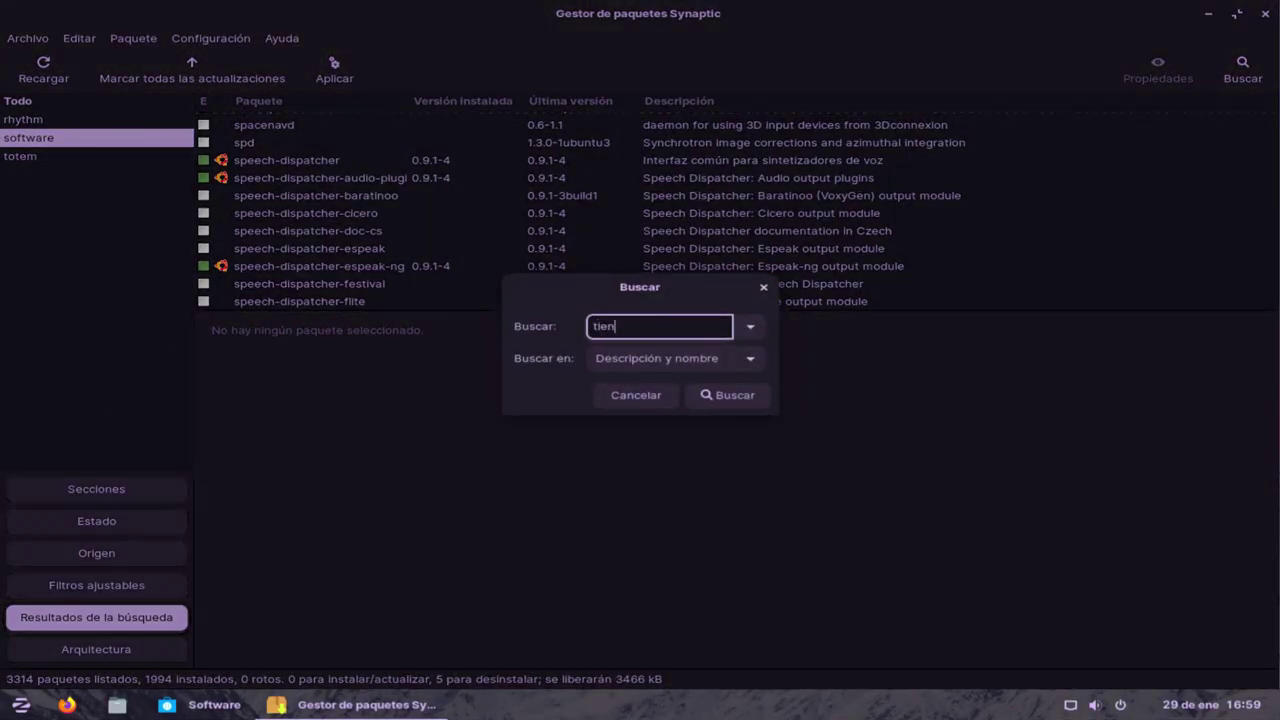
text(da)
key(Return)
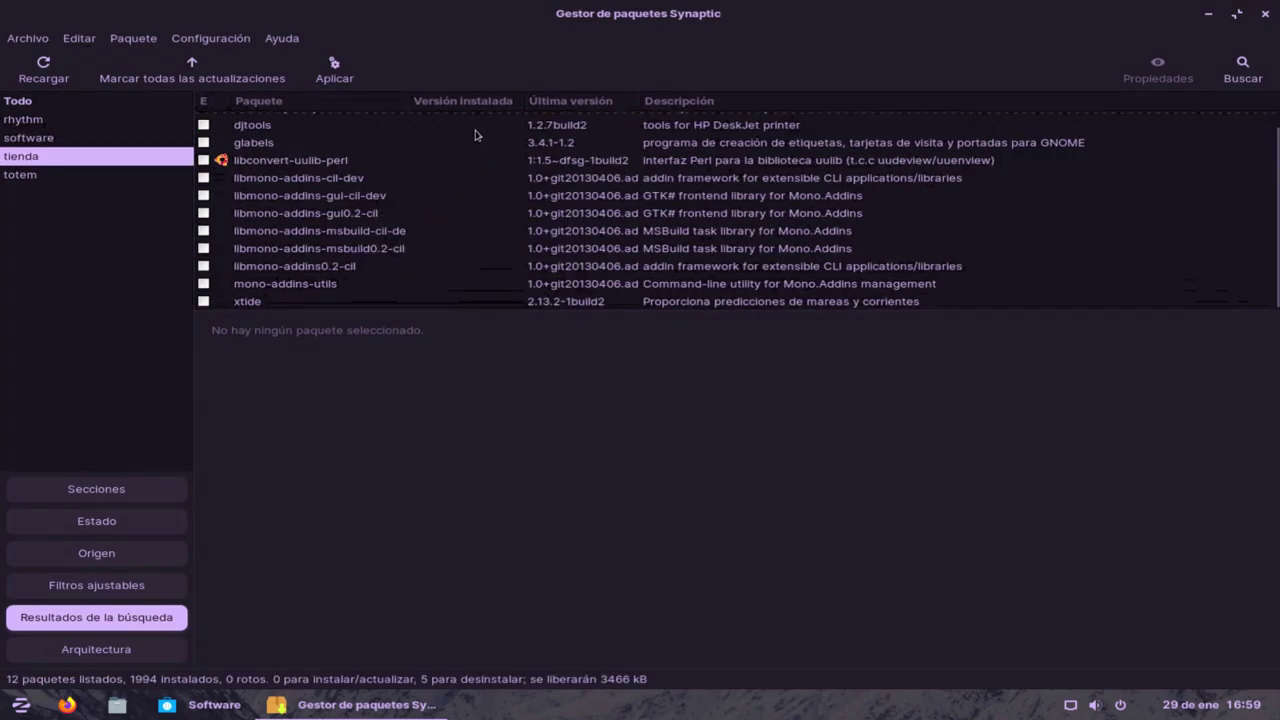
Search the packages for "store" and look through the results for the software store.
click(1243, 70)
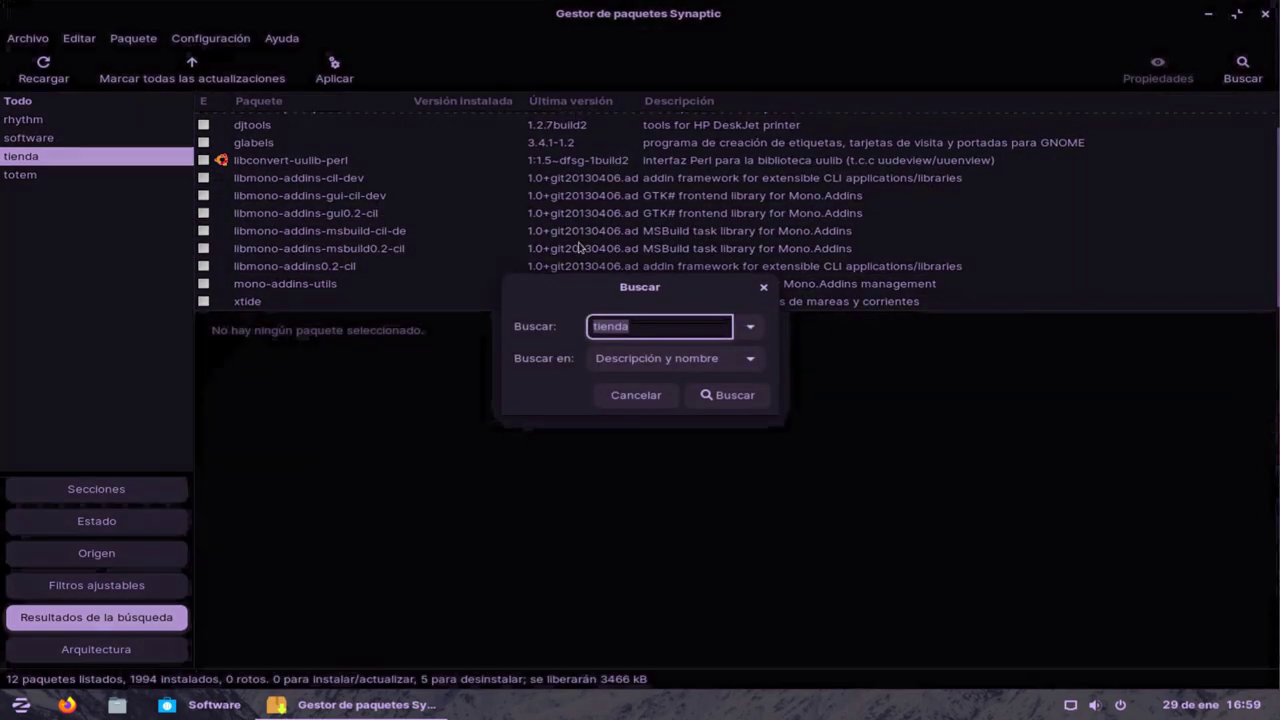
text(store)
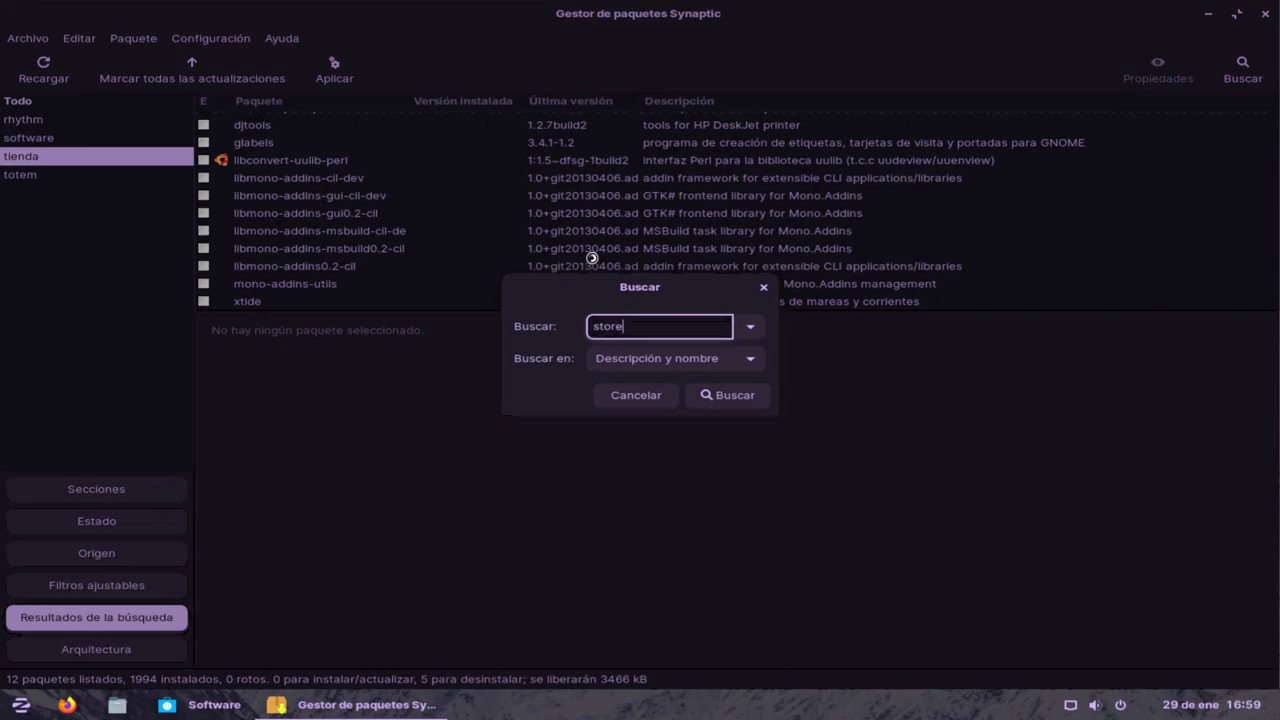
key(Return)
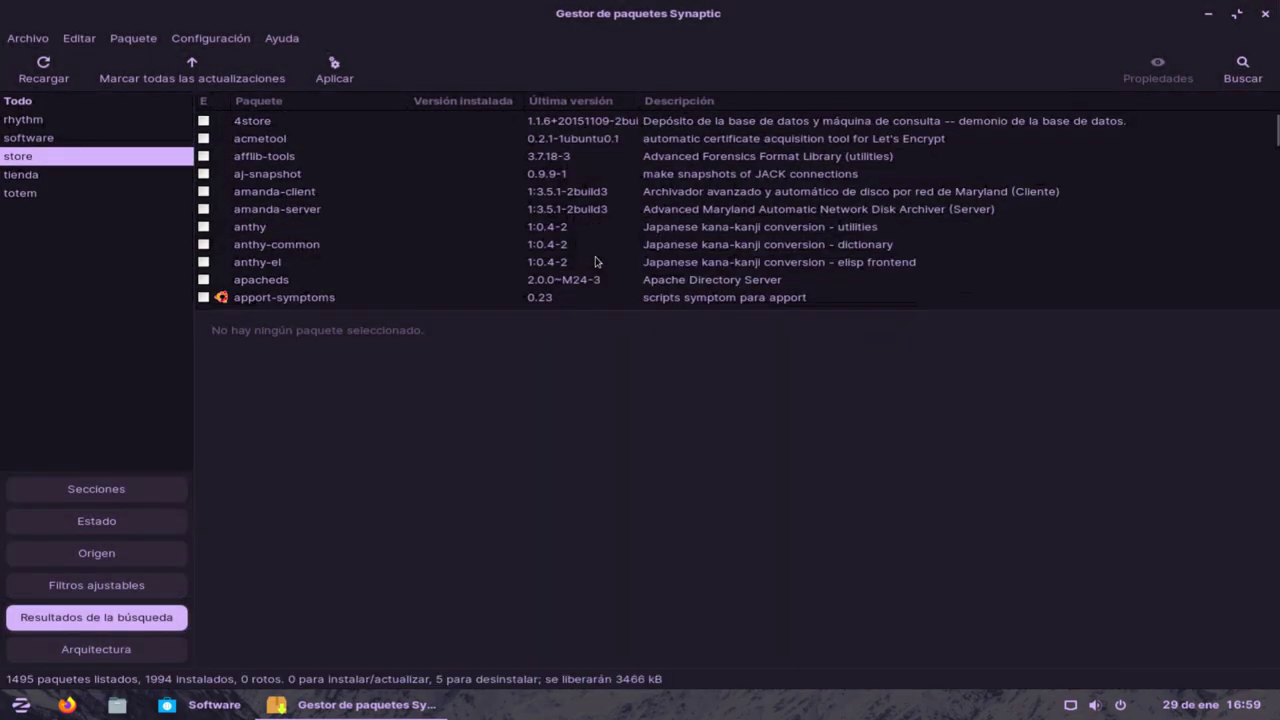
scroll(445, 250, down, 10)
scroll(447, 248, down, 5)
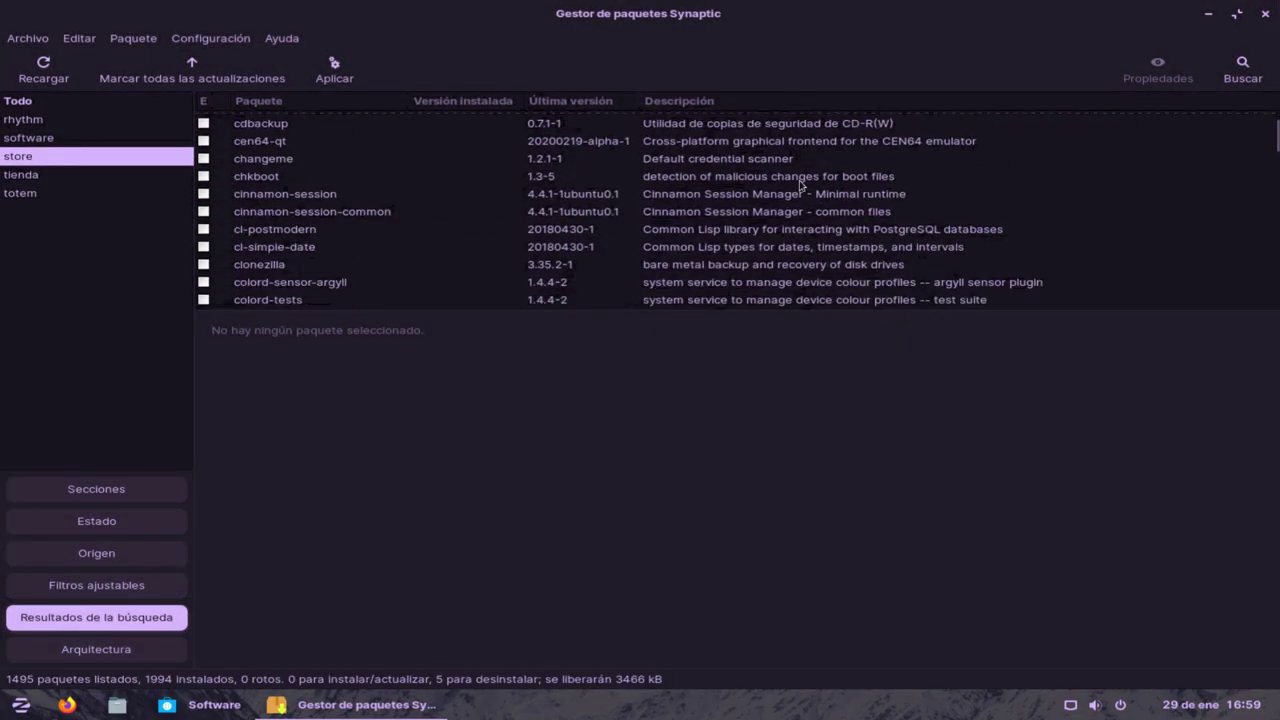
drag(1267, 137, 1267, 280)
Search the packages for "install" and examine the entries near the end of the results for the software store.
click(1240, 72)
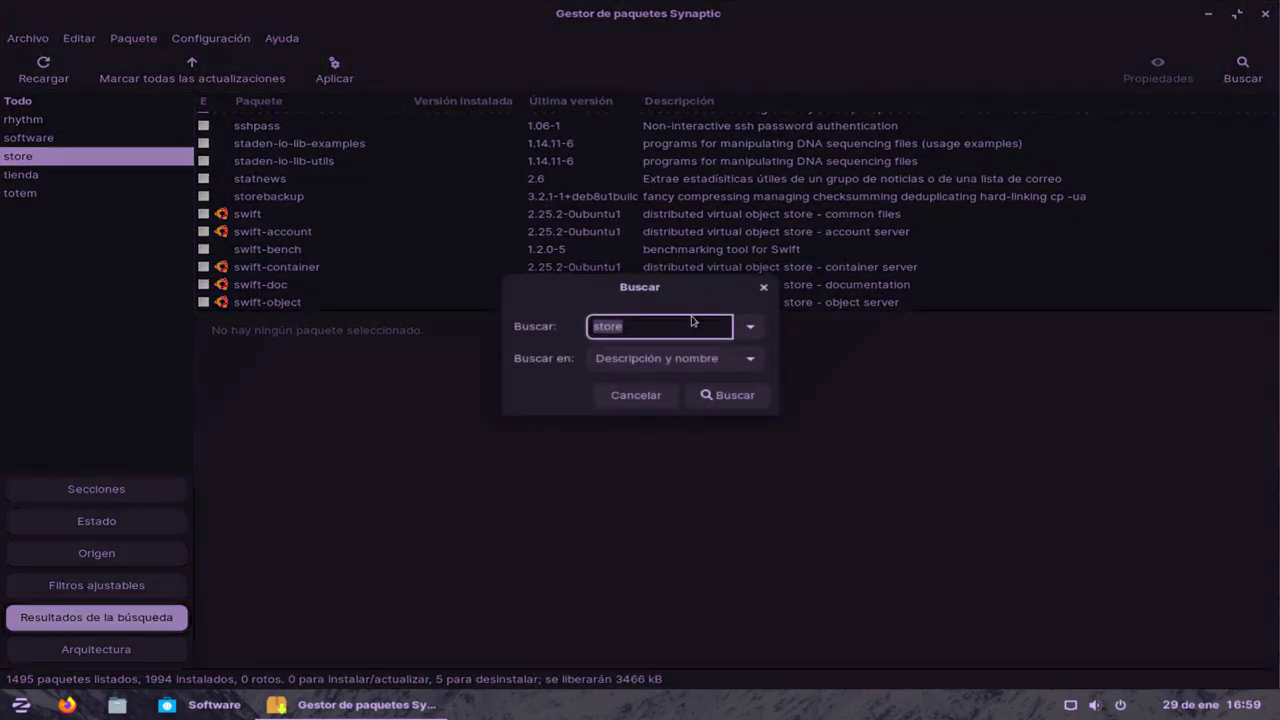
key(BackSpace)
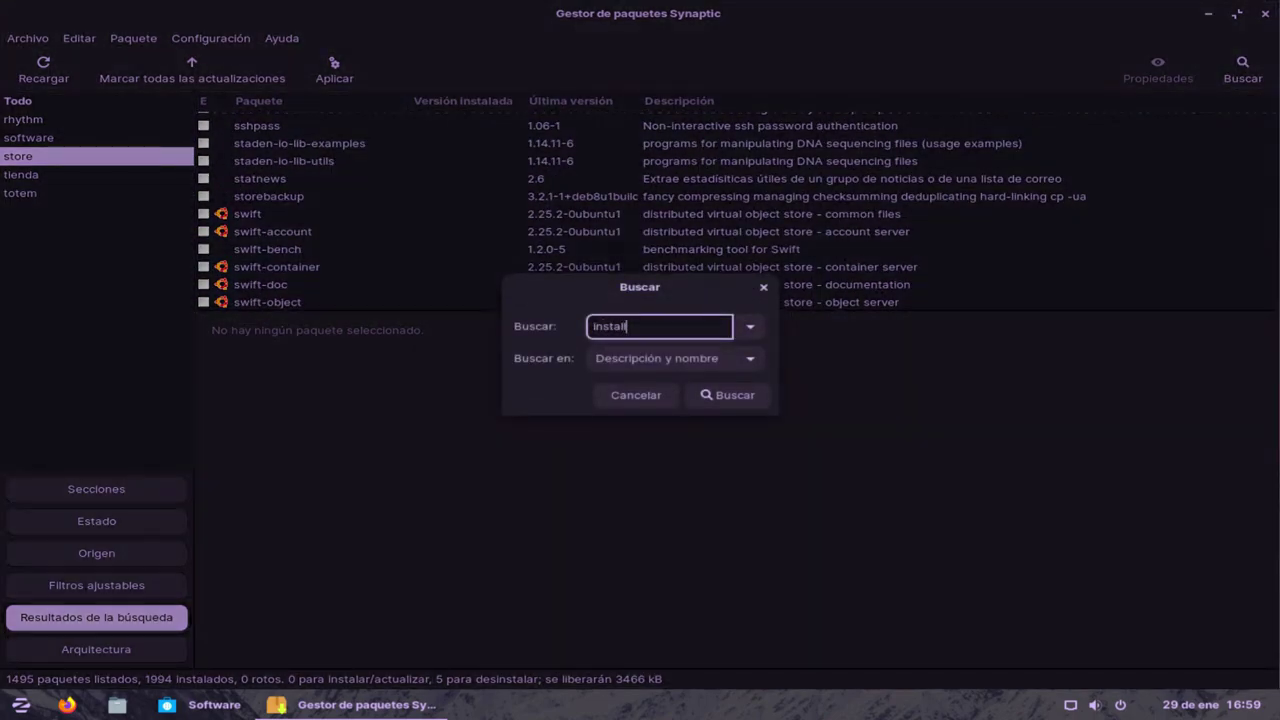
key(Return)
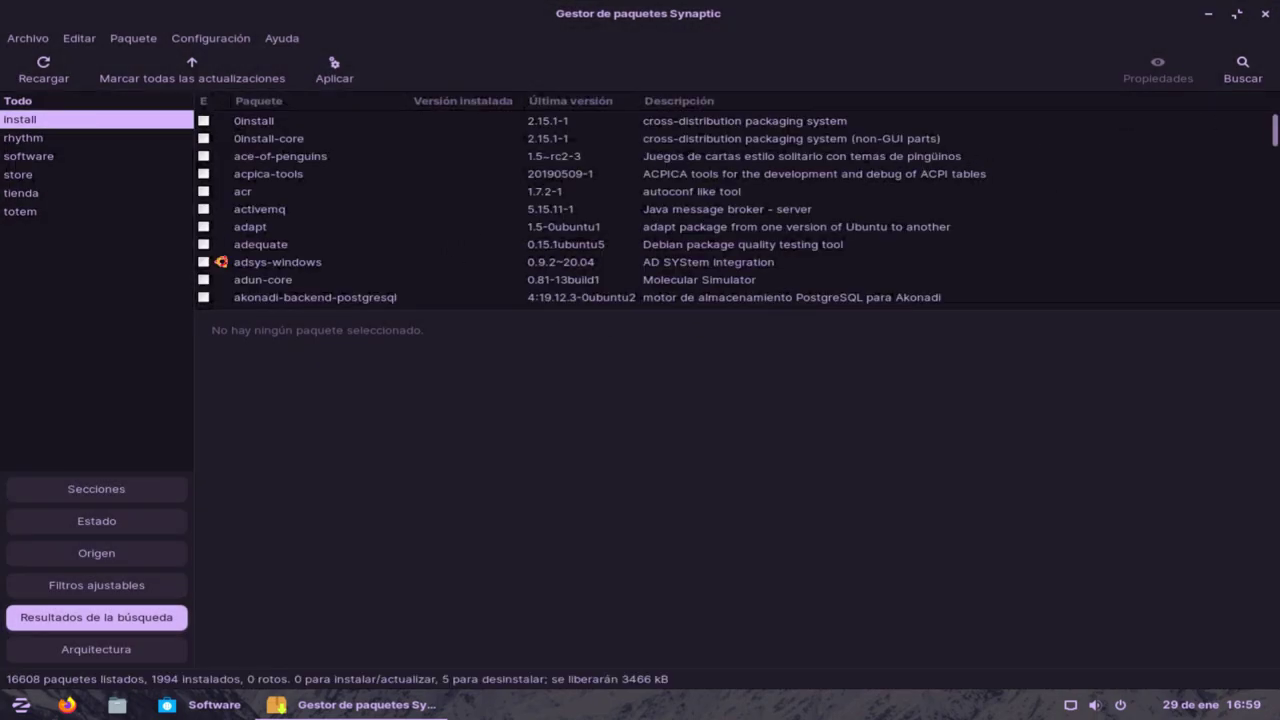
drag(1273, 132, 1273, 292)
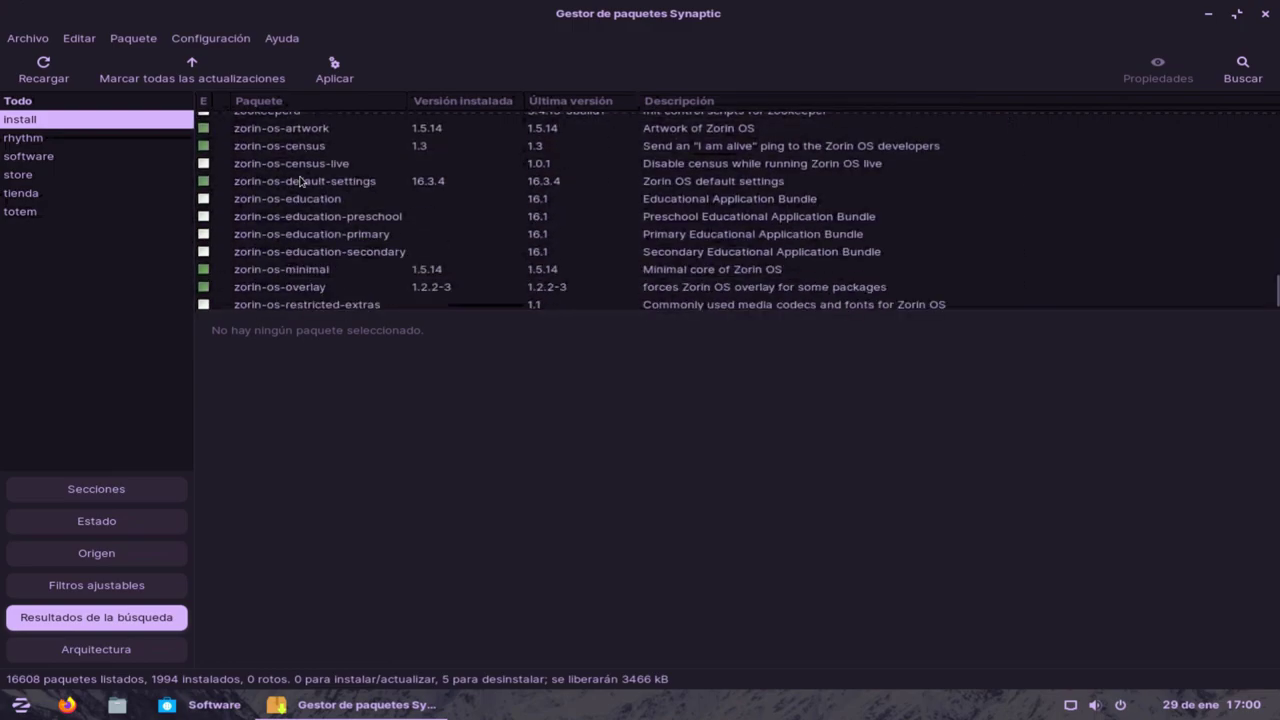
scroll(335, 264, up, 10)
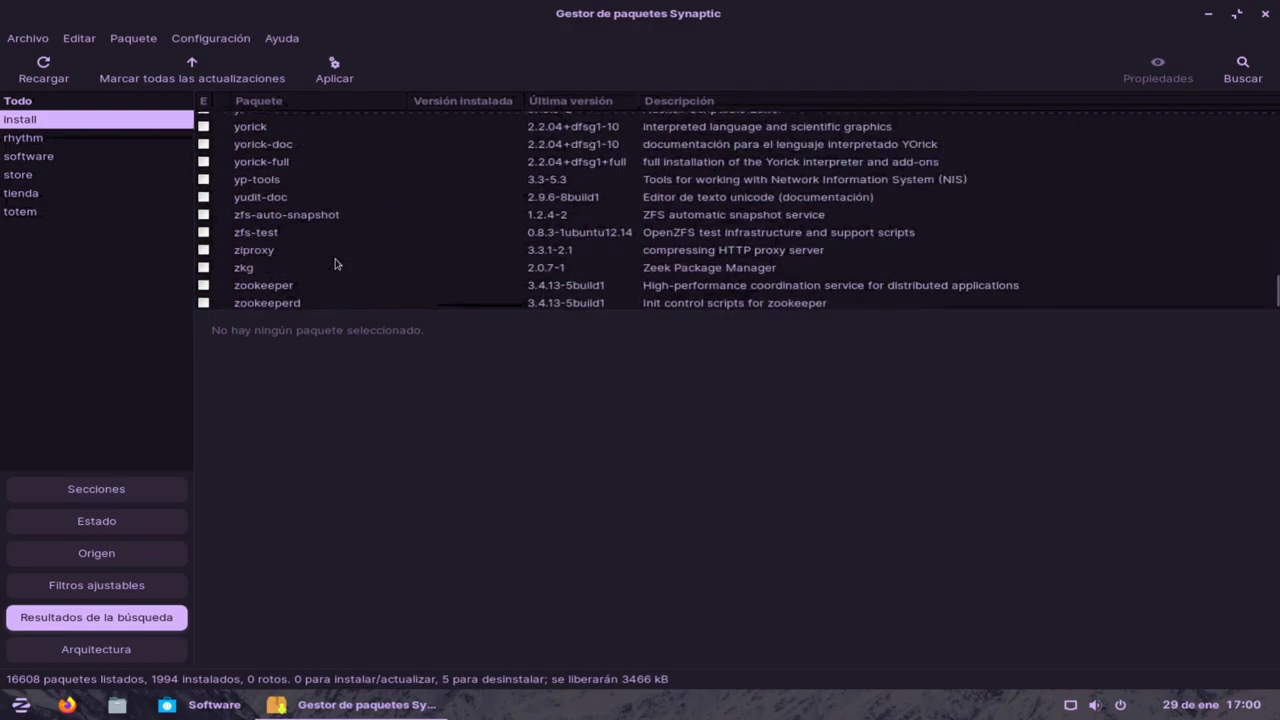
scroll(335, 264, up, 5)
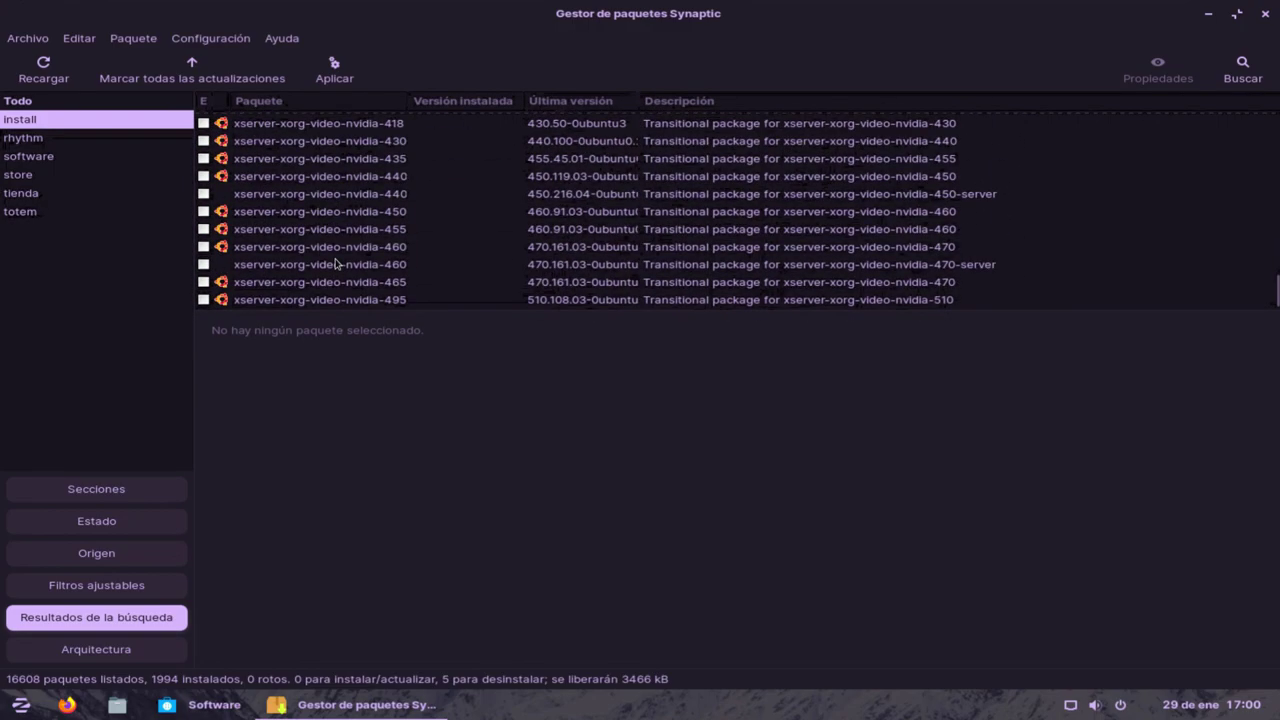
scroll(335, 264, up, 3)
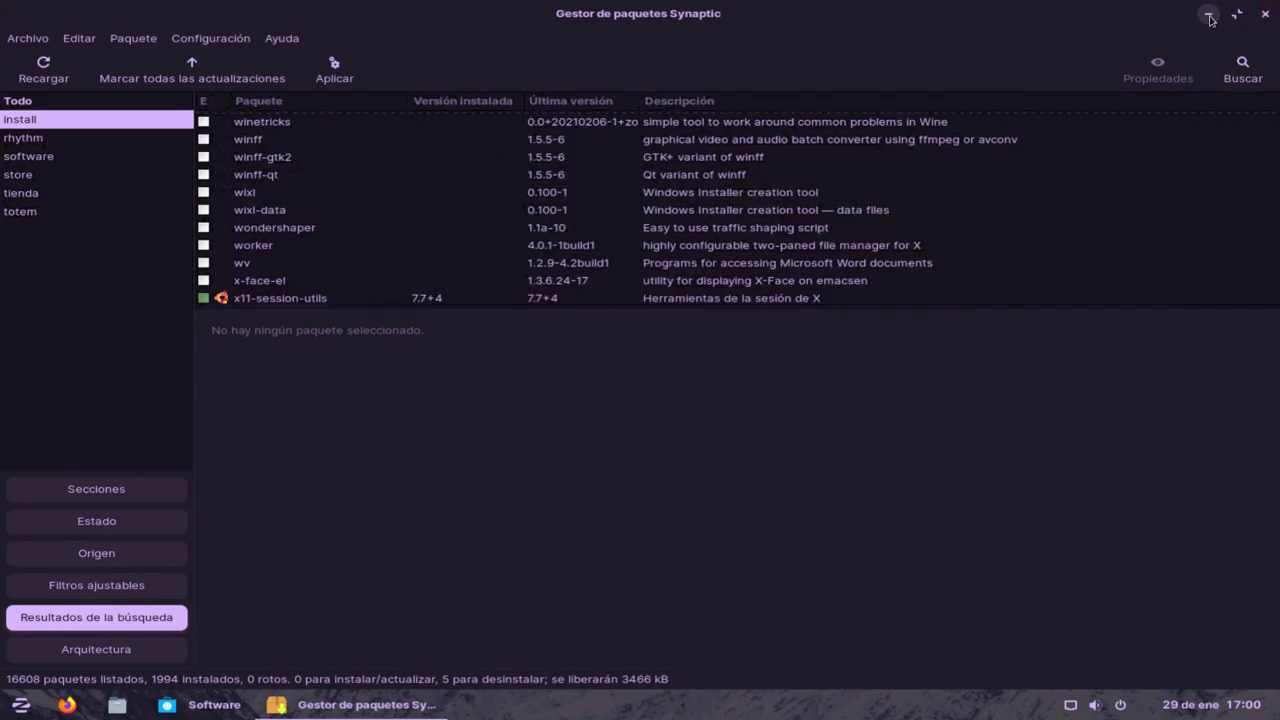
Minimise the package manager and check the Software store window from the desktop.
click(1208, 14)
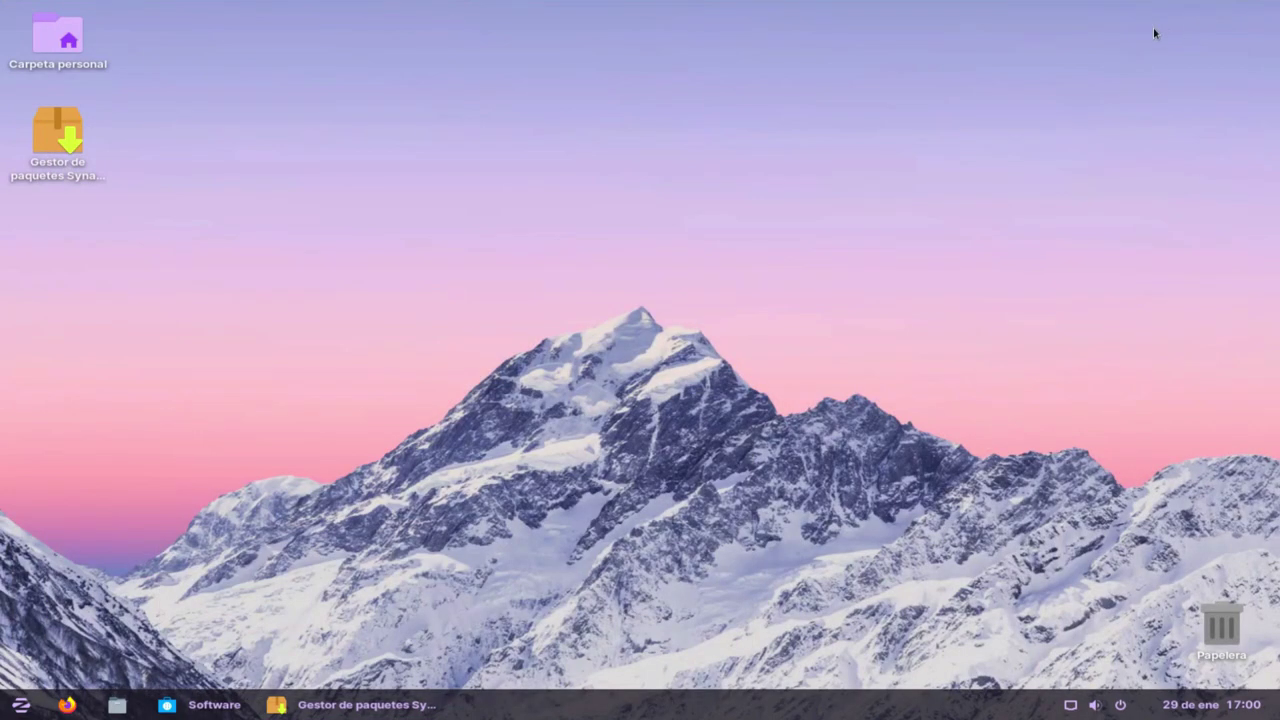
click(205, 704)
click(205, 704)
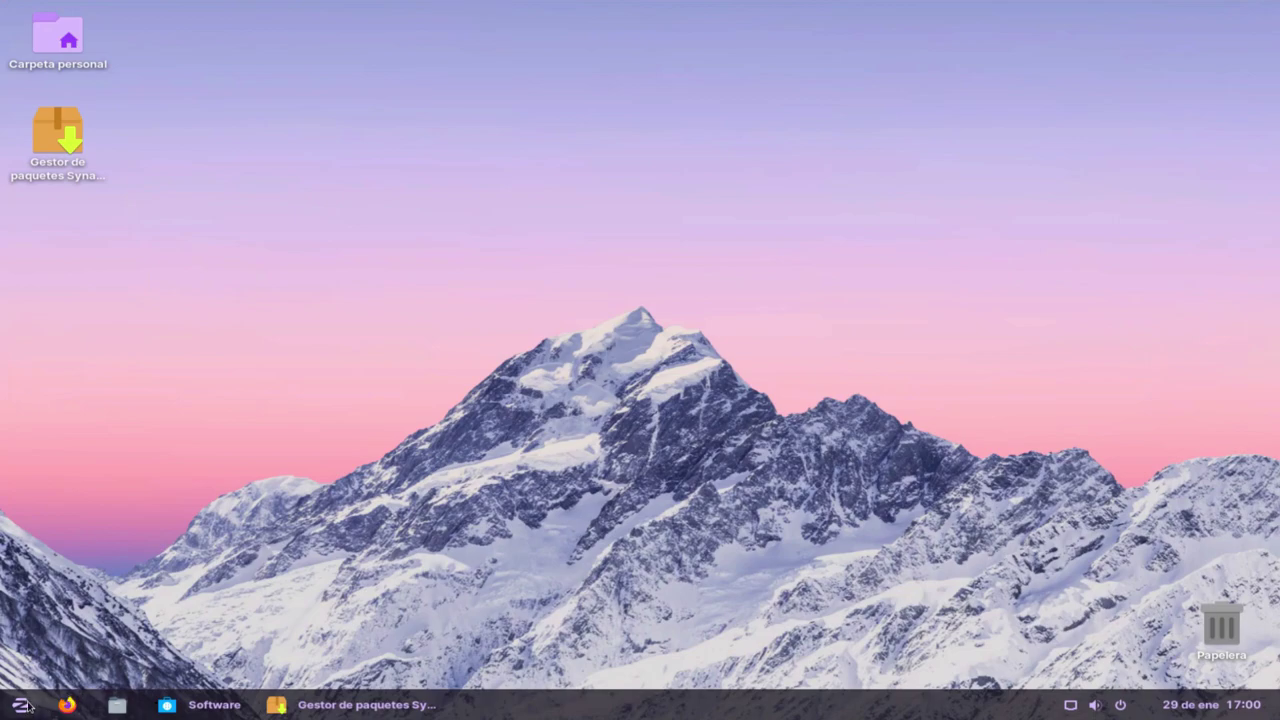
Open a maximised terminal, run "ps -aux | more" and page through the running processes to look for the software store.
click(24, 705)
text(term)
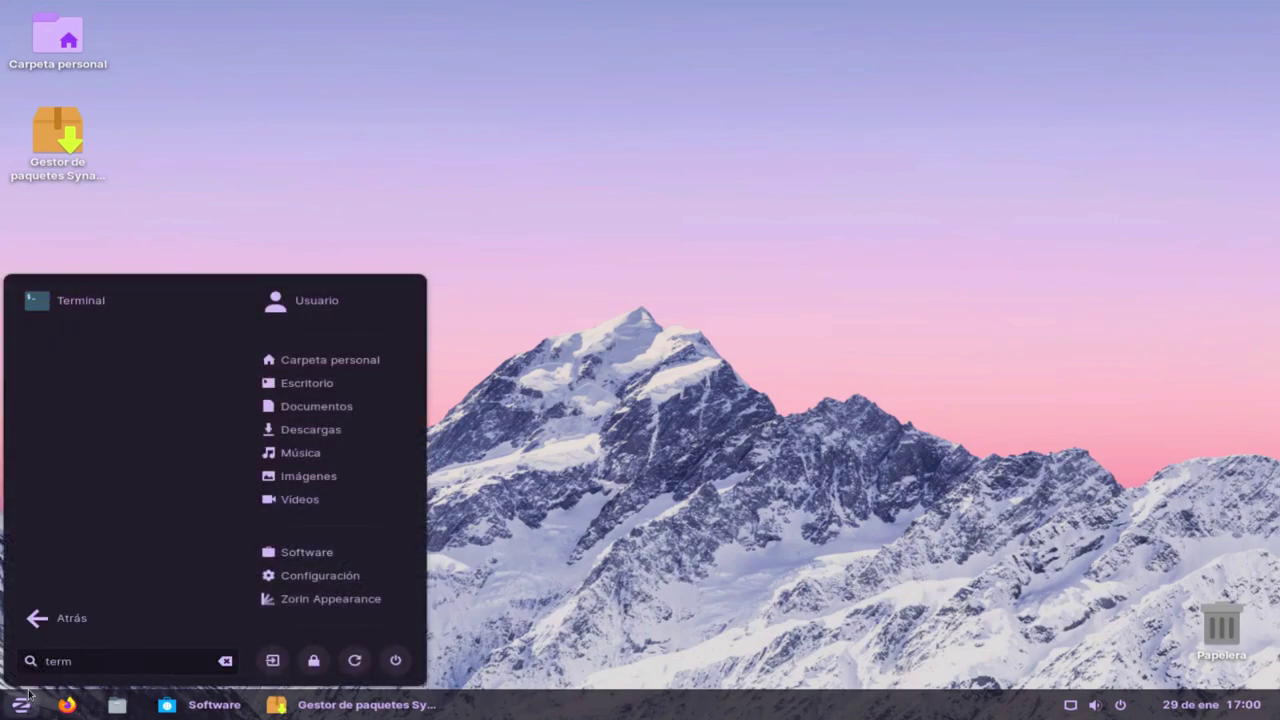
click(90, 302)
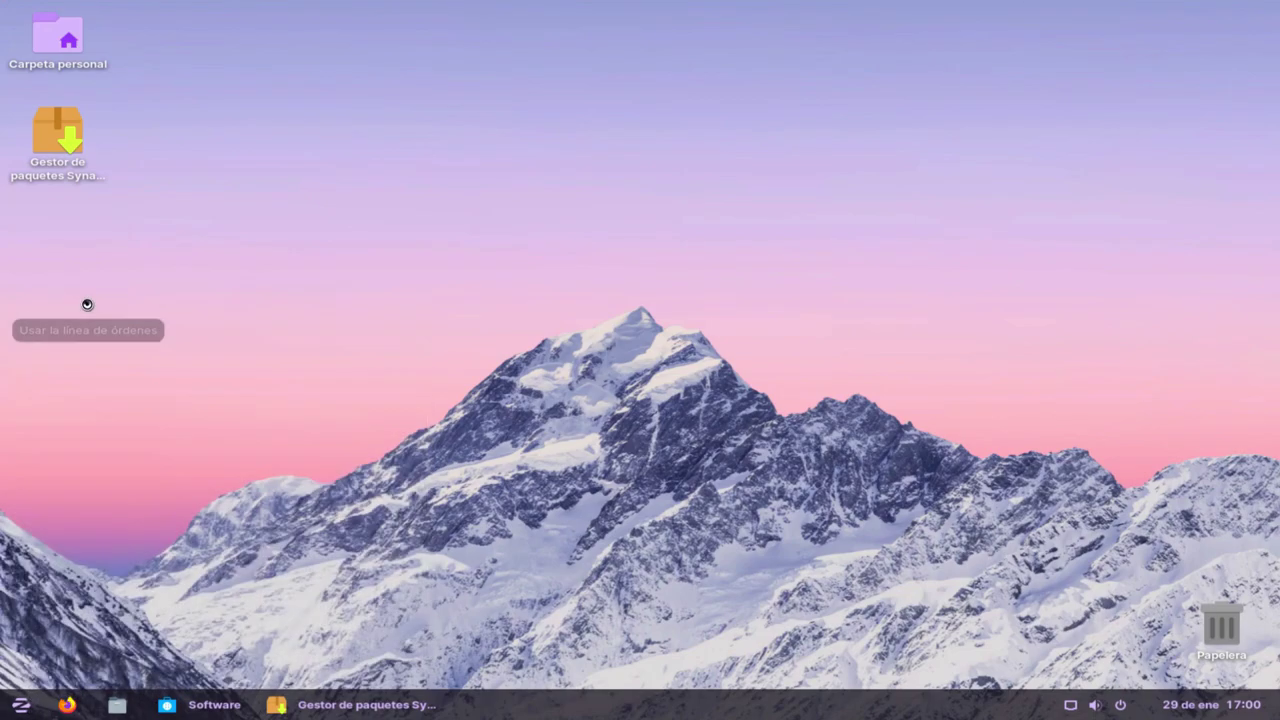
text(ps -)
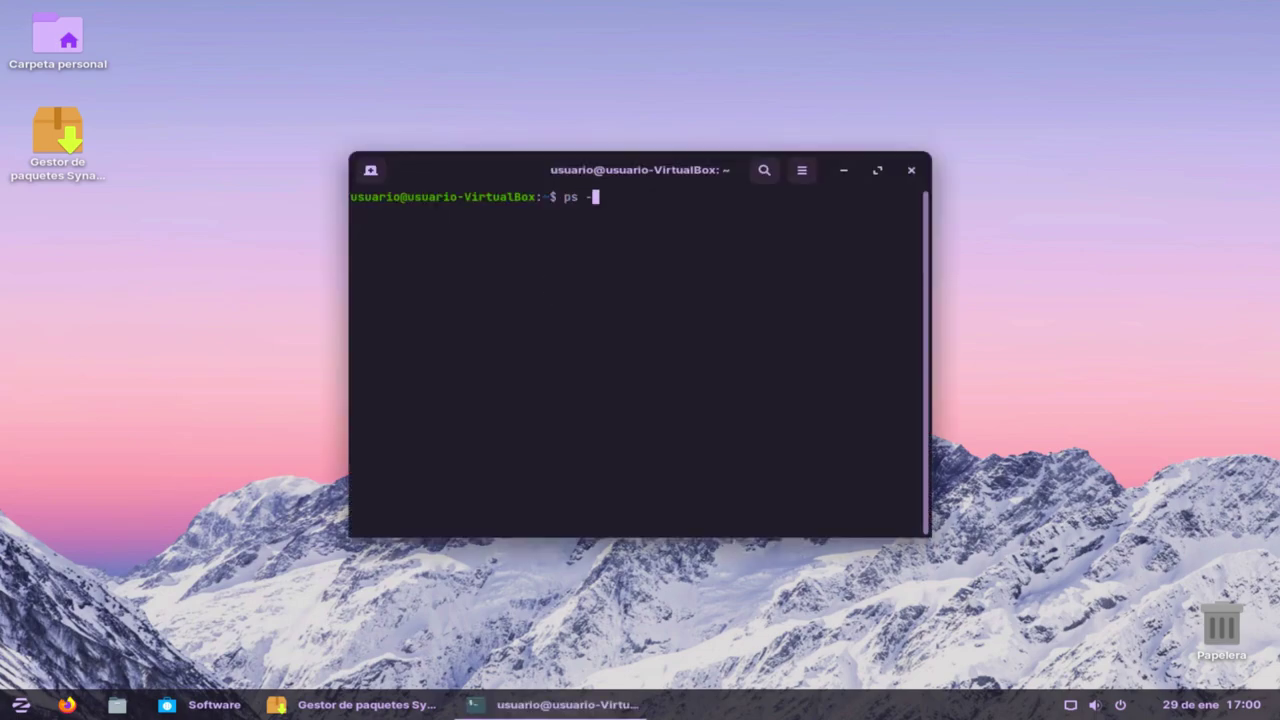
text(aux)
click(877, 170)
text(|)
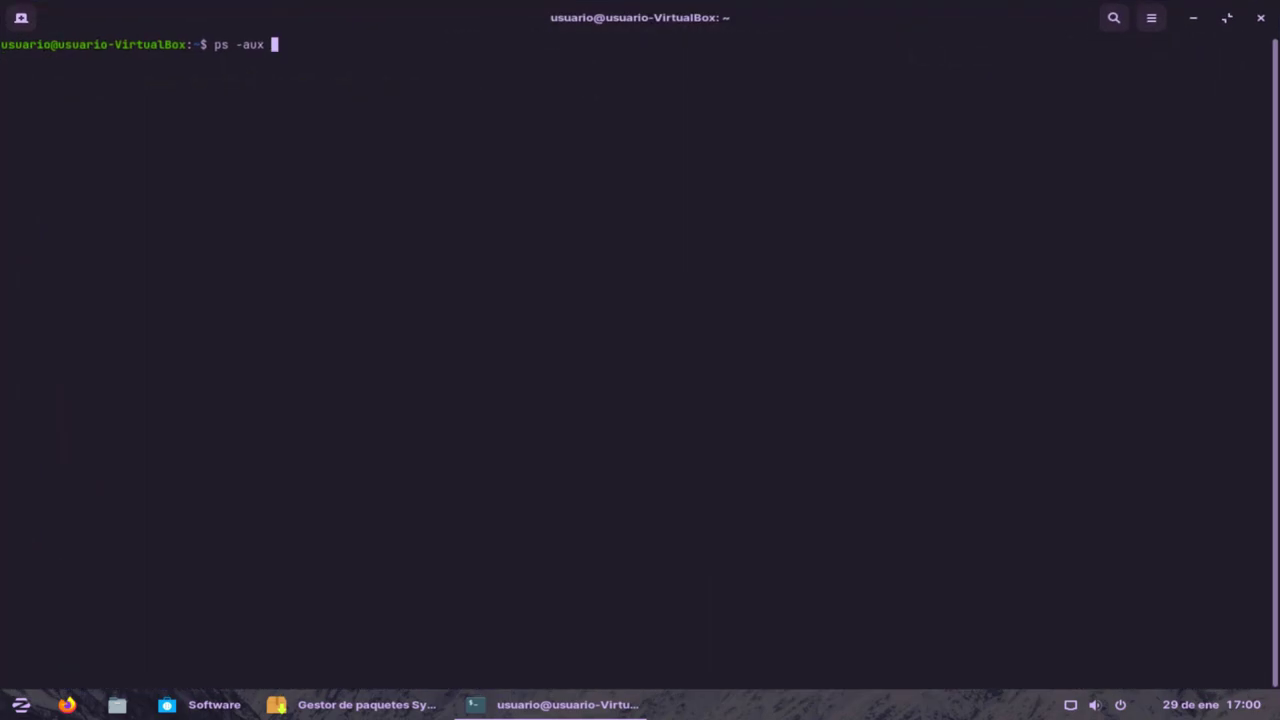
text( more)
key(Return)
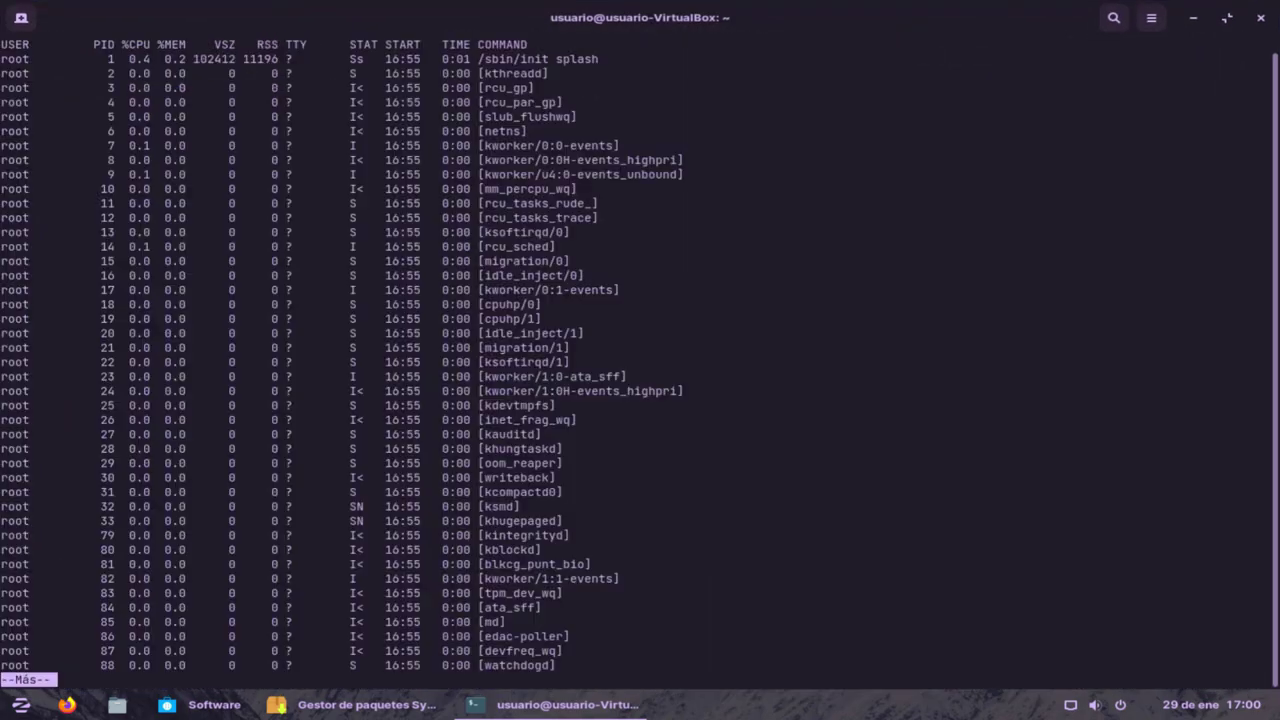
key(space)
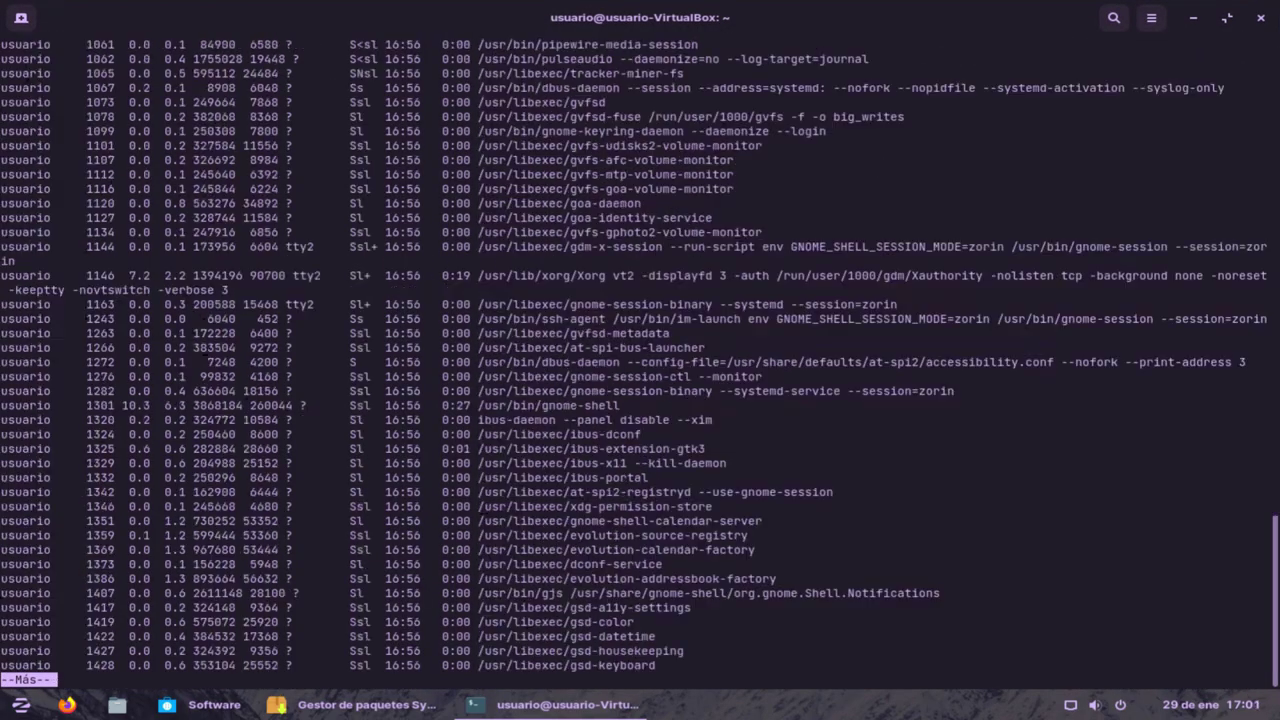
key(space)
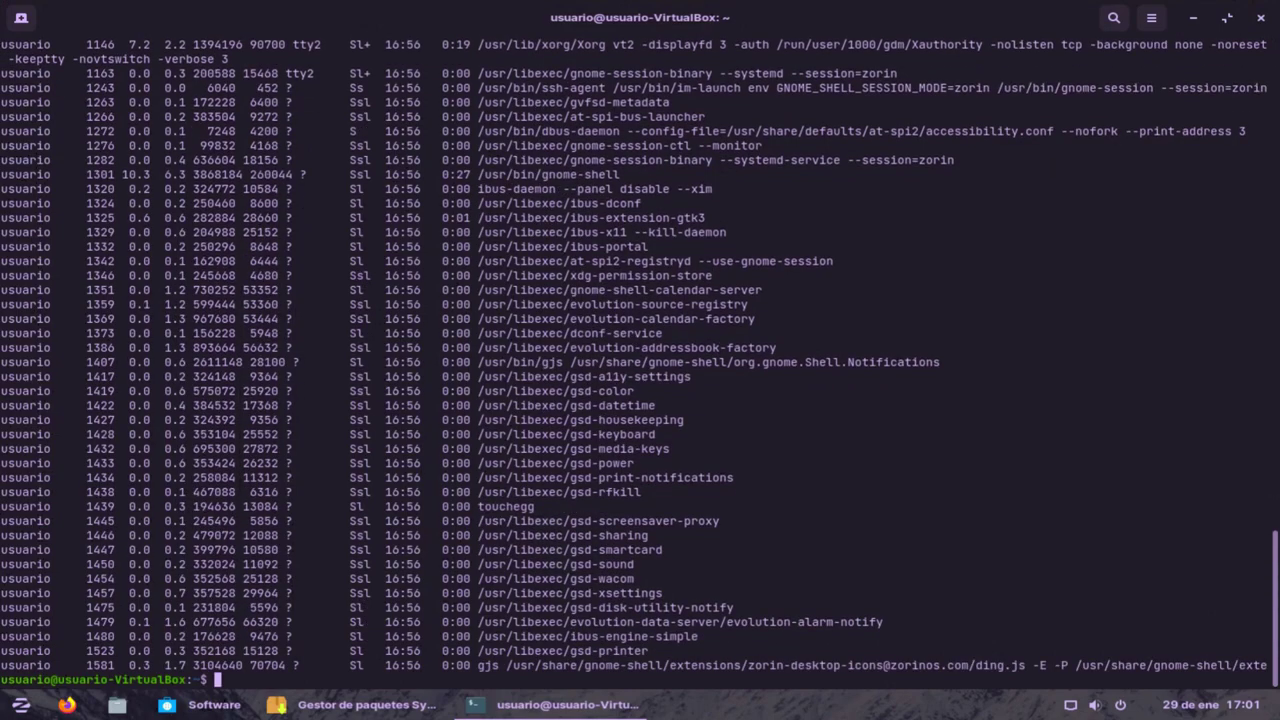
Filter the running processes by "store" with "ps -aux | grep store".
key(Up)
key(BackSpace)
key(BackSpace)
key(BackSpace)
key(BackSpace)
text(grep store)
key(Return)
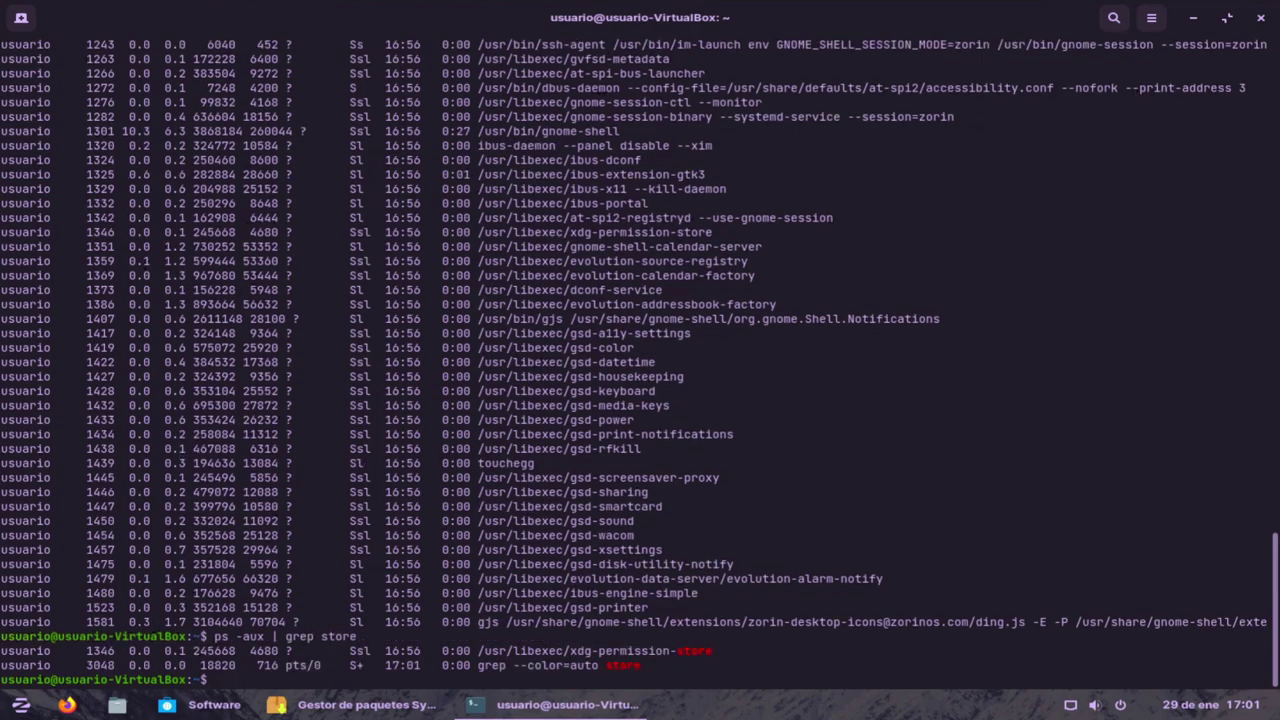
Reuse the process listing command and replace its grep search term with "inst".
key(Up)
key(BackSpace)
key(BackSpace)
key(BackSpace)
key(BackSpace)
key(BackSpace)
text(inst)
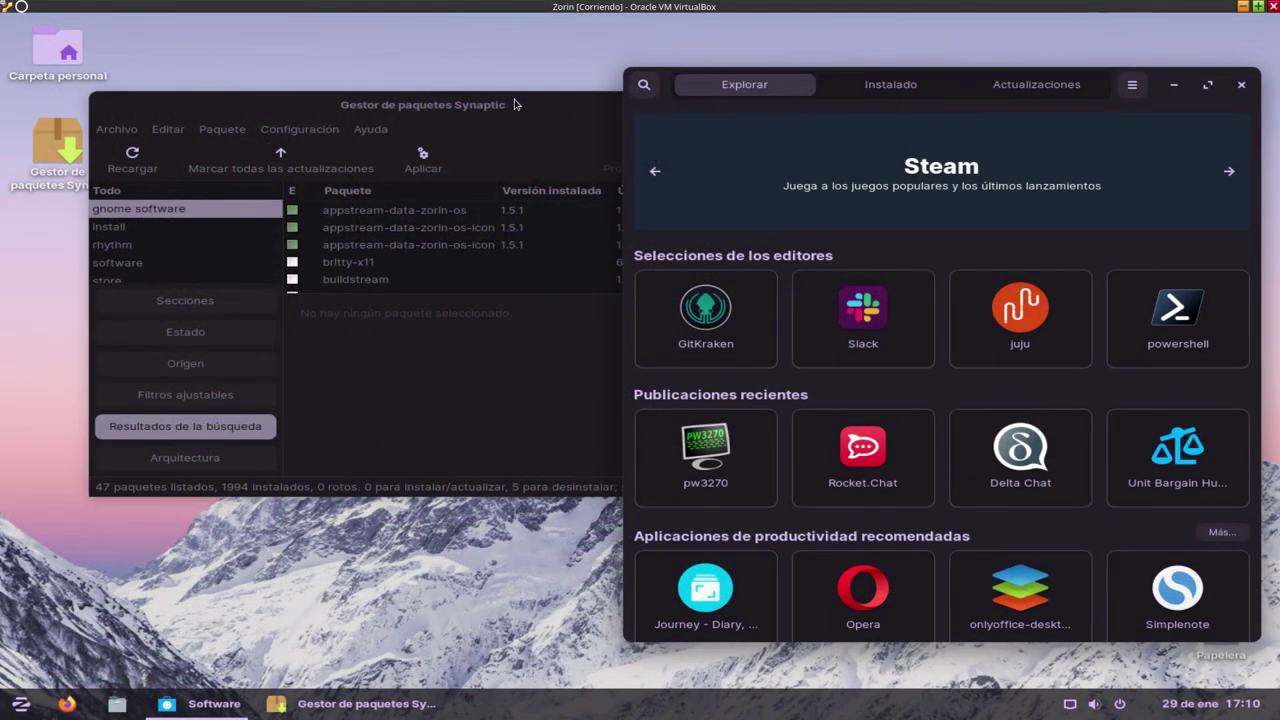
Move the package manager clear of the Software store, open a terminal and run xprop on the store window.
drag(515, 104, 450, 132)
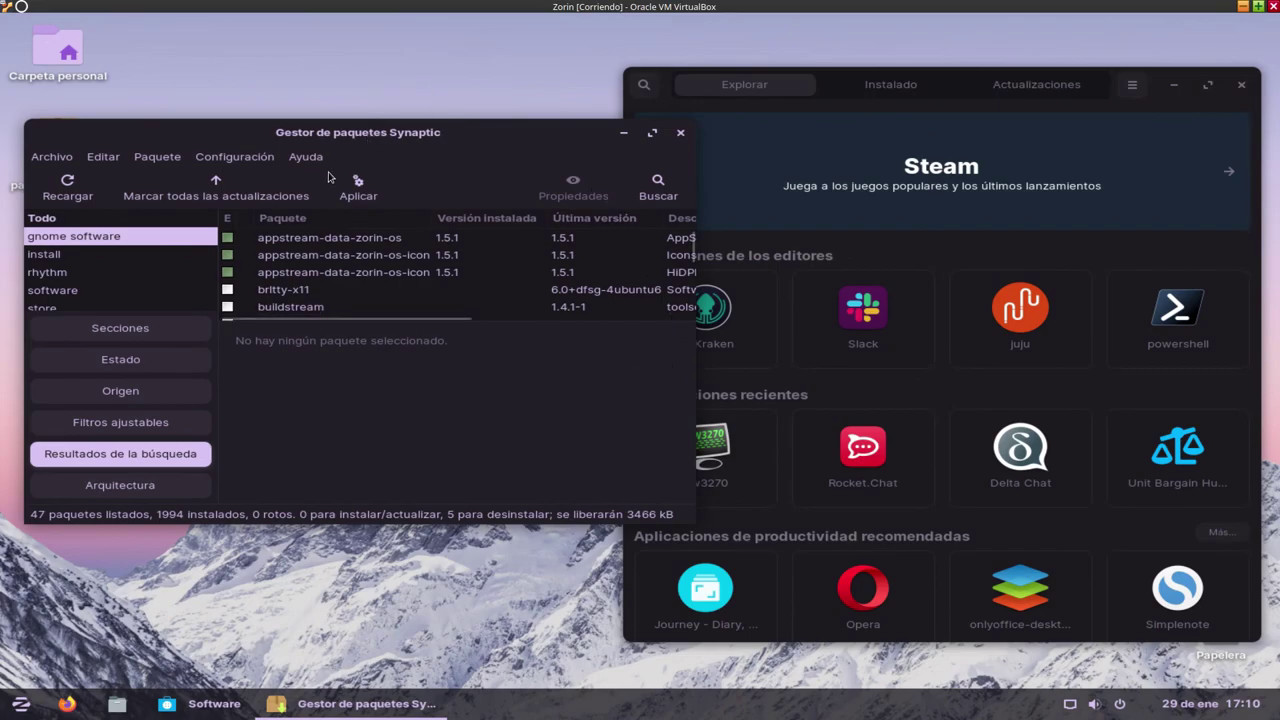
click(20, 704)
text(termin)
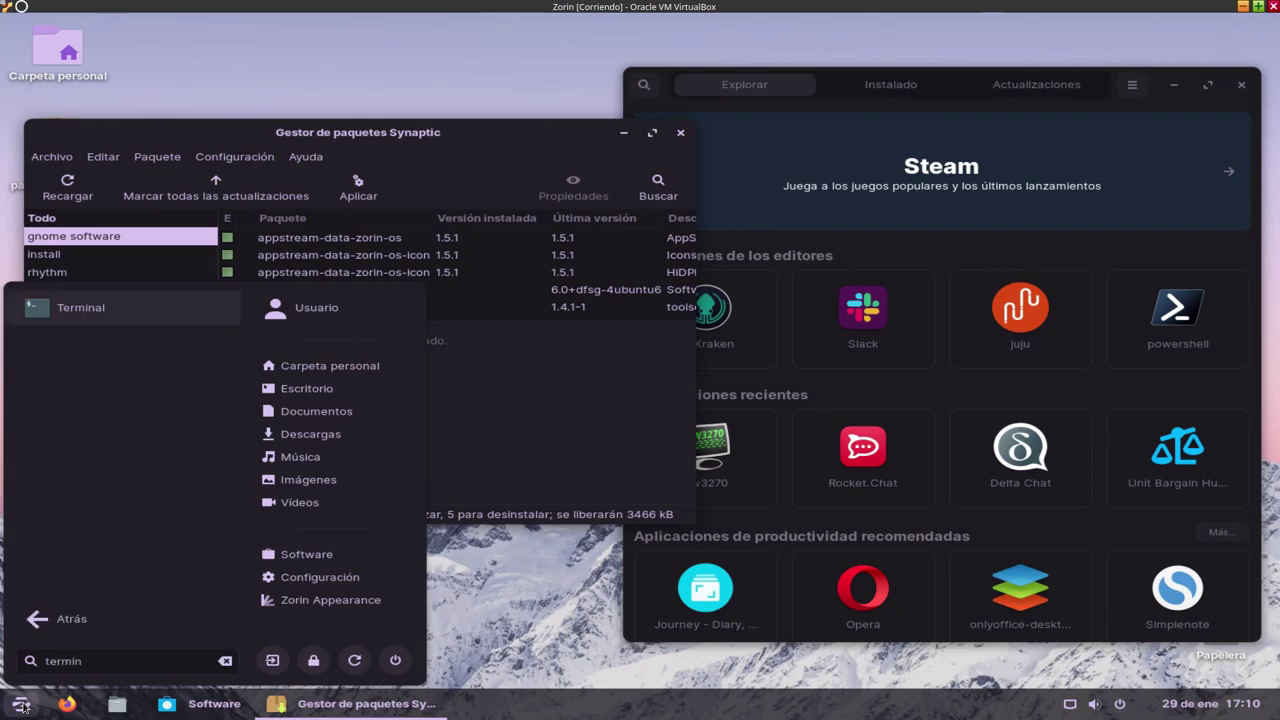
click(125, 317)
text(xprop)
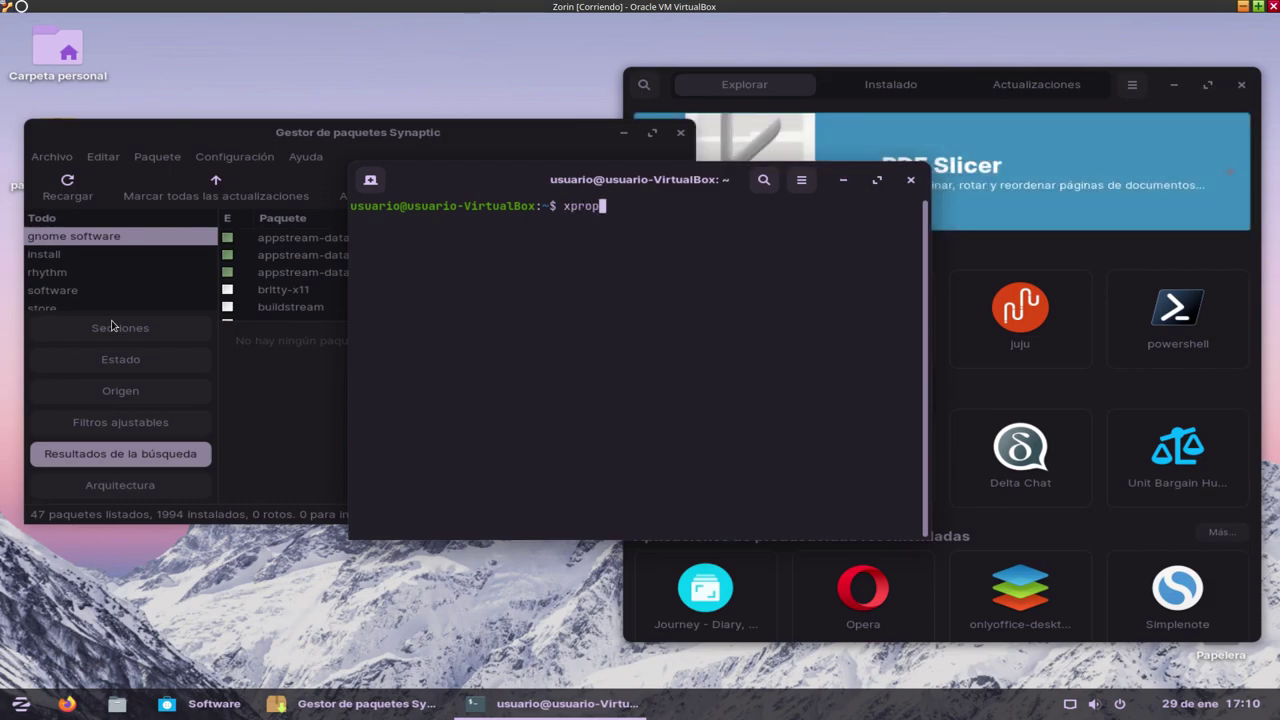
key(Return)
click(1101, 249)
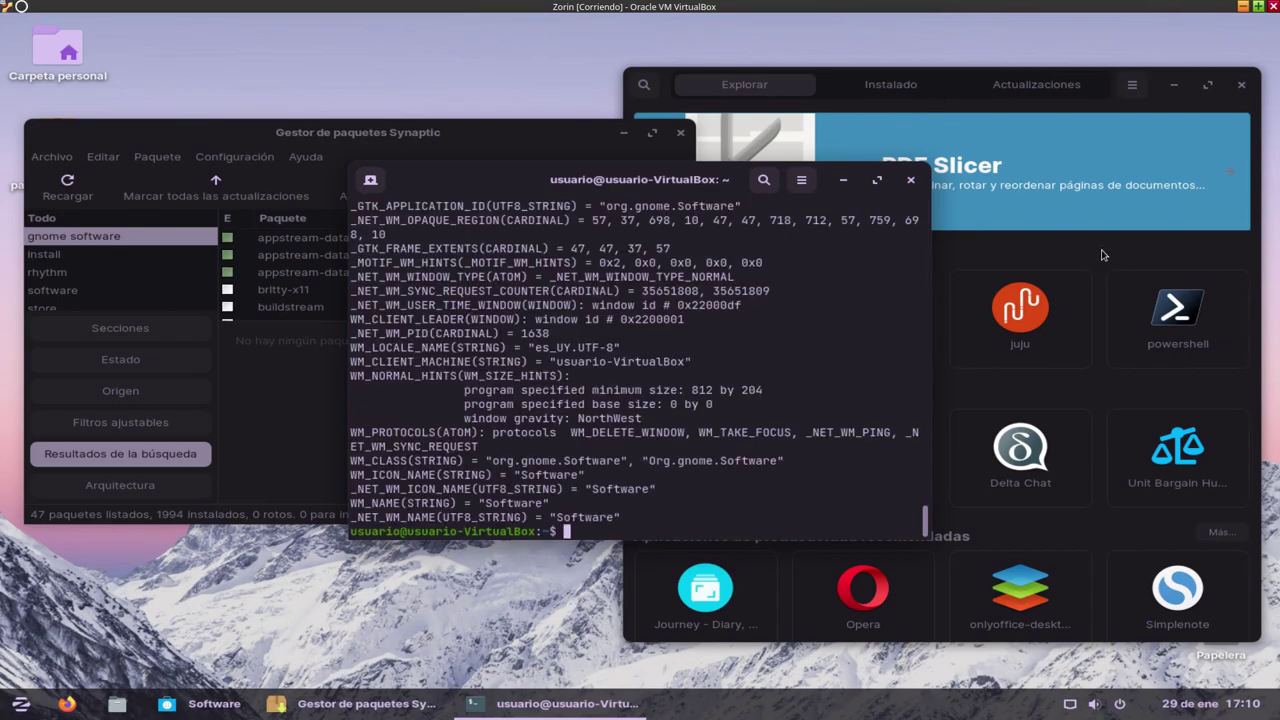
Maximise the terminal and examine the xprop output, highlighting the GTK application ID and WM_CLASS lines.
click(877, 180)
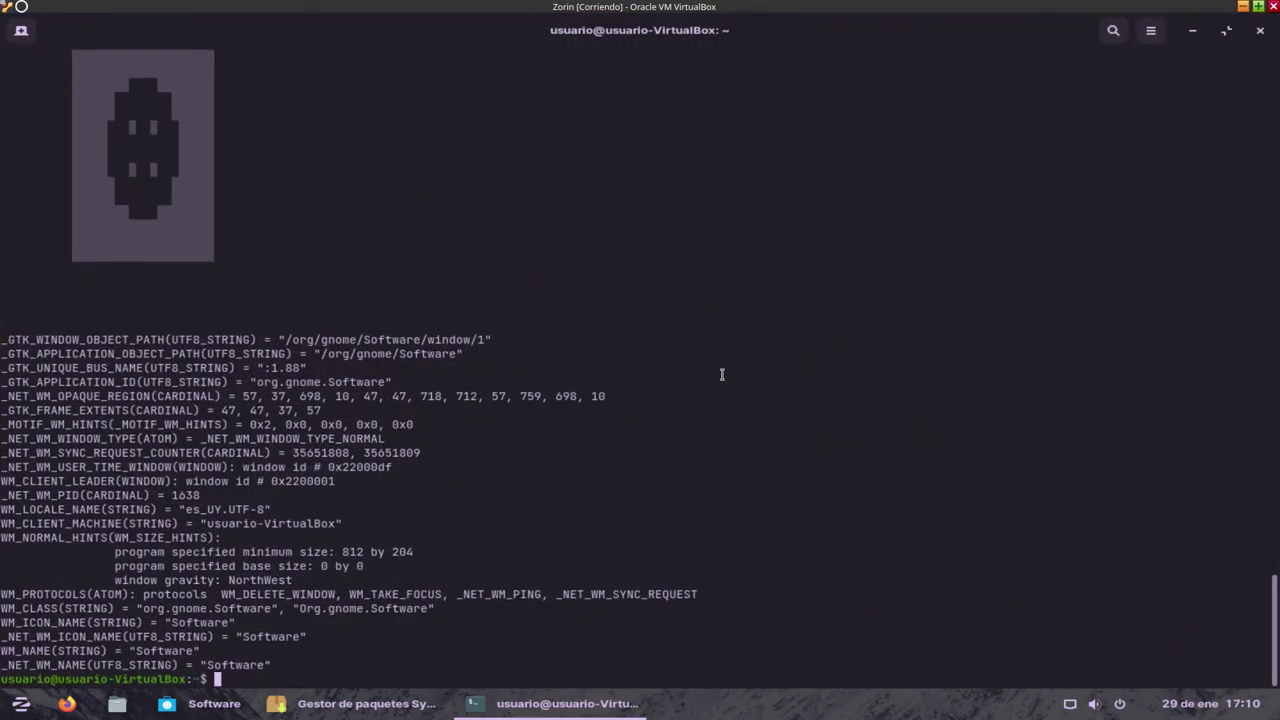
scroll(168, 94, up, 15)
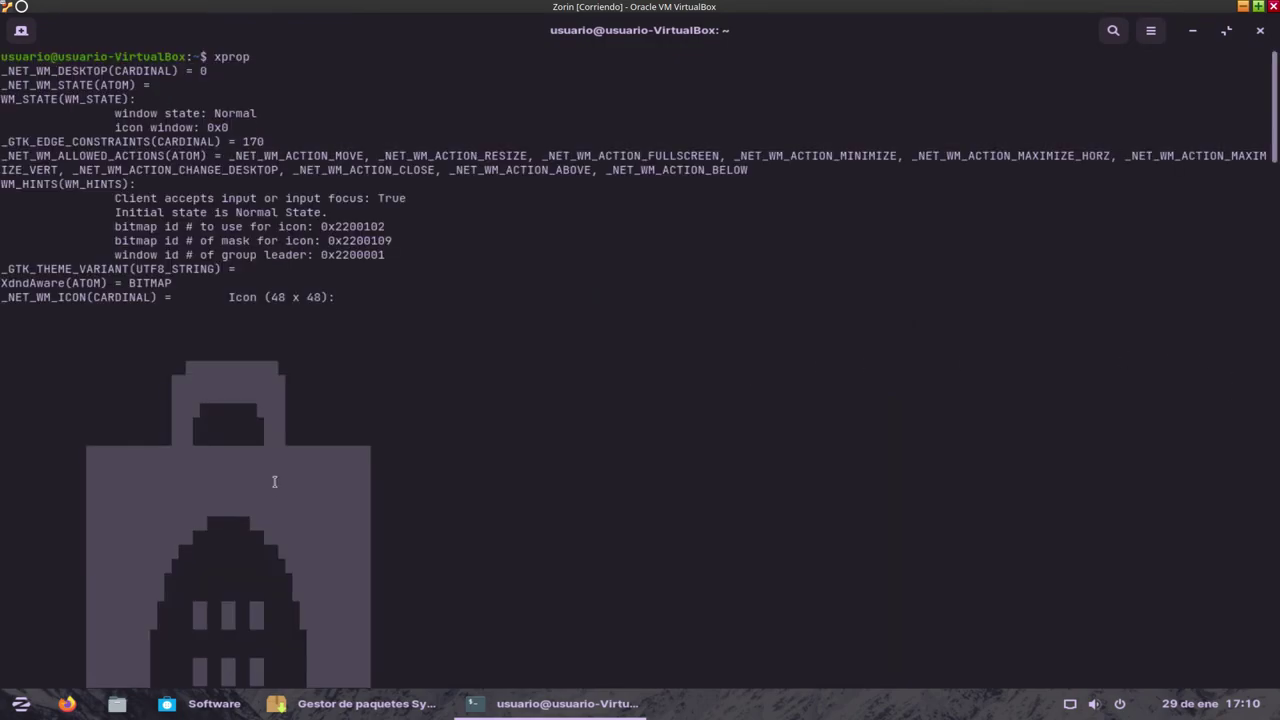
scroll(278, 485, down, 8)
scroll(186, 376, down, 6)
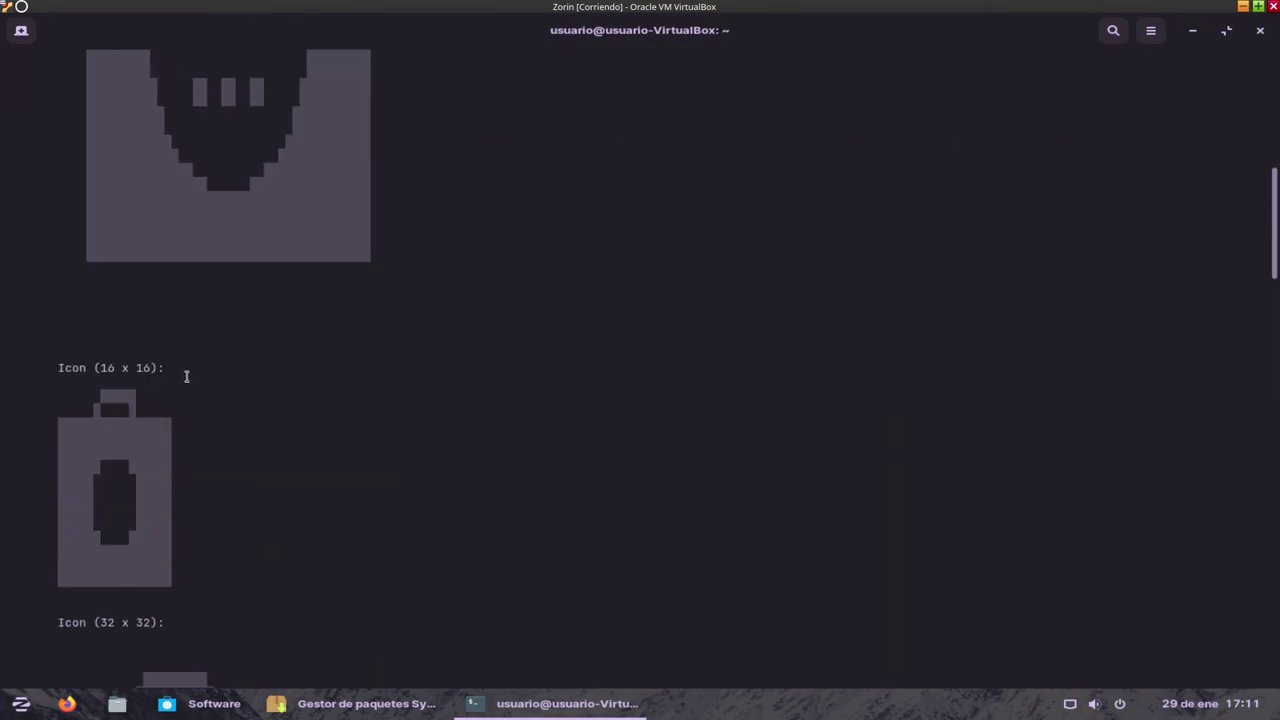
scroll(174, 362, down, 20)
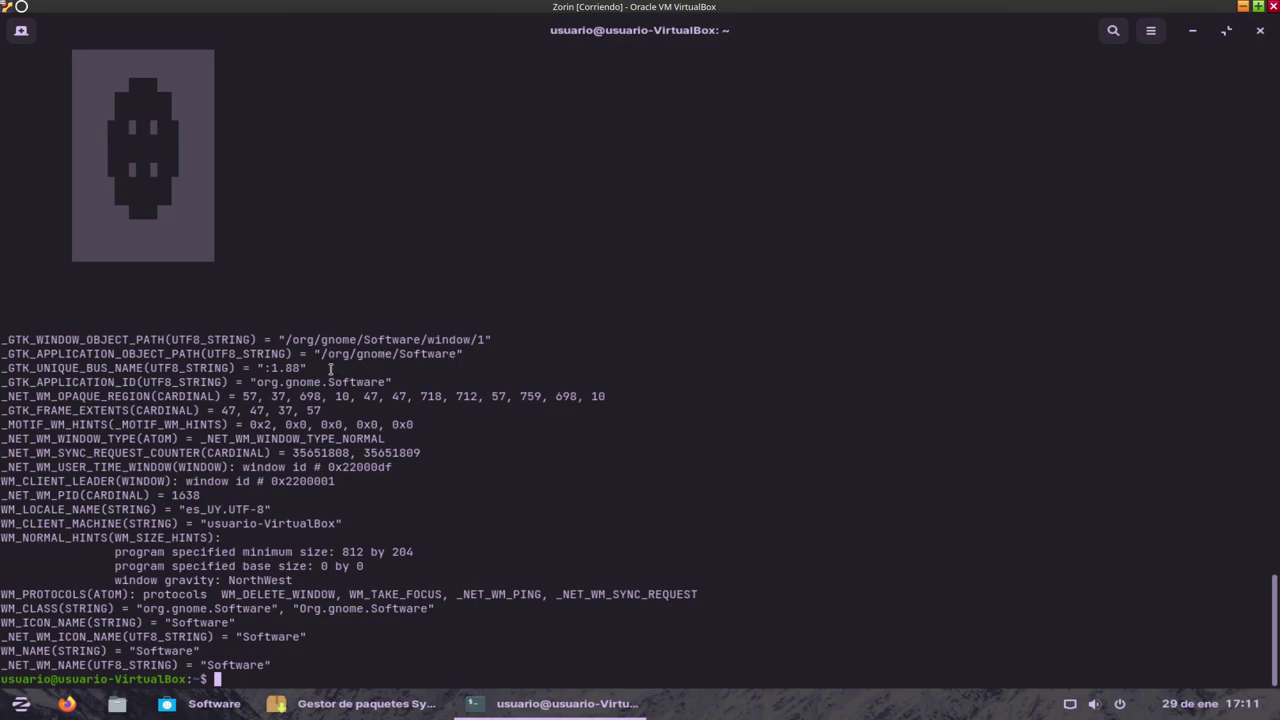
triple_click(4, 384)
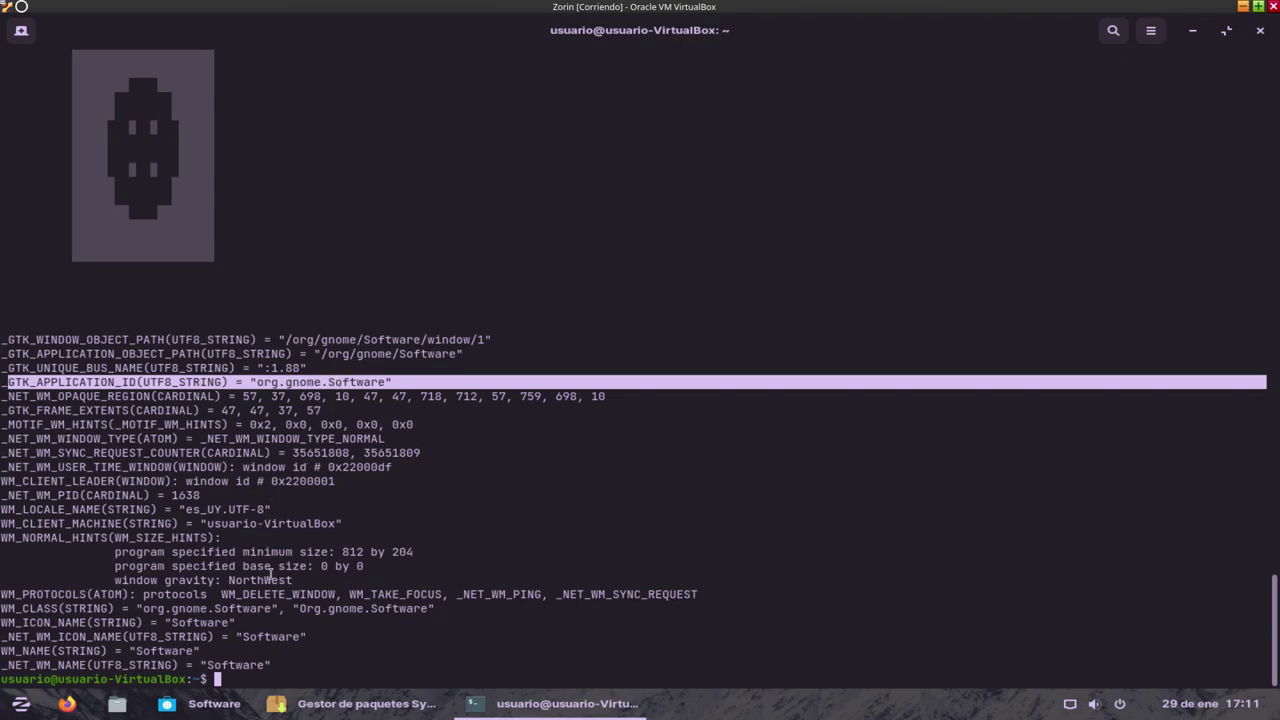
drag(6, 610, 450, 604)
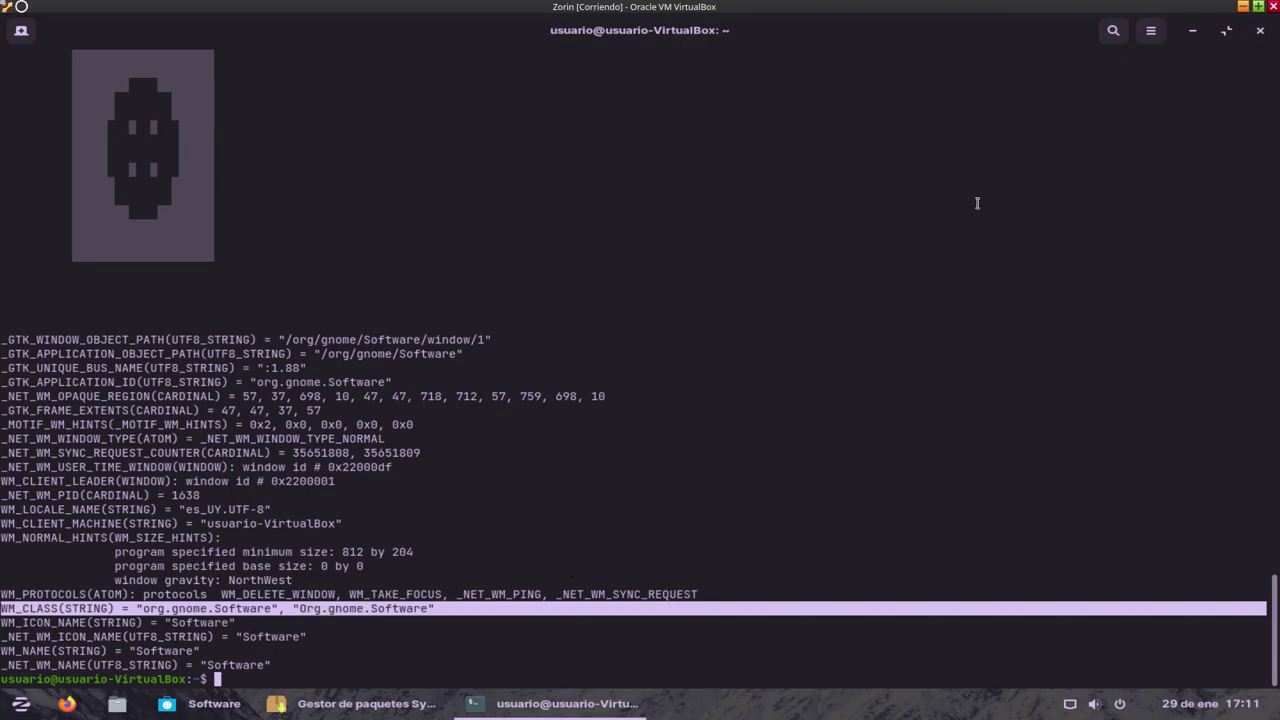
Close the terminal and Software store, maximise the package manager and search the packages for "org gnome software".
click(1260, 30)
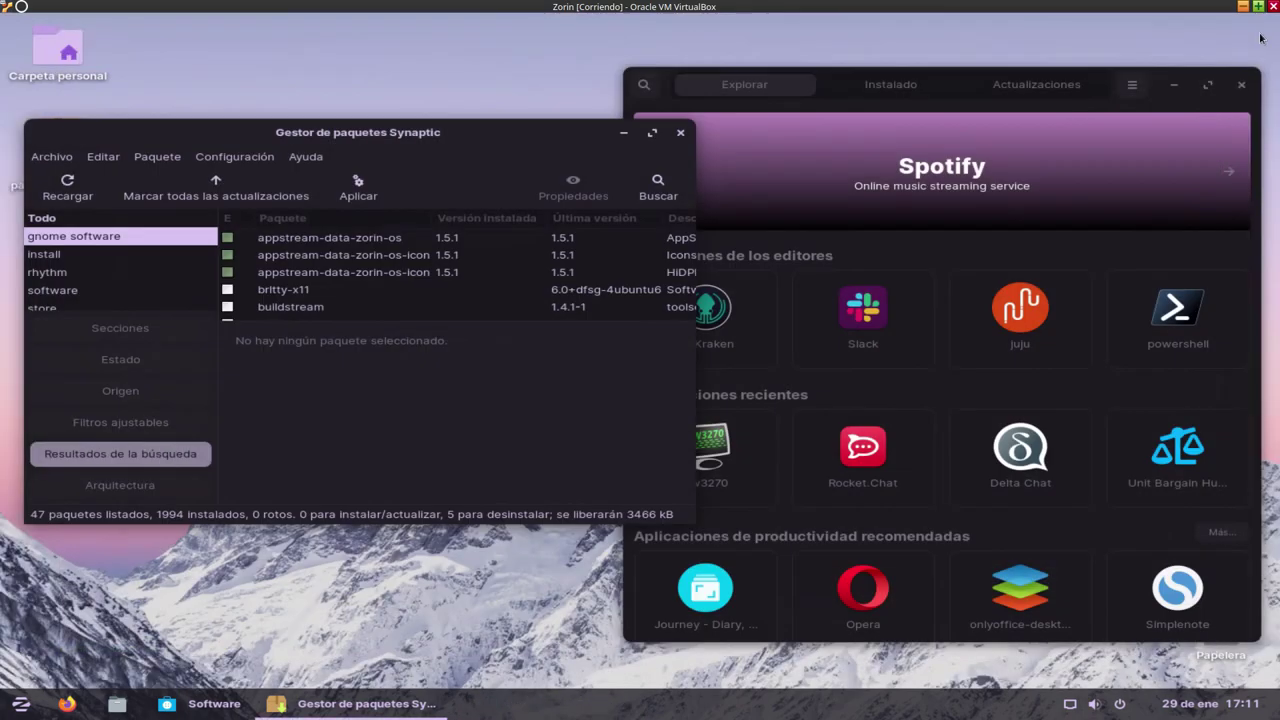
click(1241, 86)
click(650, 132)
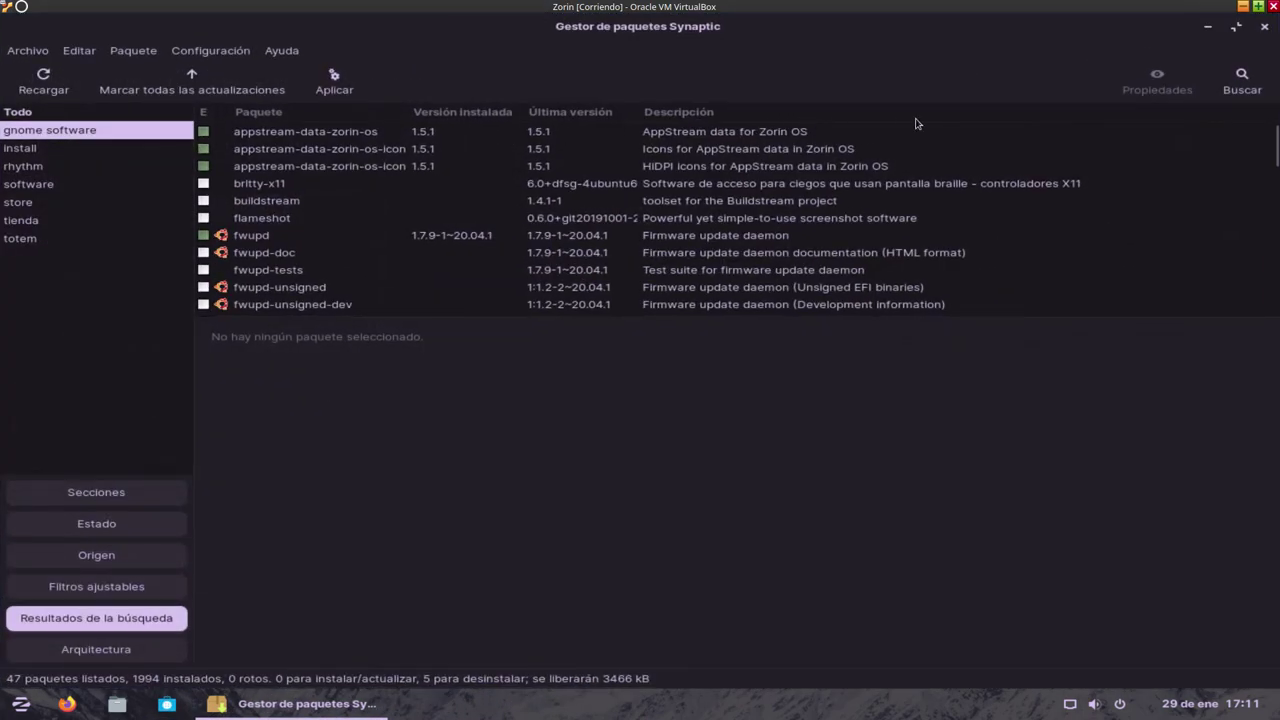
click(1242, 80)
key(BackSpace)
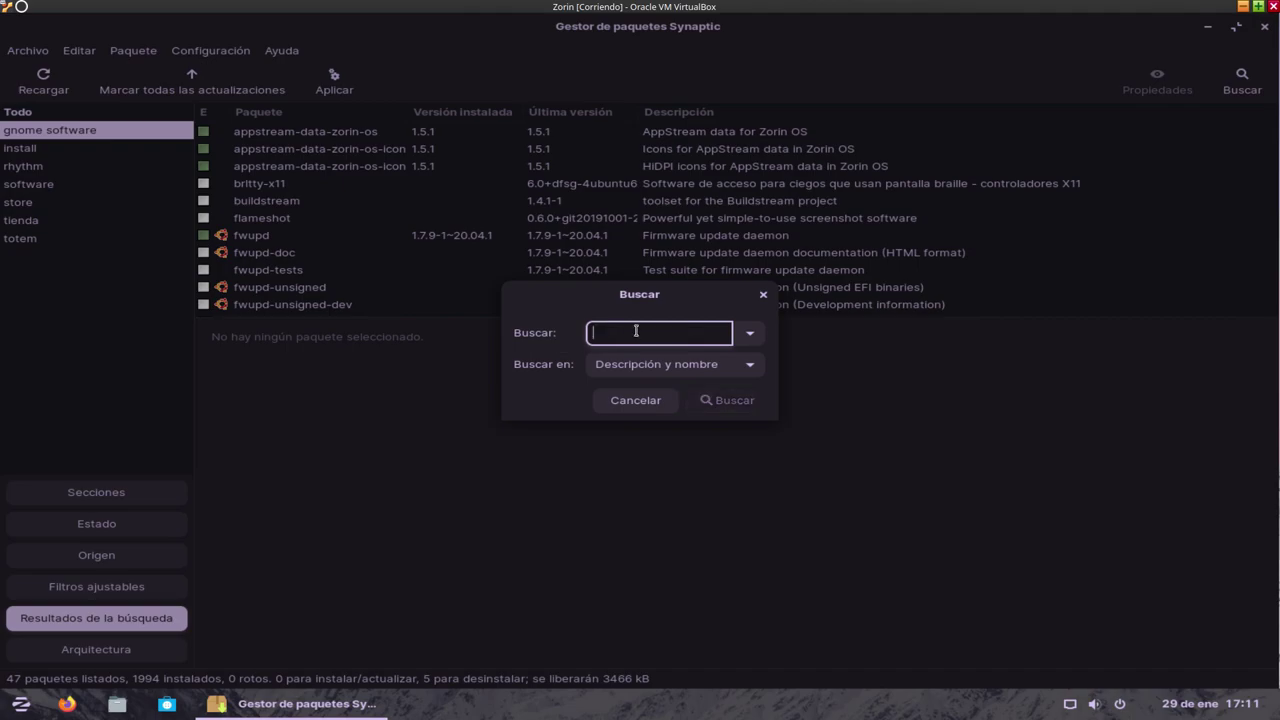
text(org g)
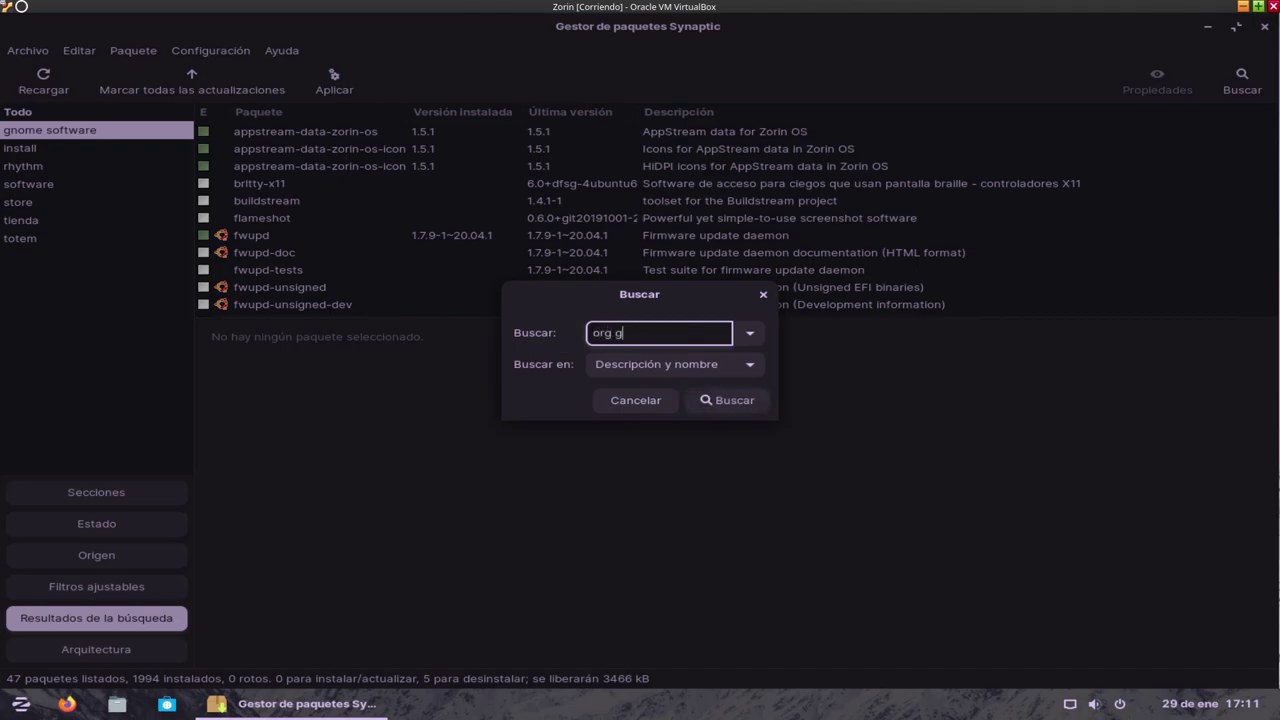
text(nome software)
key(Return)
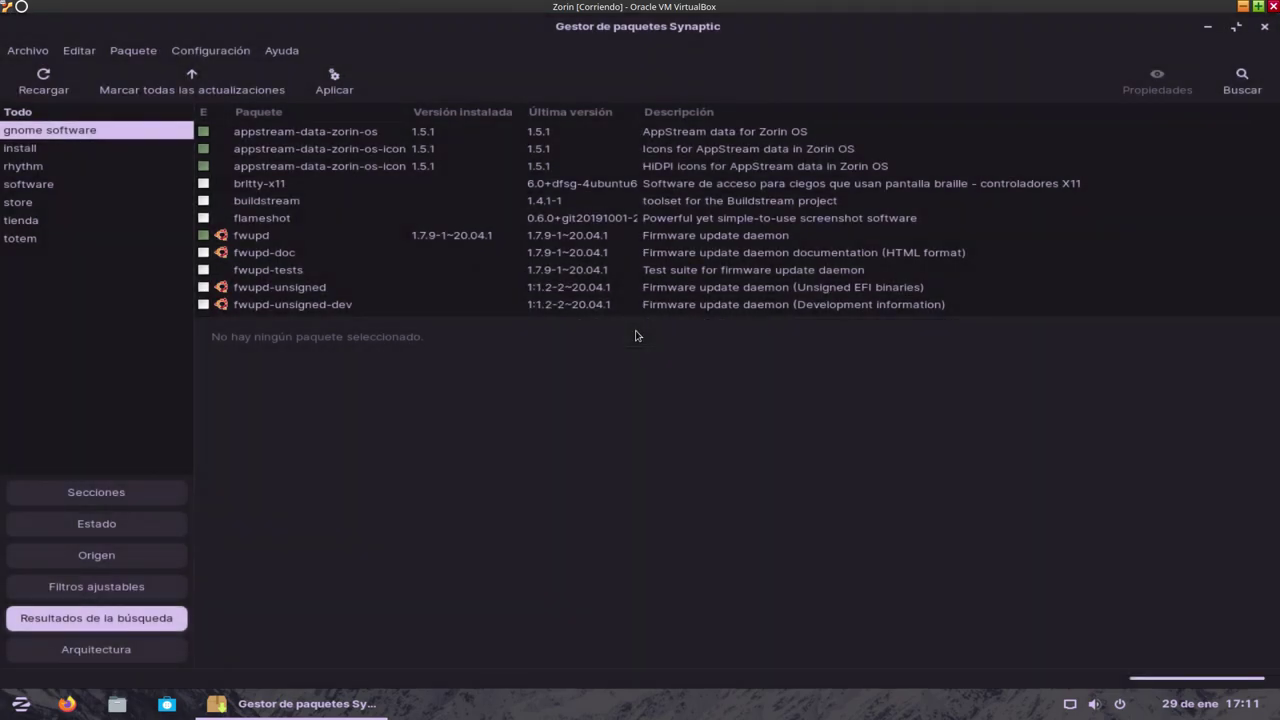
Shorten the package search to "gnome software" and look through the results for the store's package.
click(1242, 80)
click(615, 336)
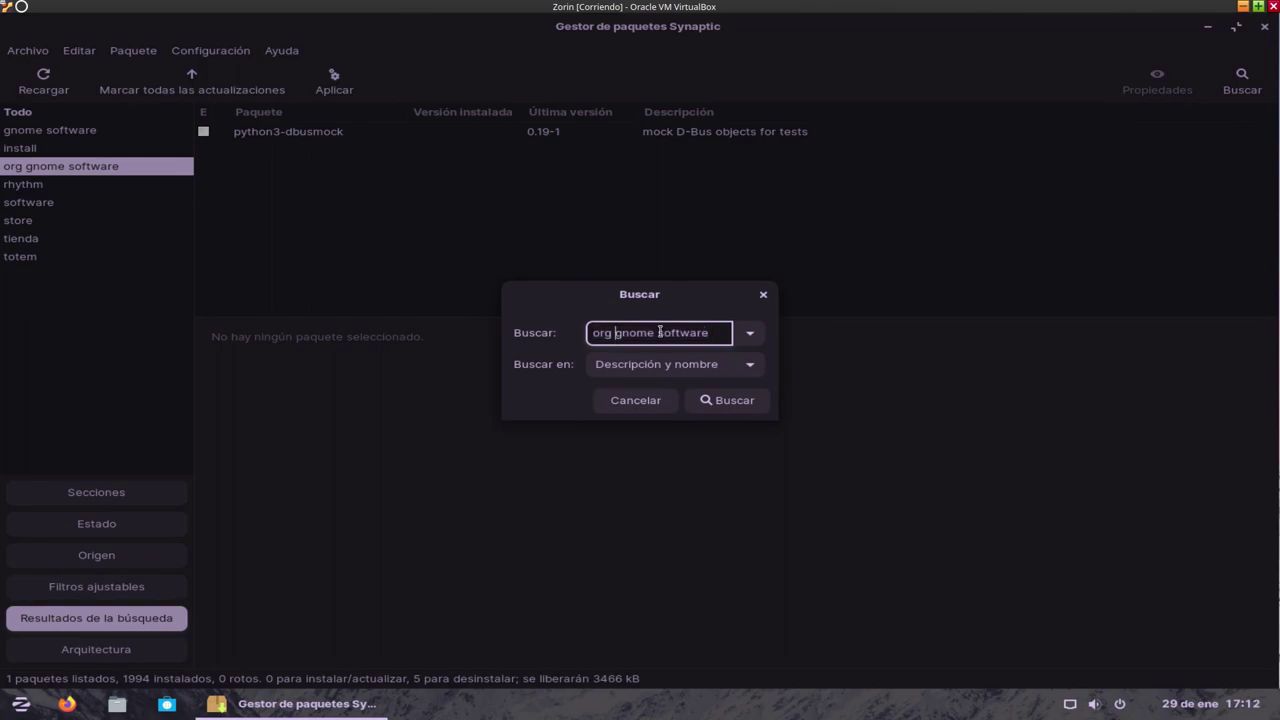
key(BackSpace)
key(BackSpace)
key(BackSpace)
key(BackSpace)
key(Return)
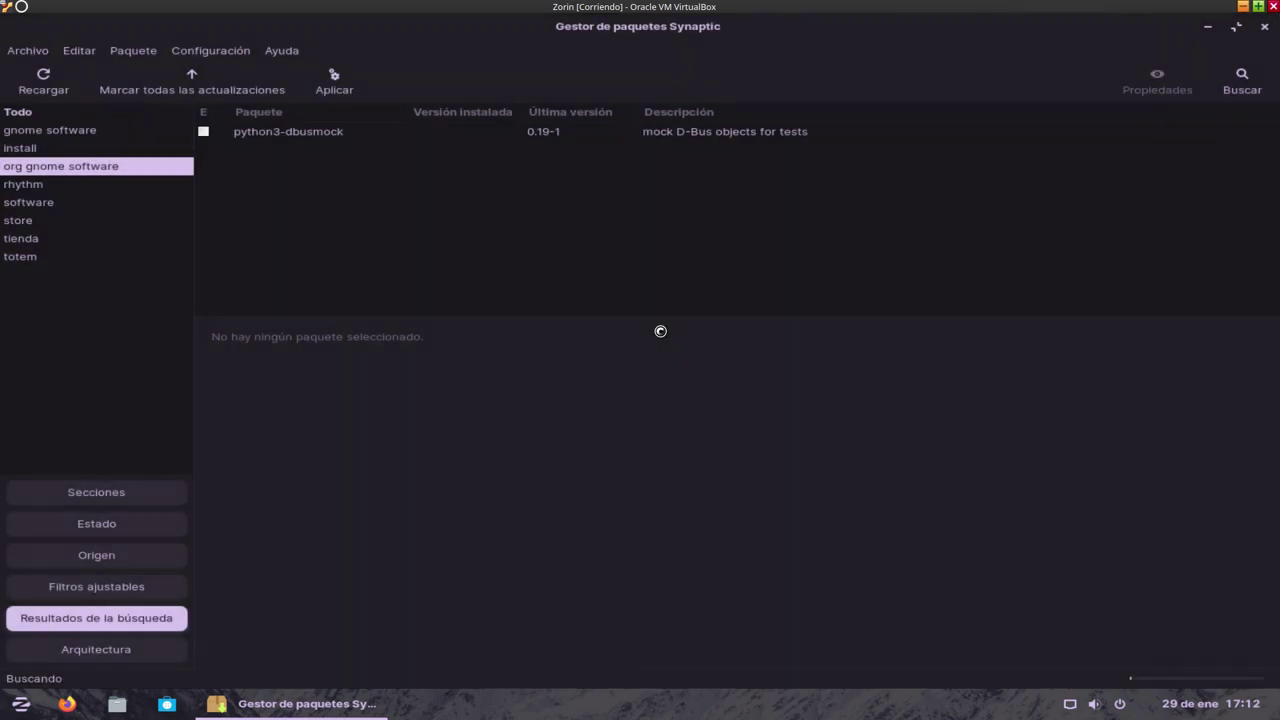
scroll(340, 210, down, 5)
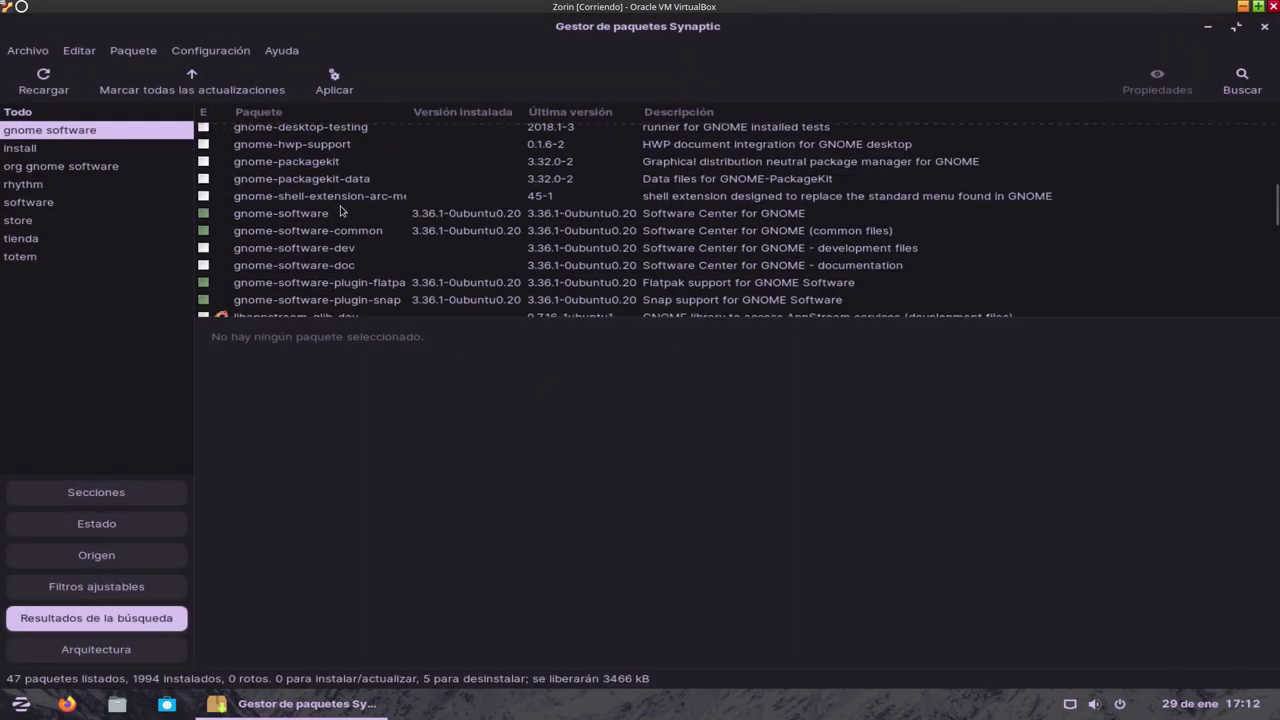
Try to mark the gnome-software package for complete removal, review the additional packages affected and cancel the change.
click(313, 218)
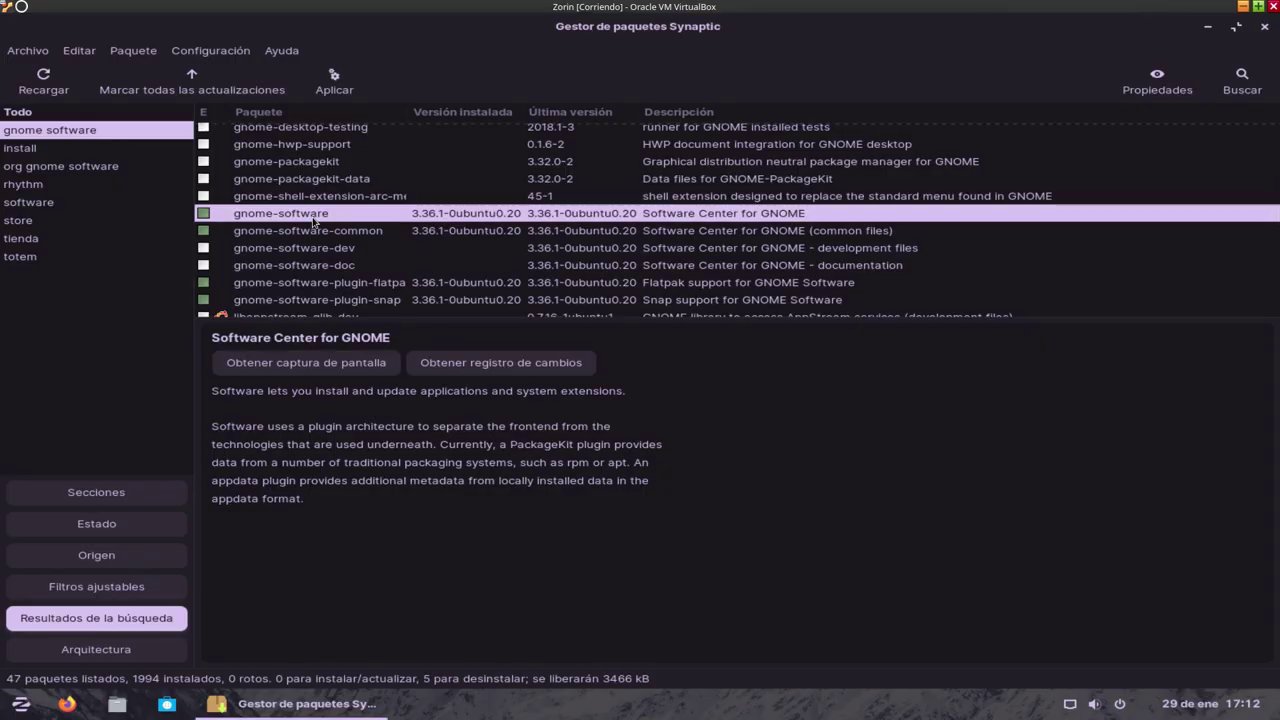
right_click(313, 220)
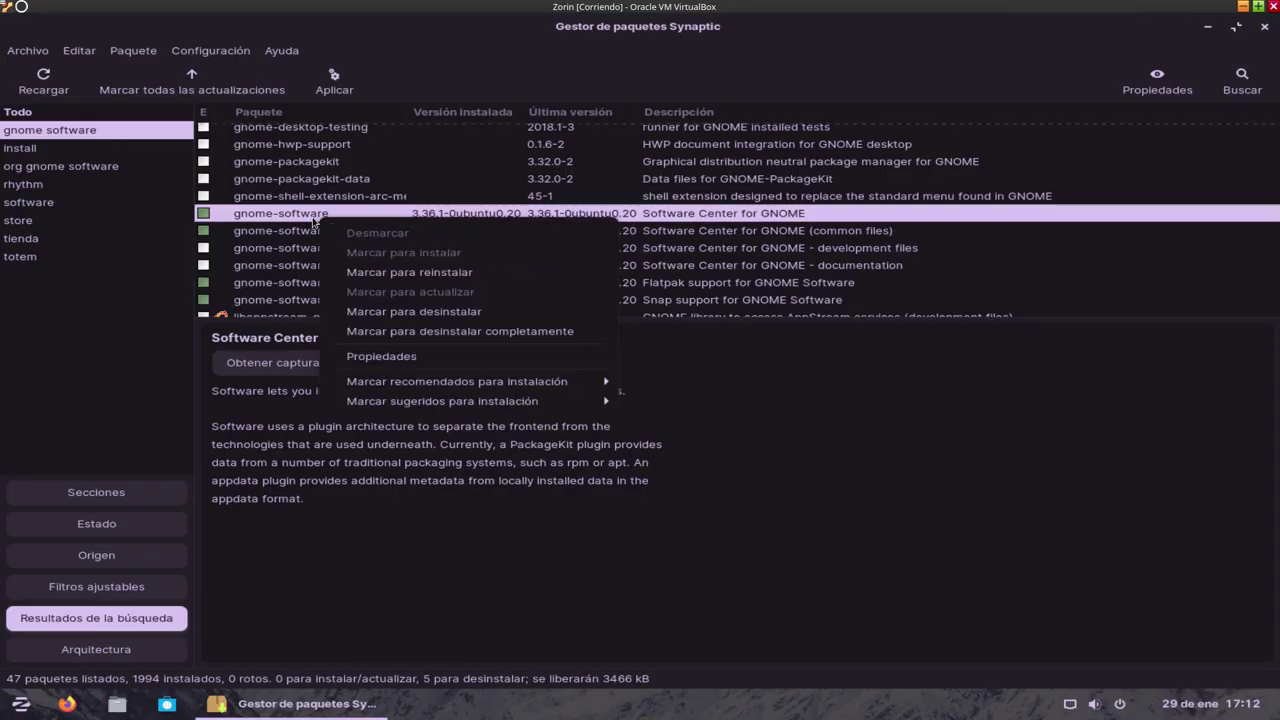
click(377, 330)
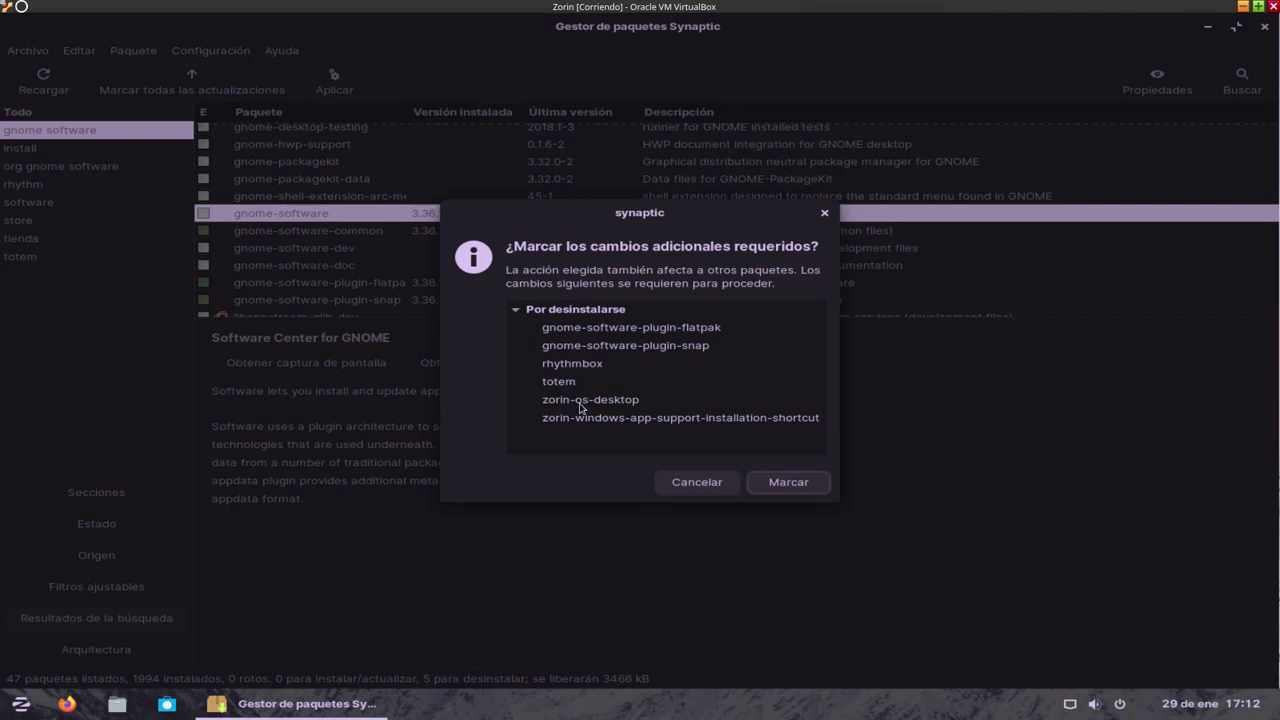
click(690, 482)
Try to mark gnome-software for ordinary removal, check the additional packages affected and cancel the change.
right_click(305, 217)
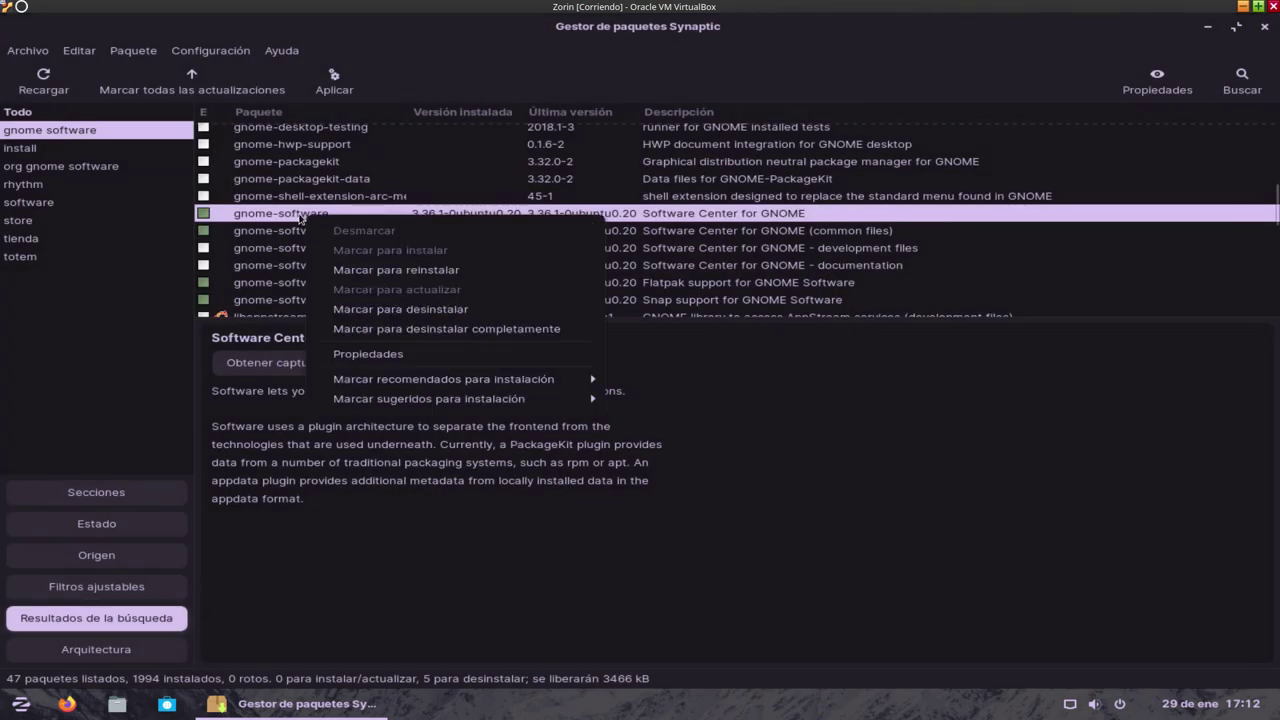
click(372, 309)
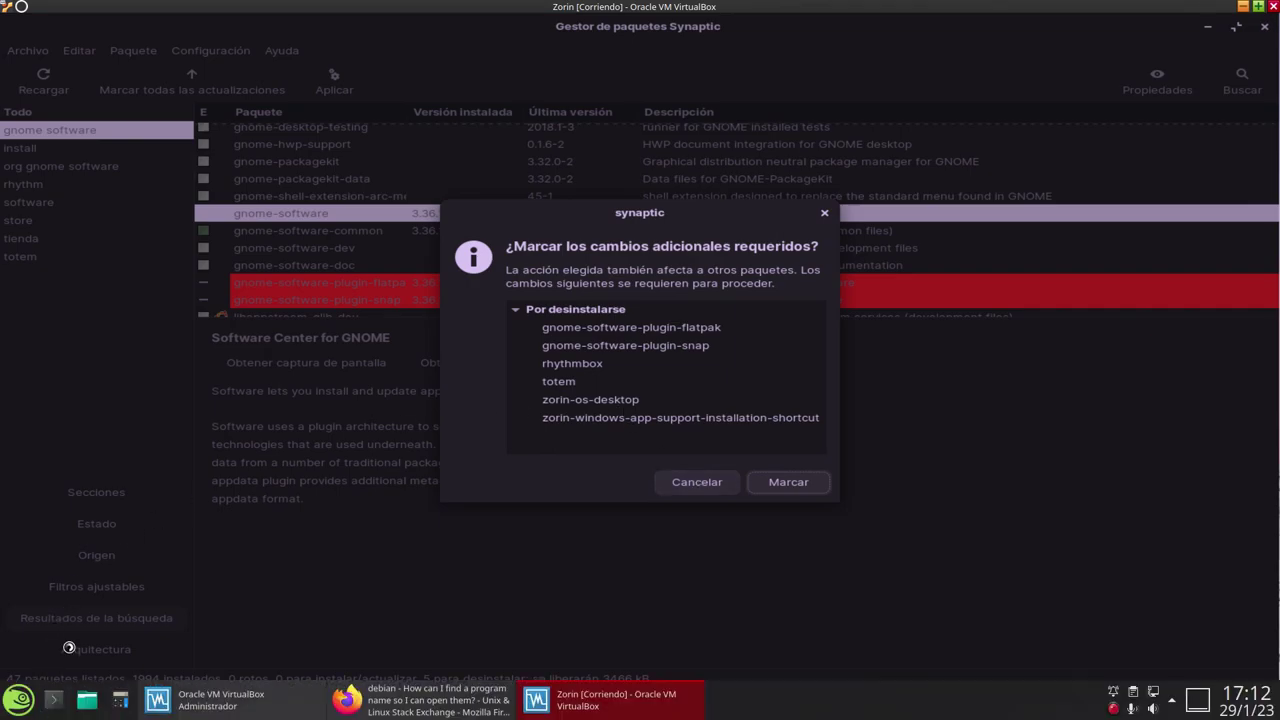
click(690, 482)
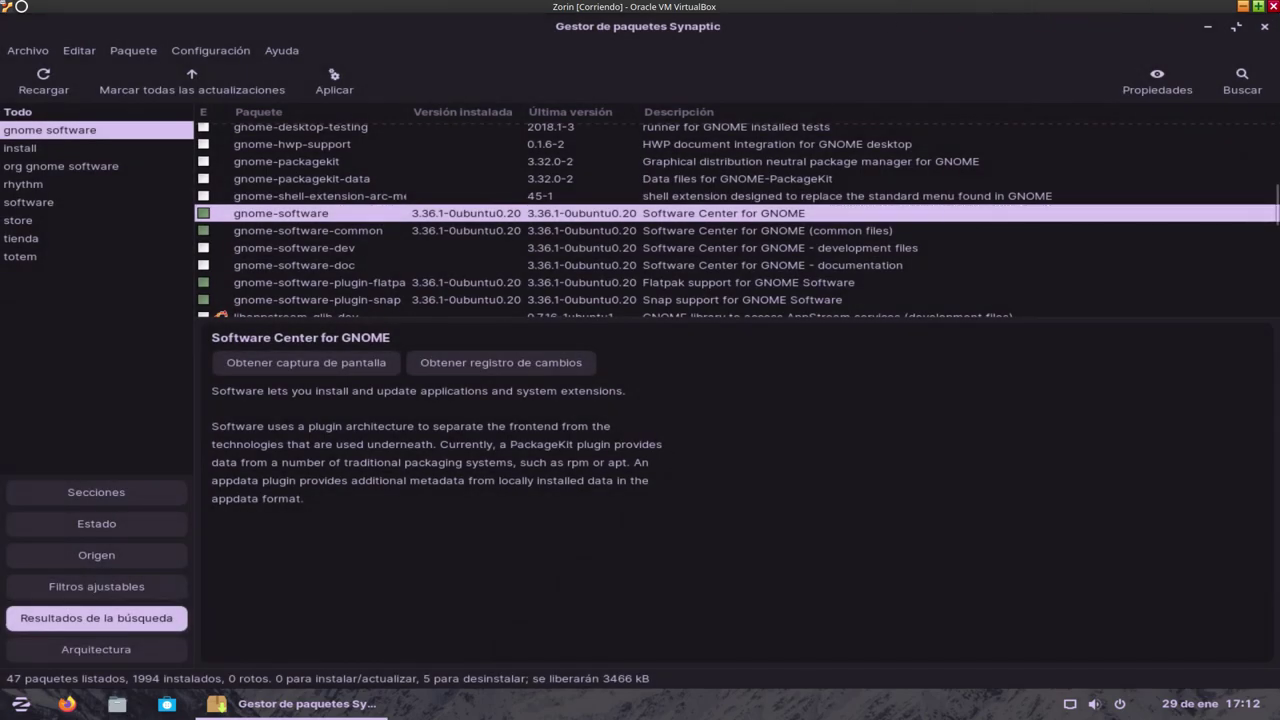
Quit the package manager, discarding the marked changes, and open the applications menu.
click(1264, 26)
click(910, 416)
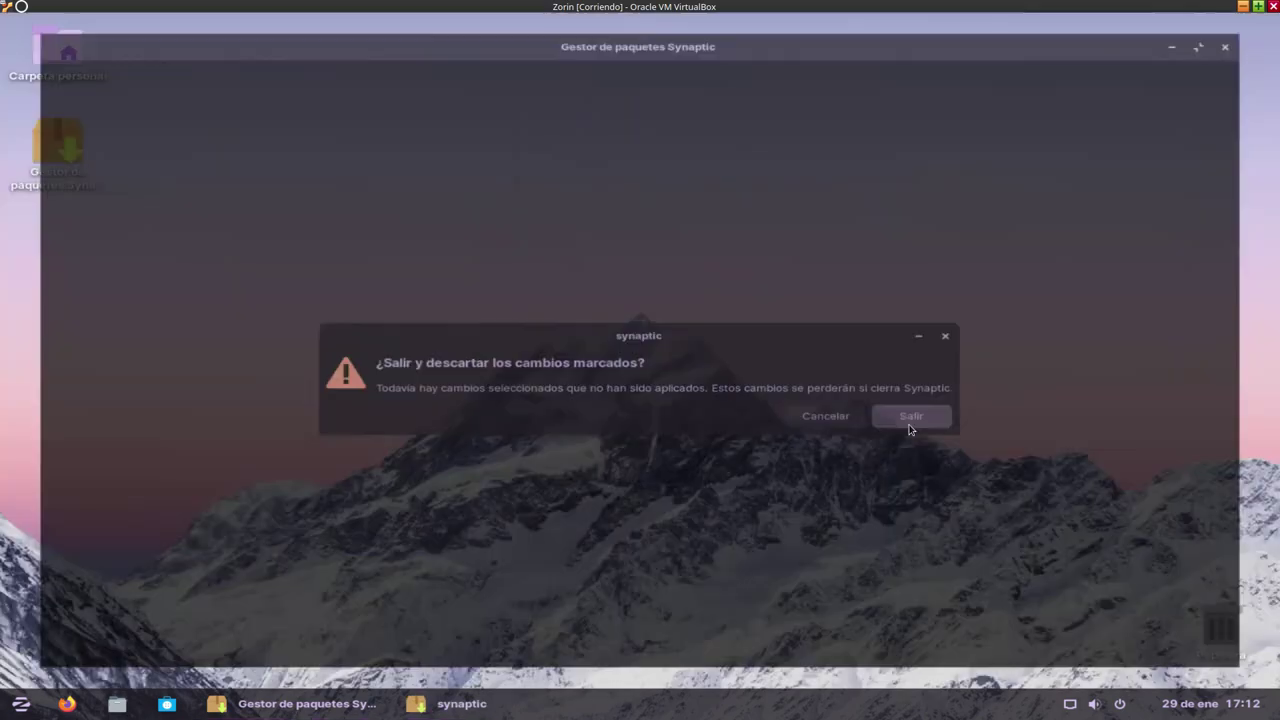
click(21, 704)
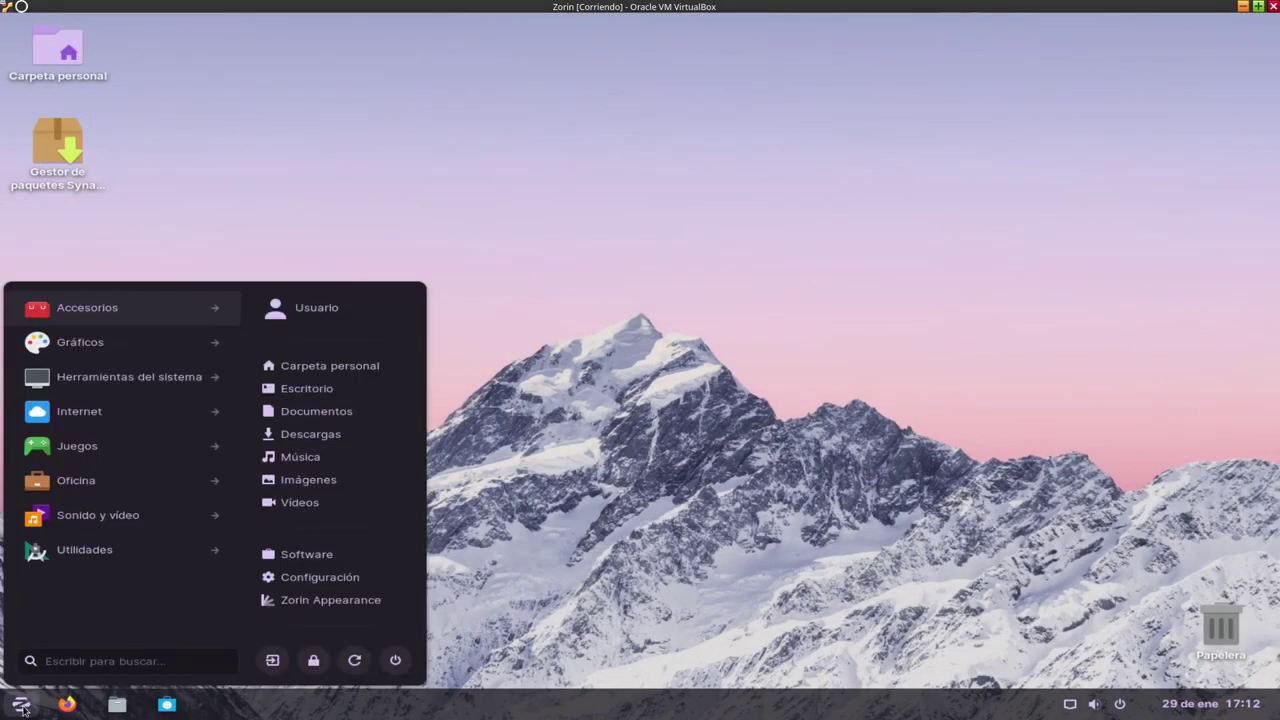
Search the applications for "instal", show the details of Software in a maximised window and look through its description and add-ons.
text(instal)
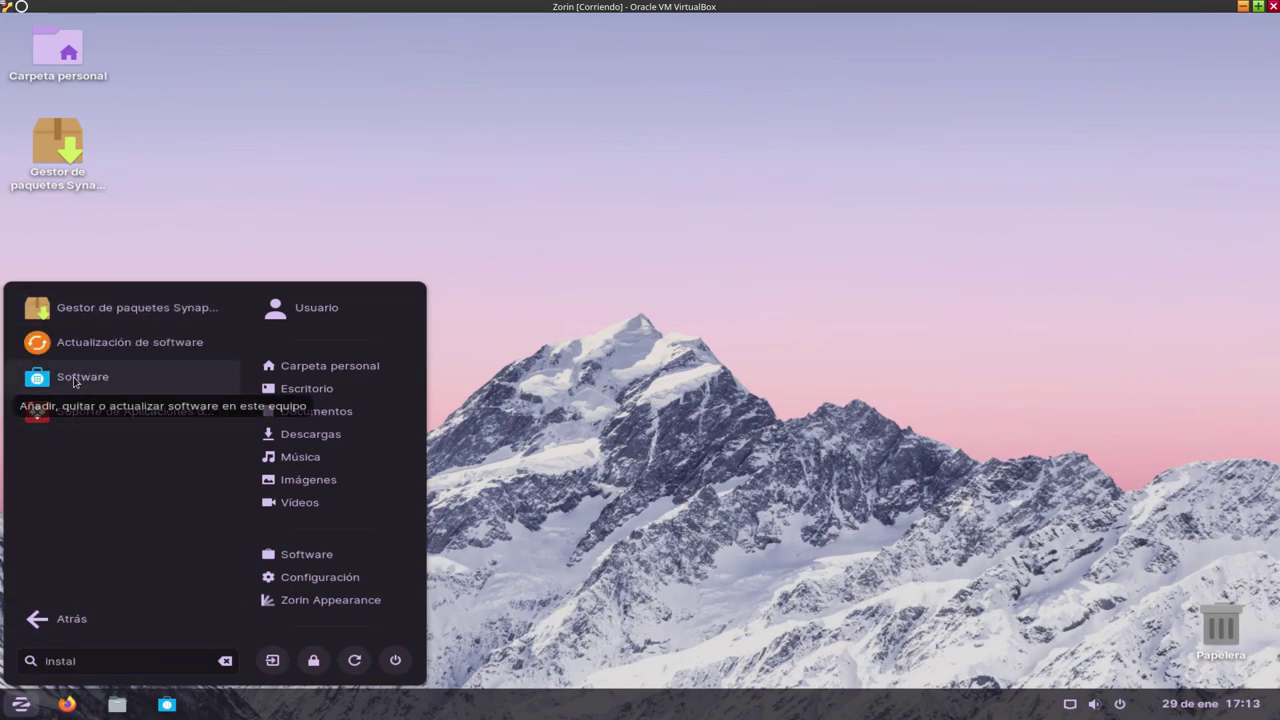
right_click(73, 380)
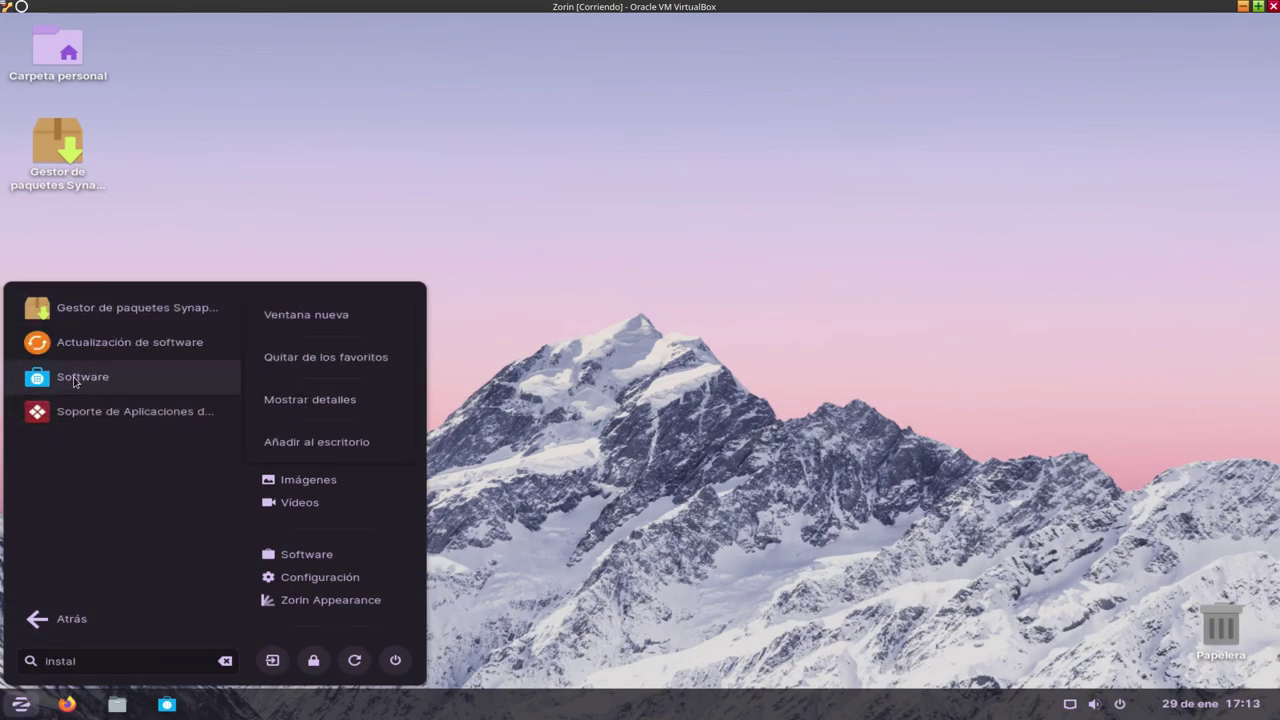
click(328, 404)
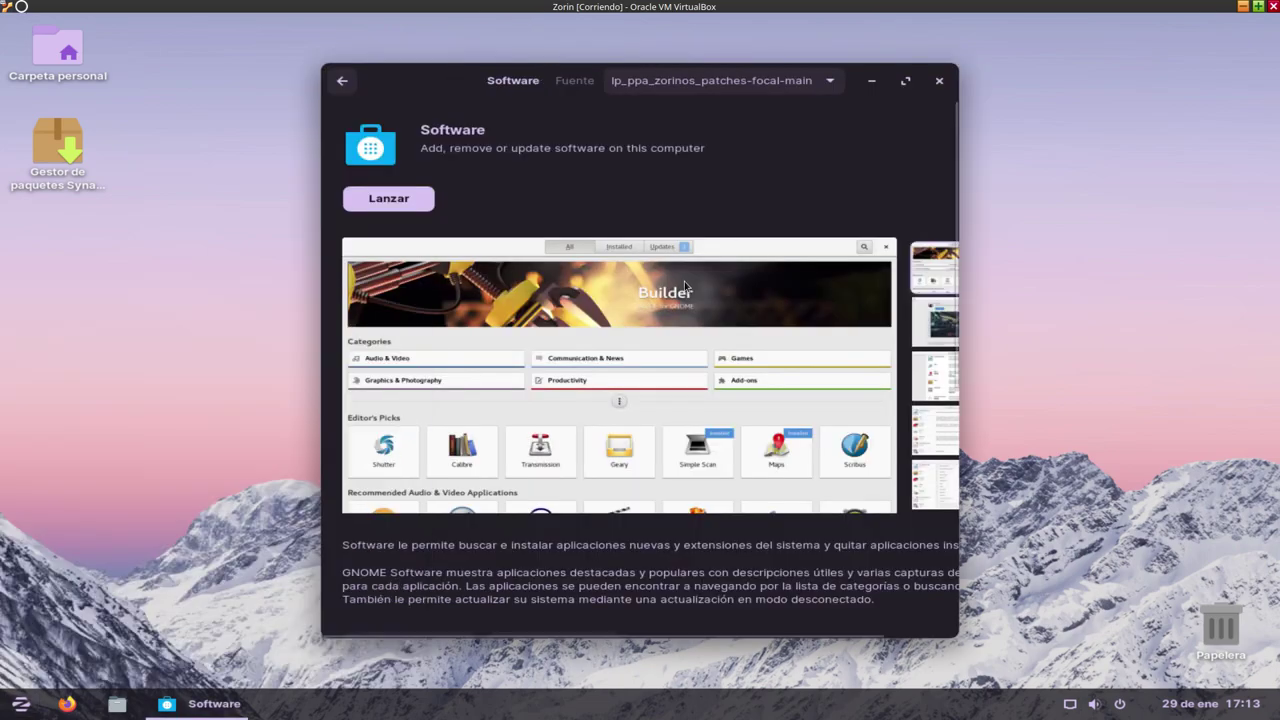
click(905, 80)
scroll(237, 394, down, 3)
scroll(236, 393, down, 4)
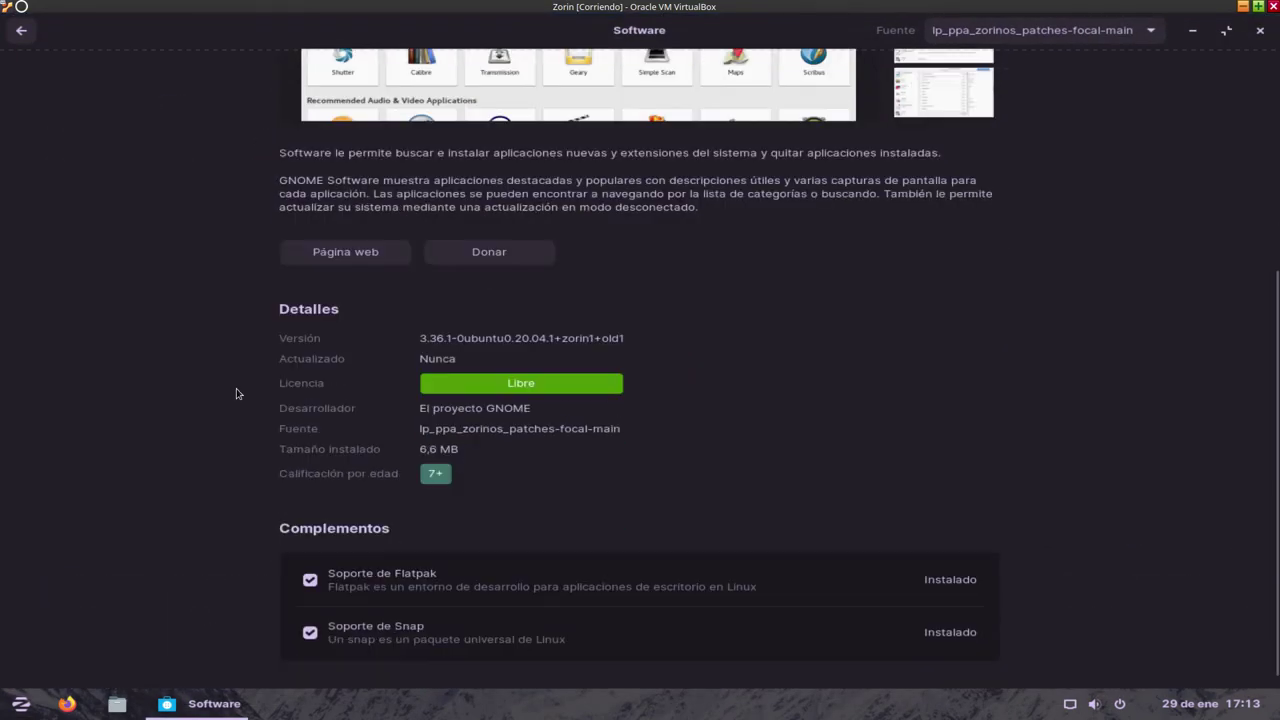
Remove the Flatpak support add-on (Soporte de Flatpak), confirm the removal and authenticate with the account password.
click(310, 565)
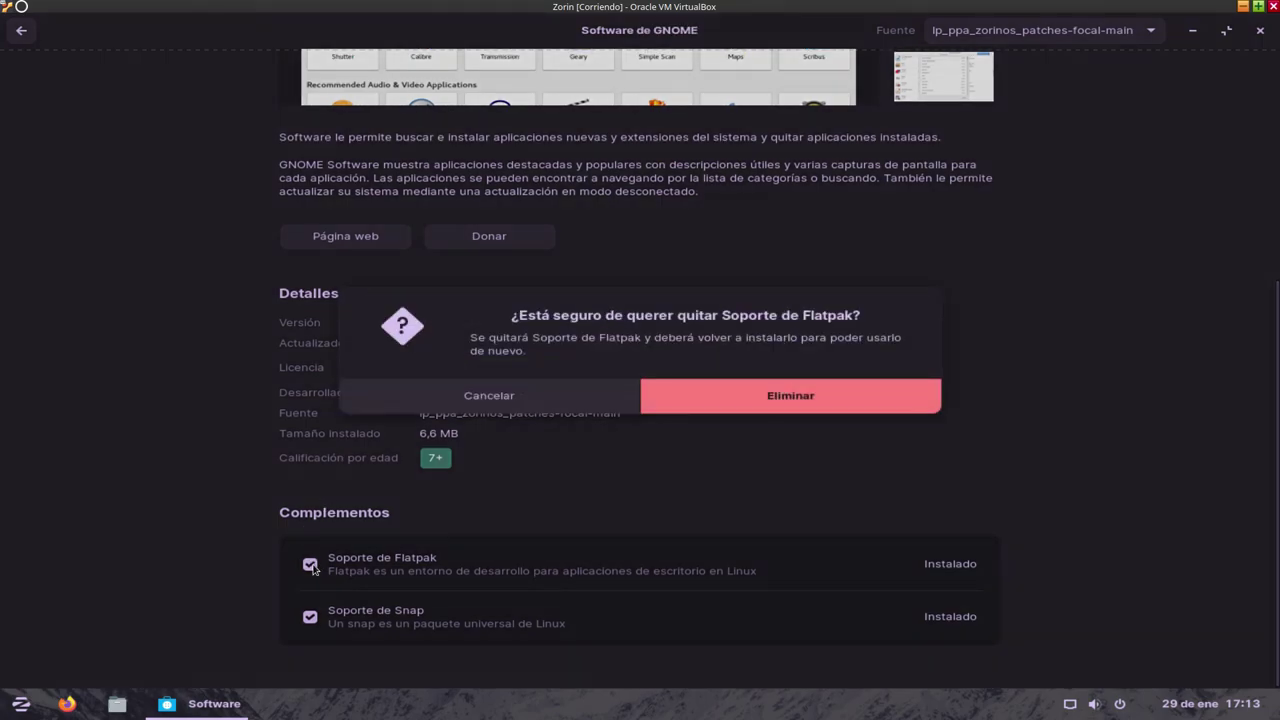
click(698, 408)
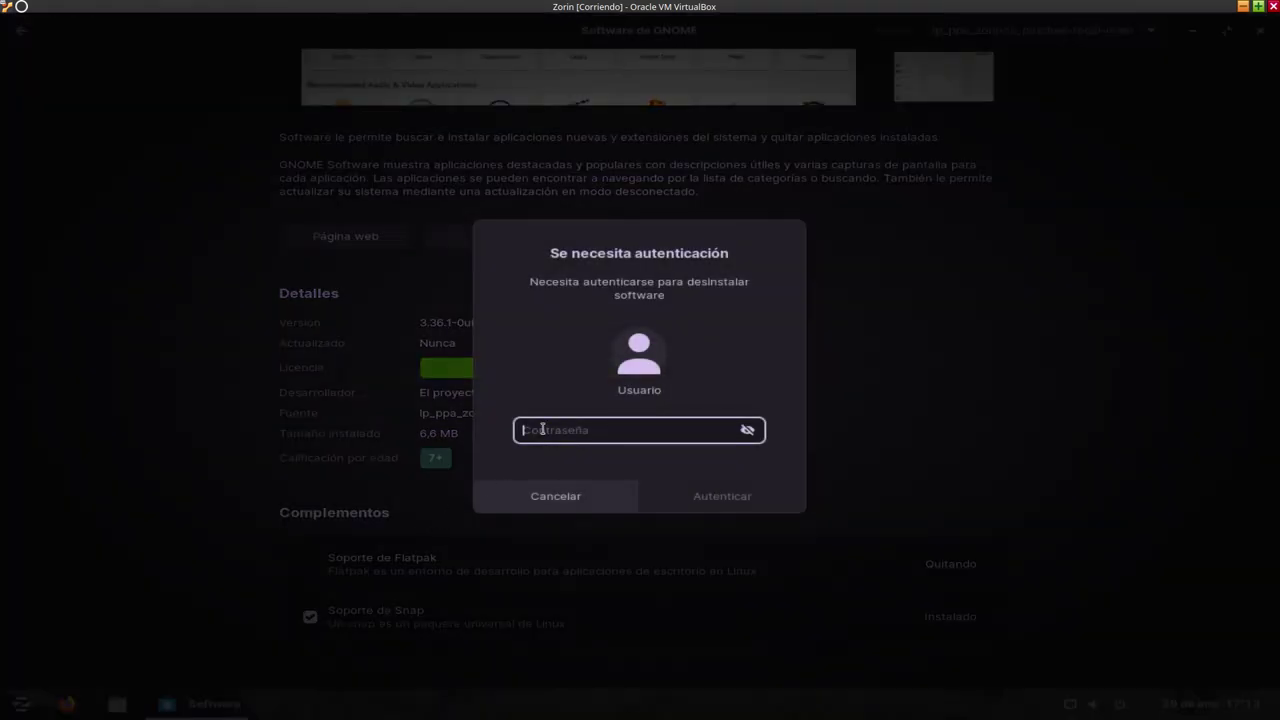
text(*********)
key(Return)
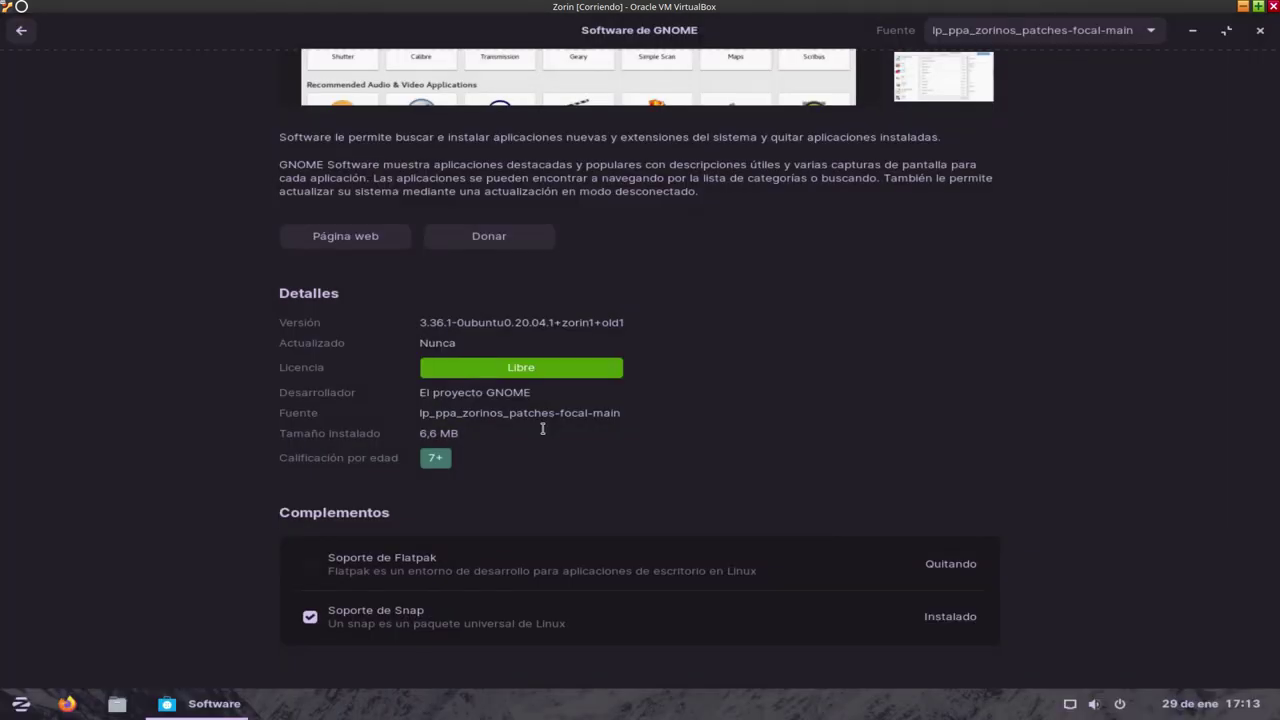
Remove the Snap support add-on (Soporte de Snap), confirm the removal and check its status in the add-ons list.
click(310, 617)
click(757, 397)
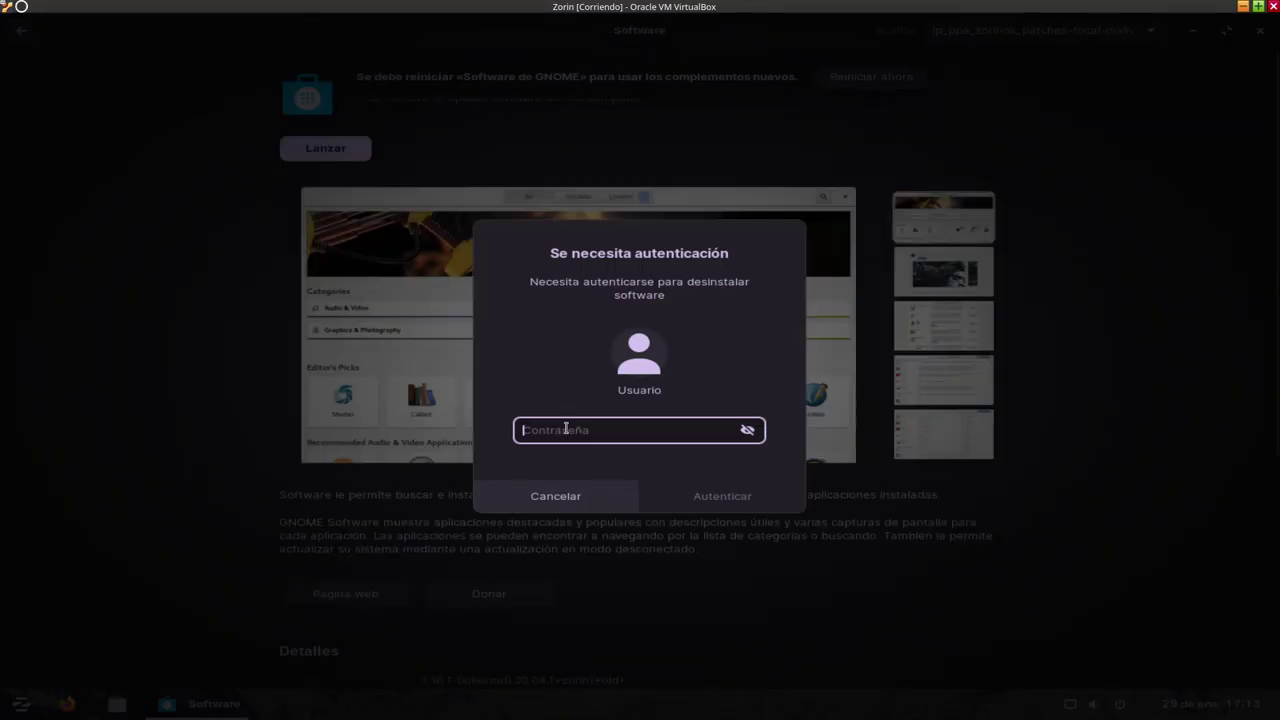
key(Escape)
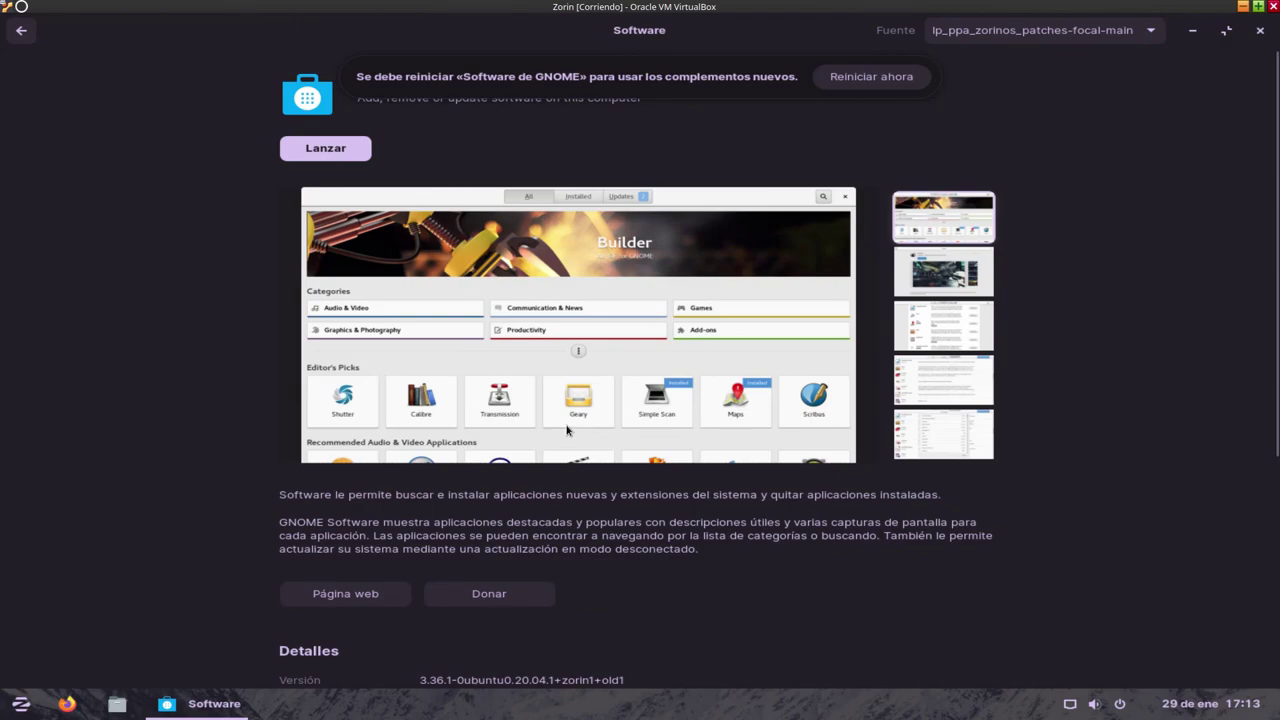
scroll(223, 486, down, 5)
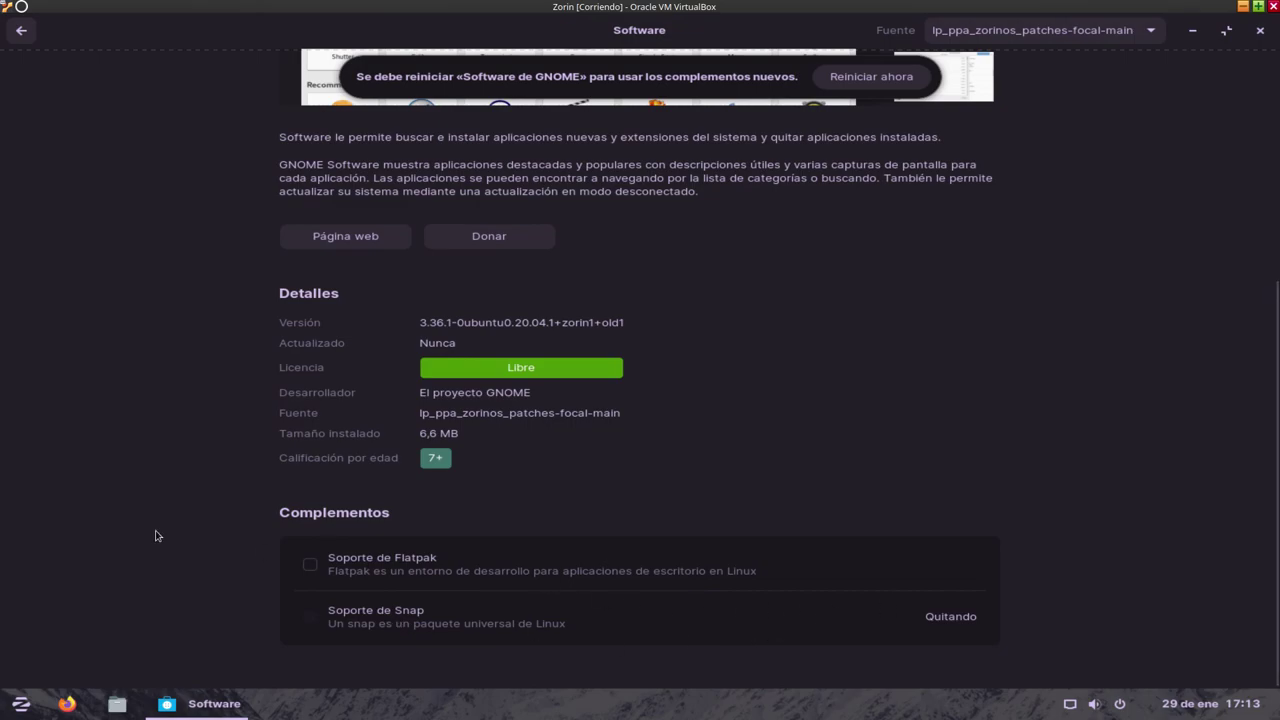
scroll(155, 536, up, 5)
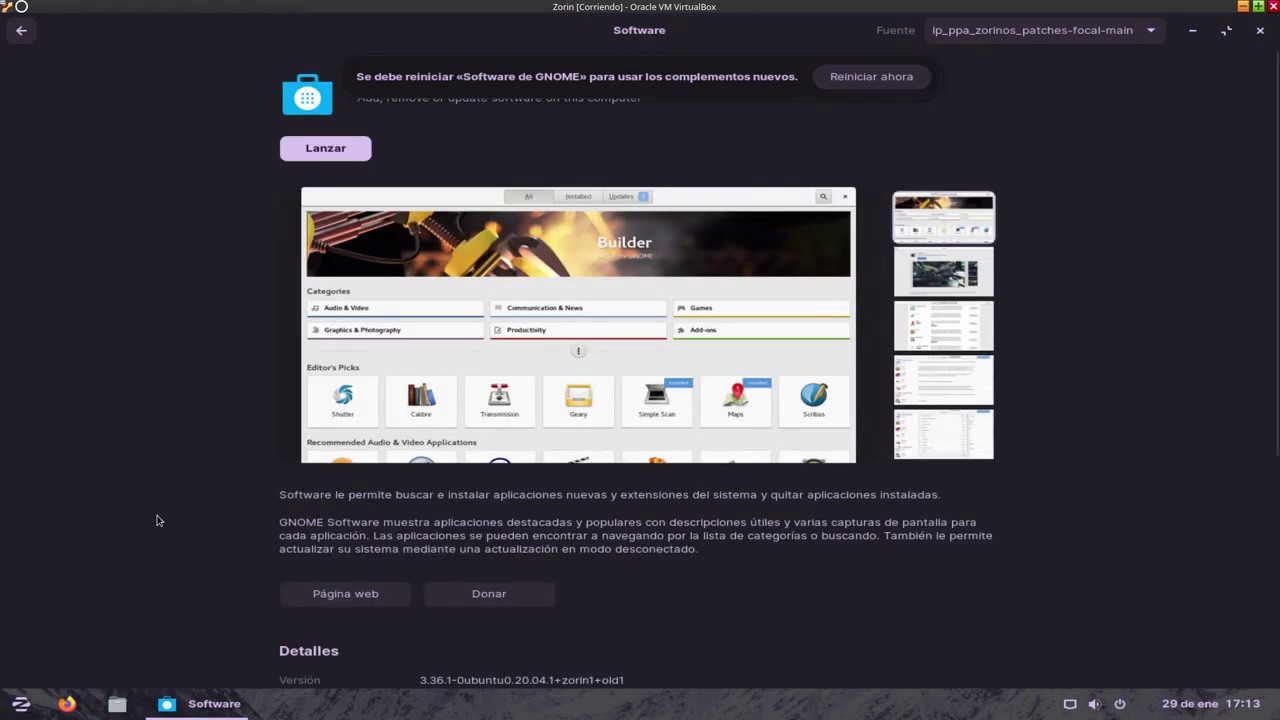
scroll(167, 433, down, 5)
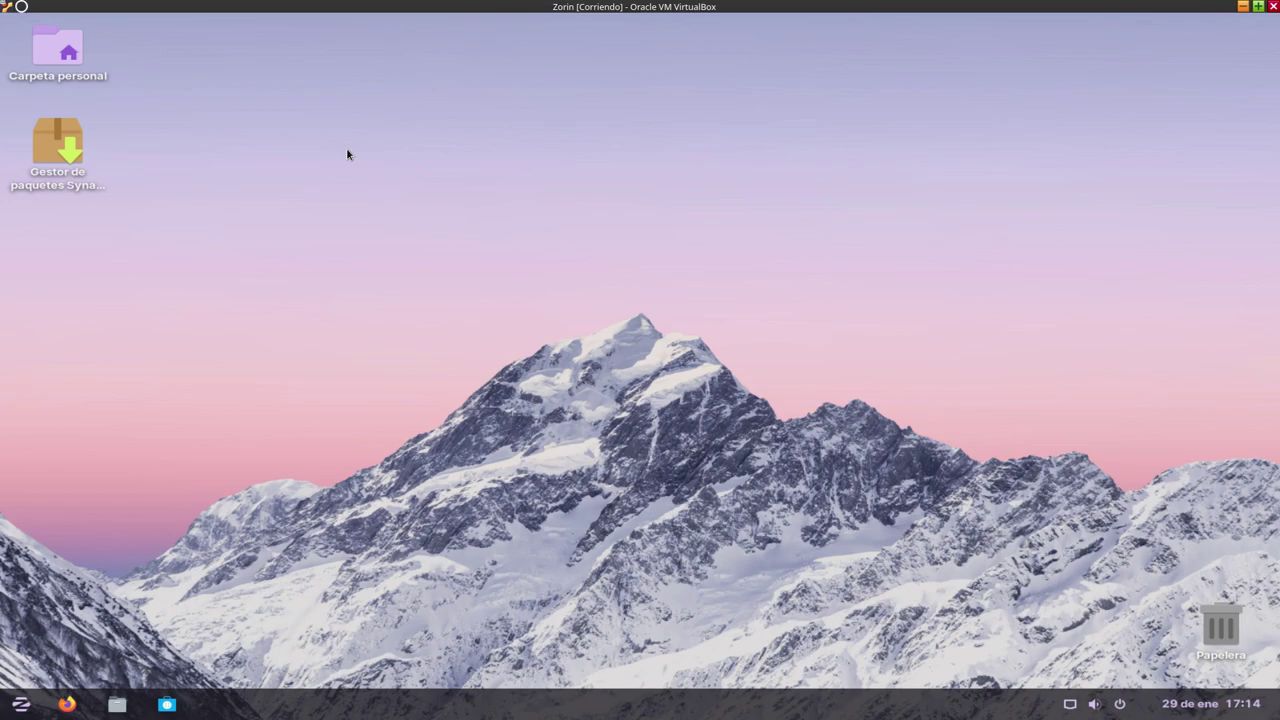
Start shutting down the system from the applications menu.
click(21, 704)
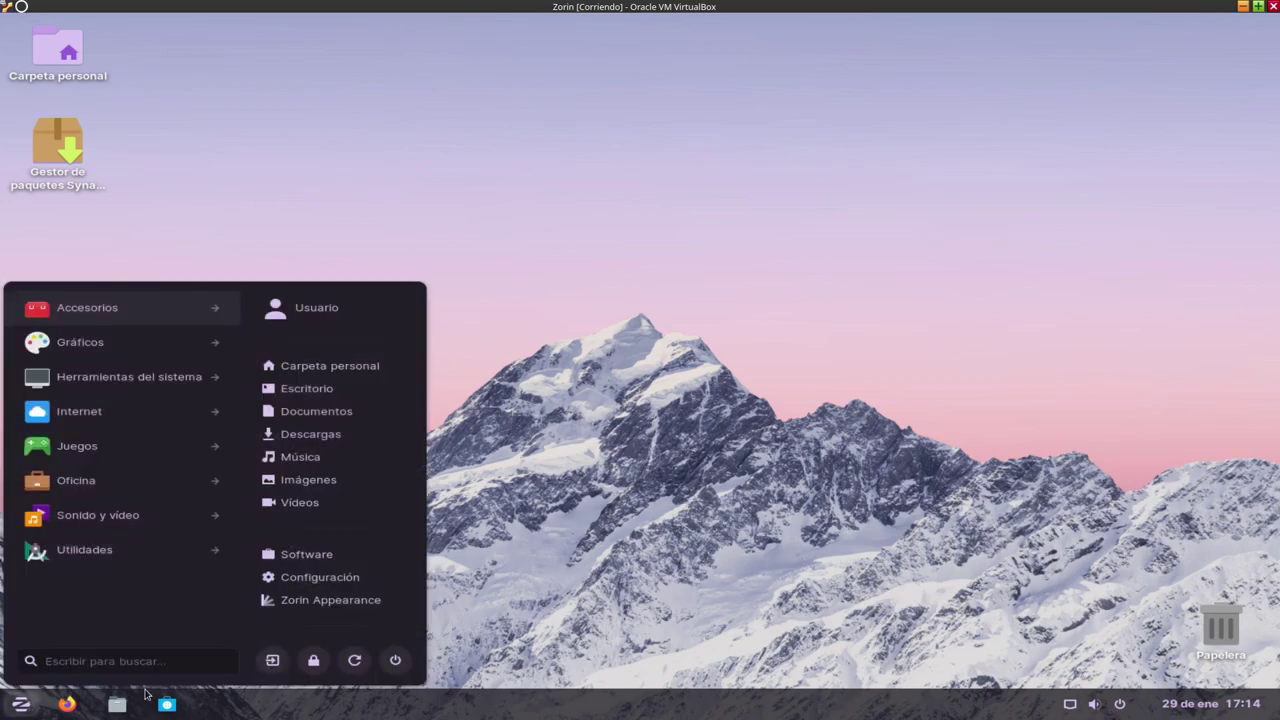
click(395, 660)
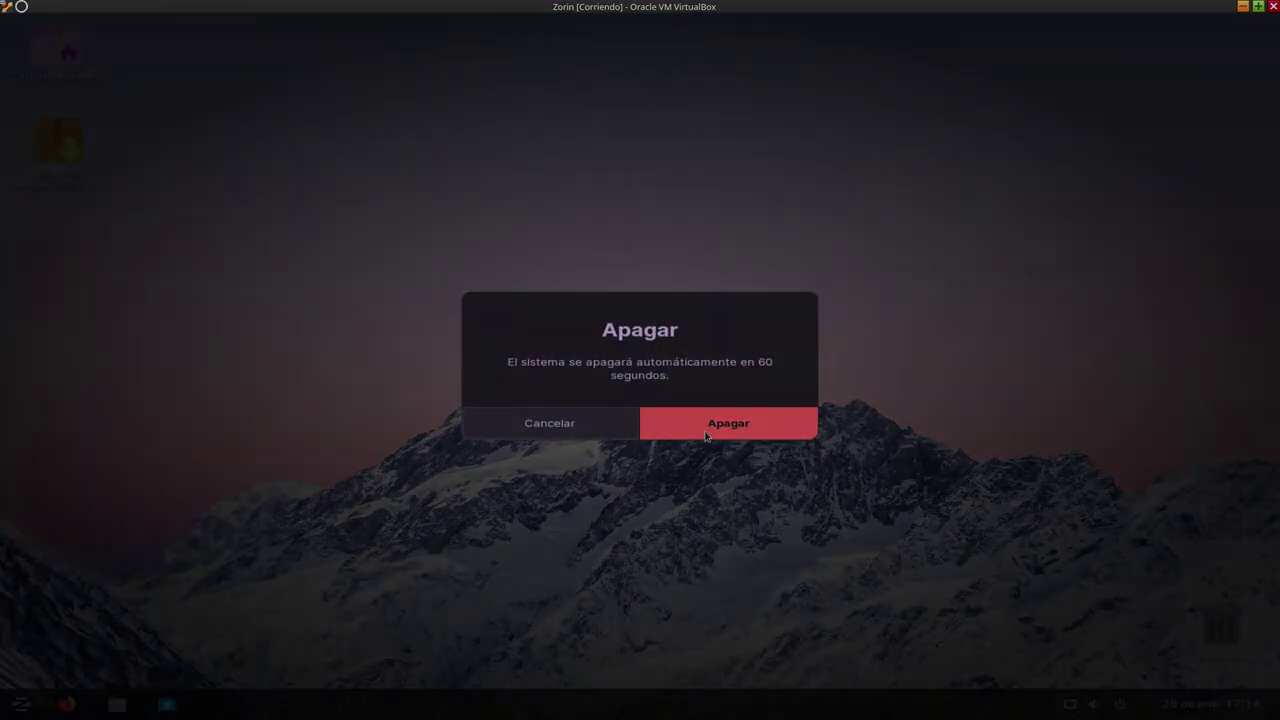